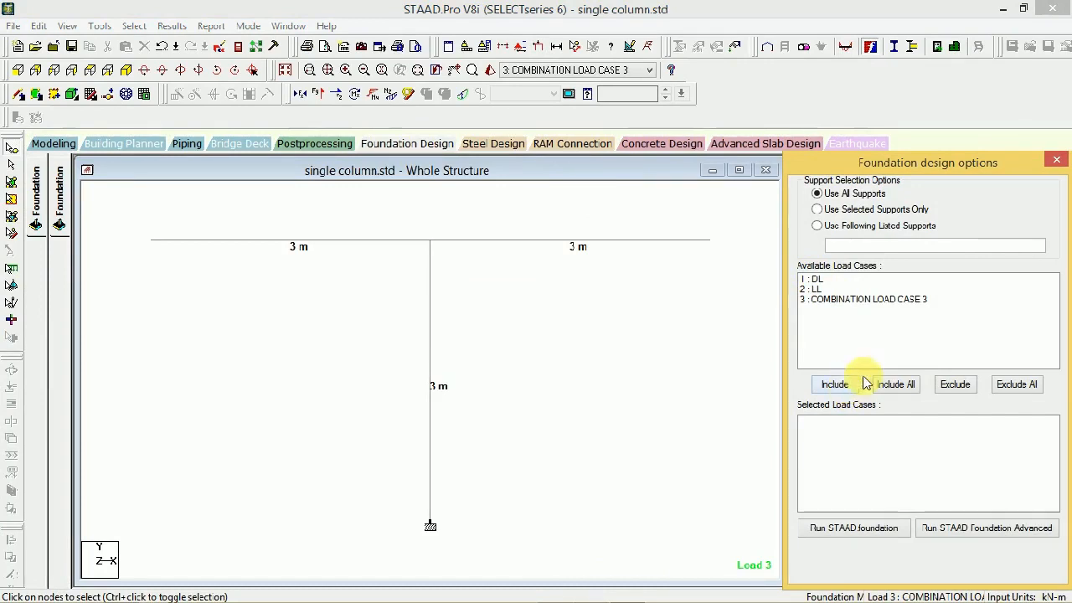
Include all available load cases for all supports and launch STAAD.foundation with the model
left_click(894, 387)
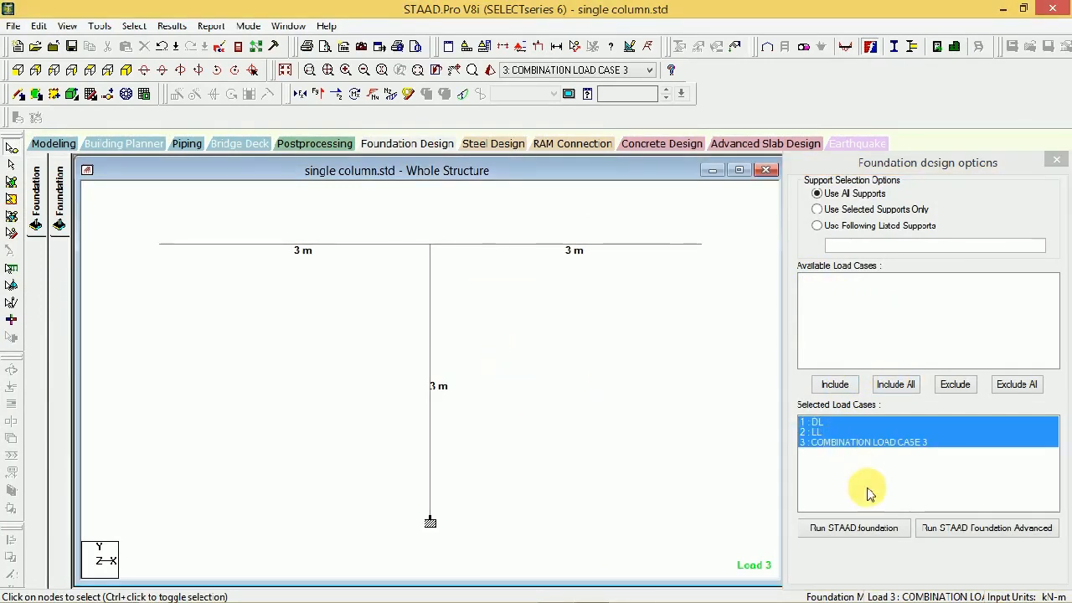
left_click(876, 535)
left_click(875, 536)
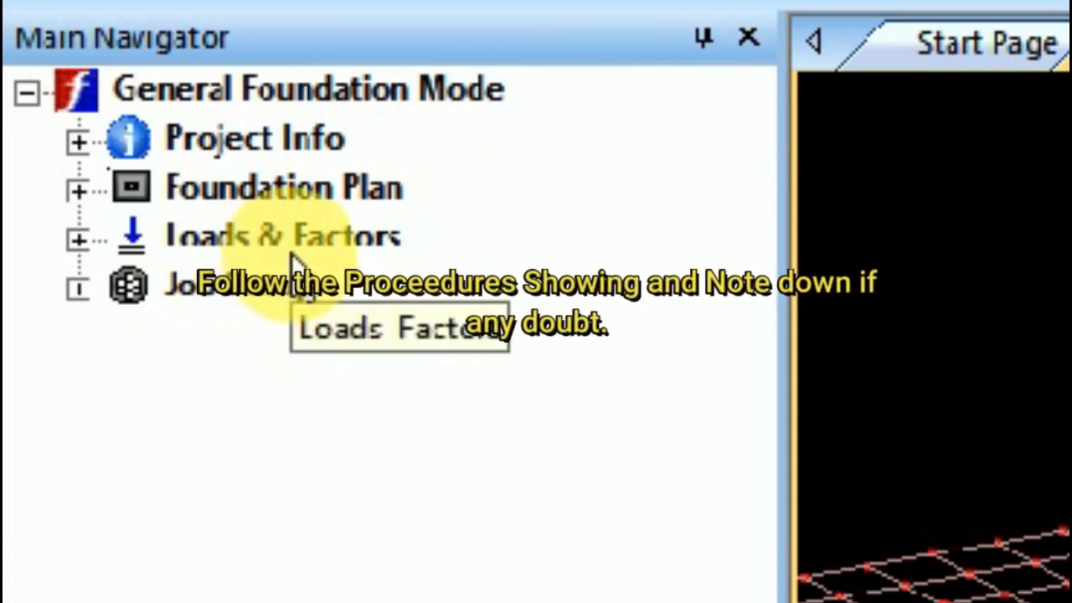
Choose the INDIAN load combination table and generate the service load combinations starting at number 101
left_click(77, 241)
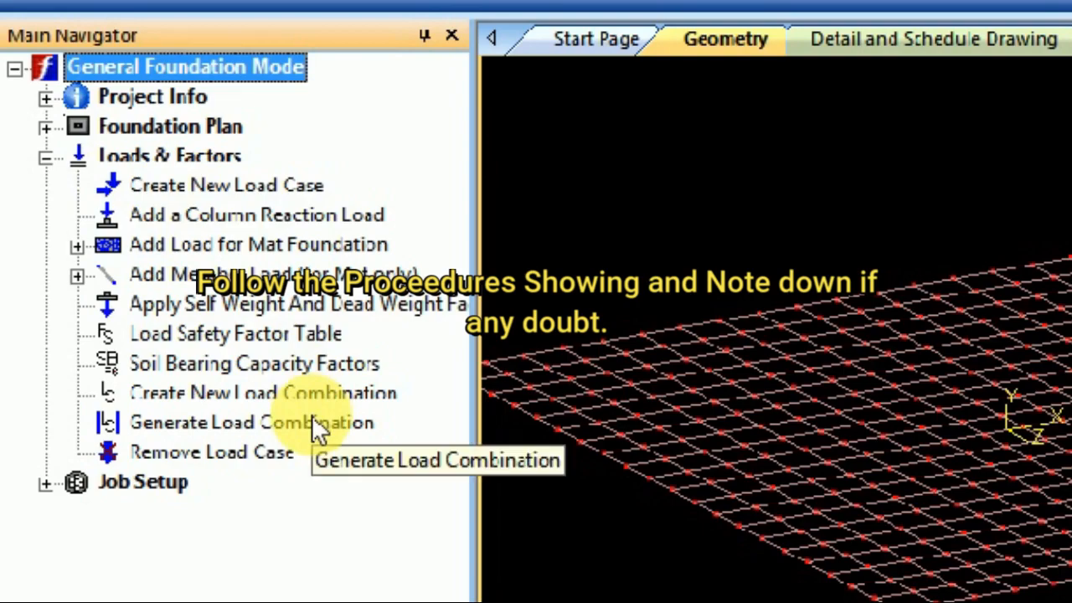
left_click(312, 422)
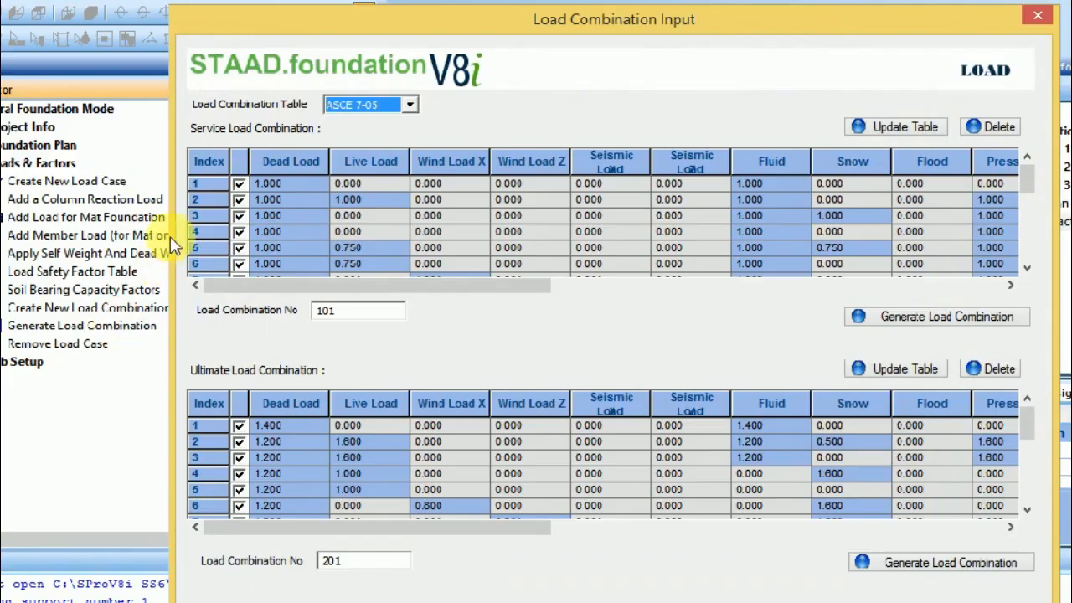
left_click(410, 105)
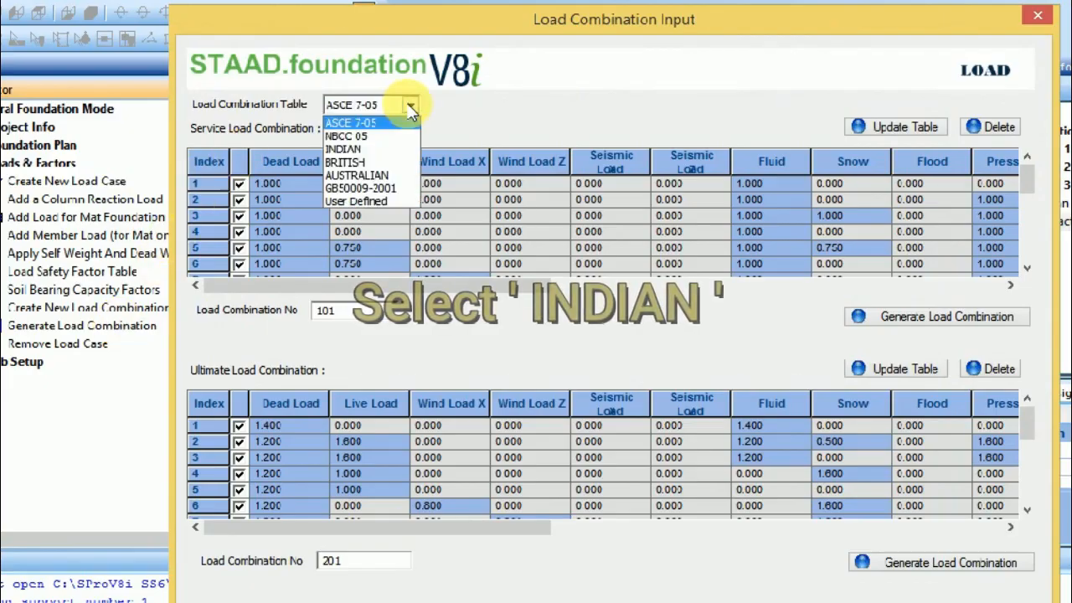
left_click(394, 150)
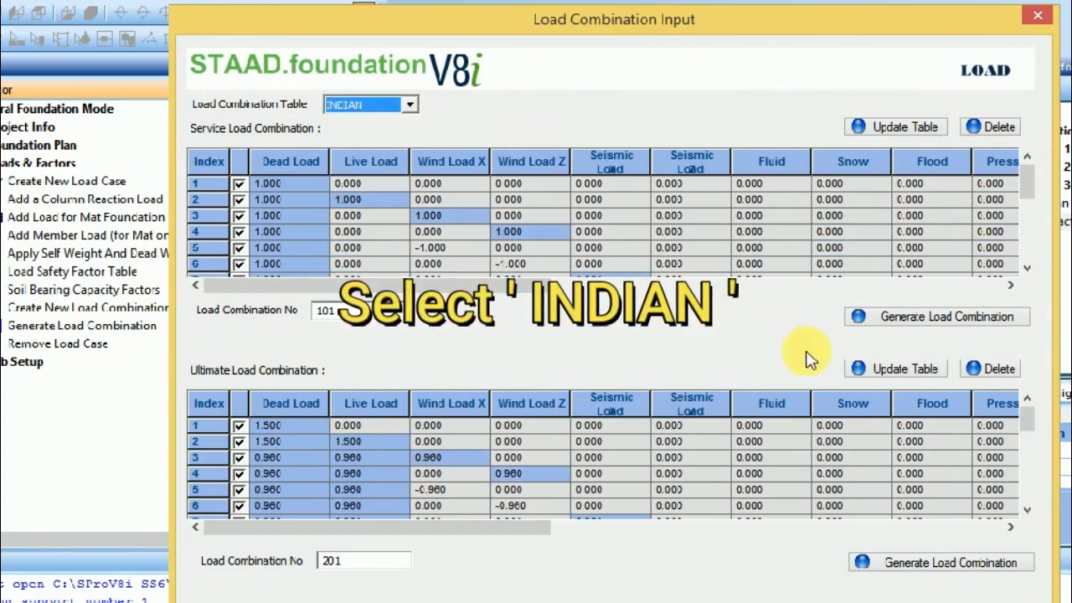
left_click(886, 316)
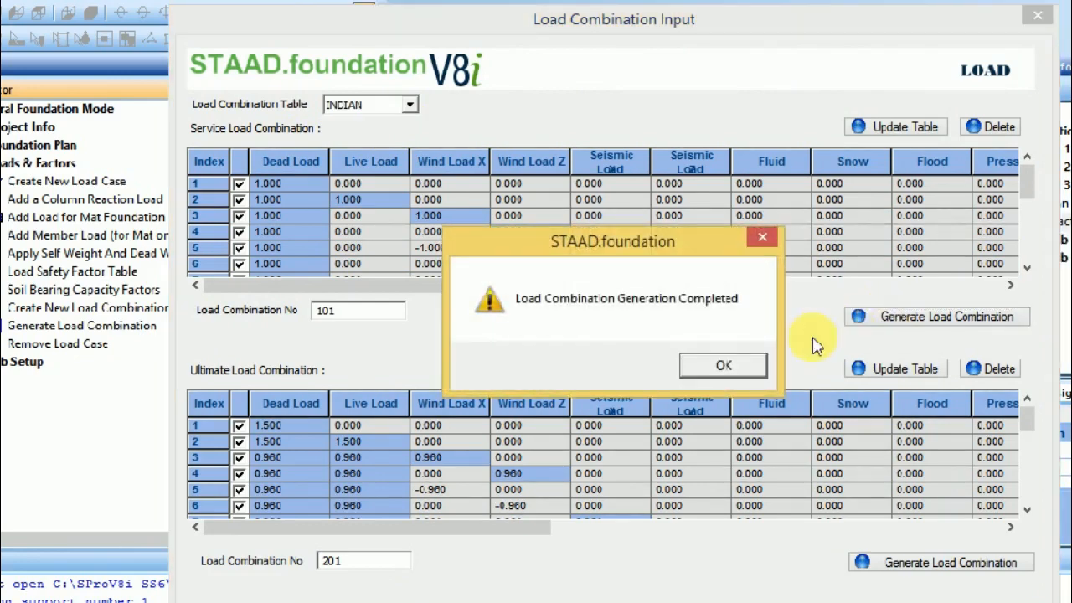
left_click(724, 367)
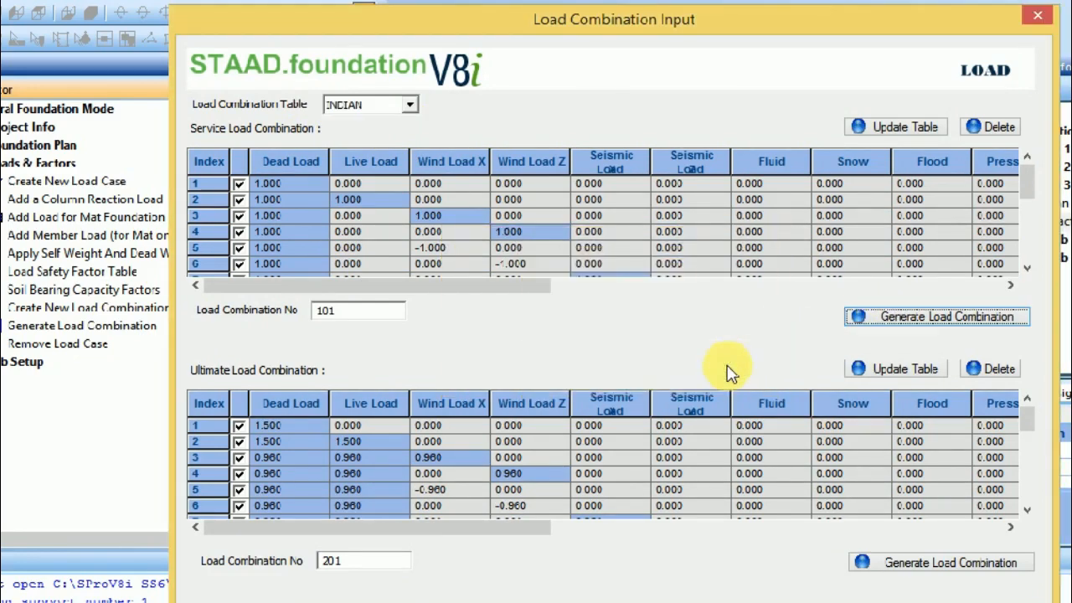
Generate the ultimate load combinations from the INDIAN table starting at number 201, and close the load combination input
left_click(887, 567)
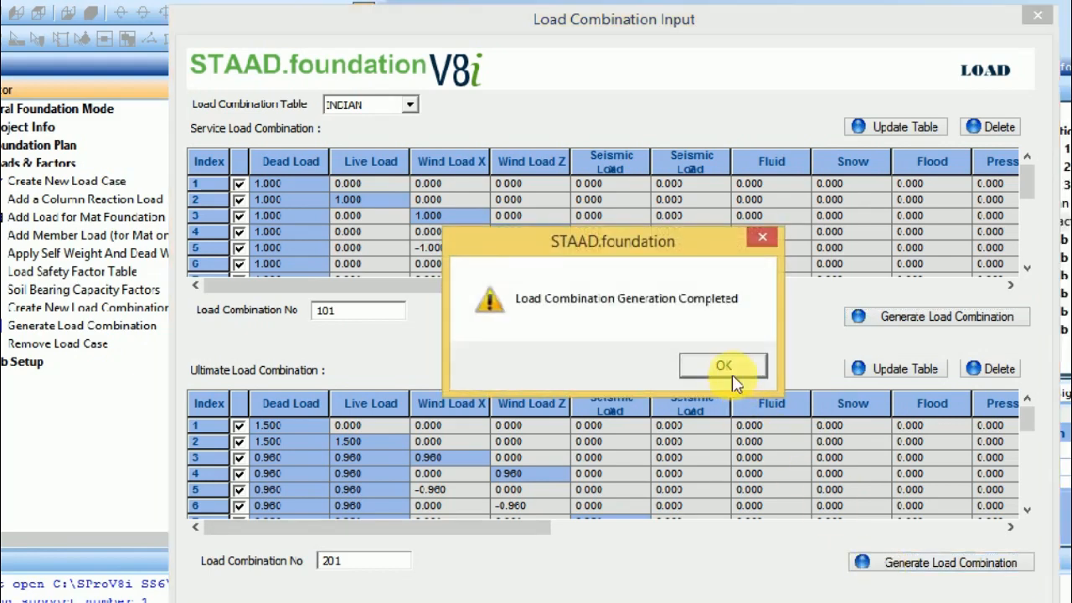
left_click(724, 367)
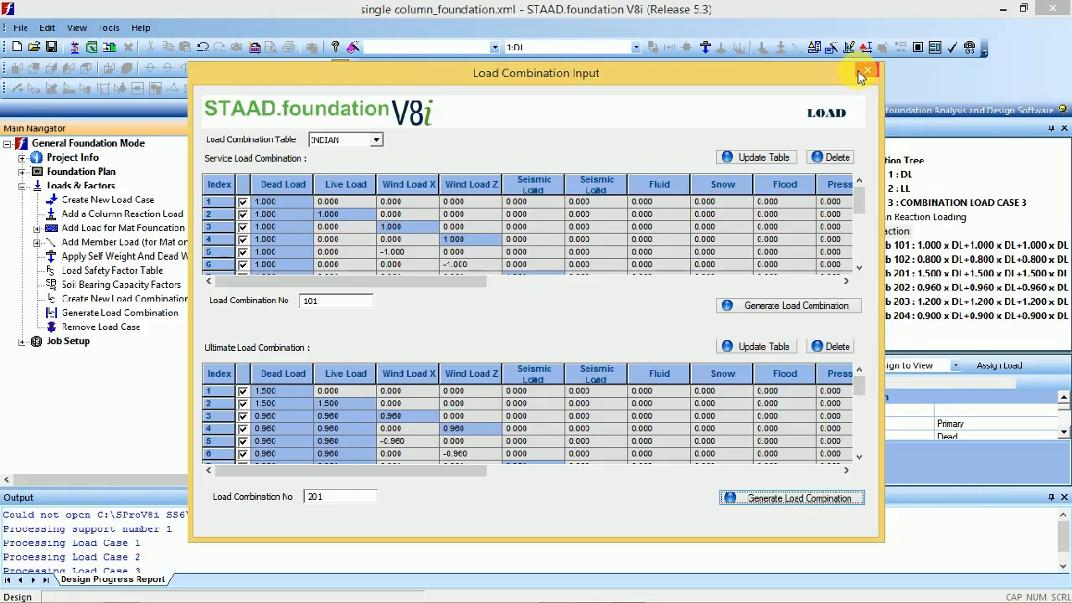
left_click(1037, 15)
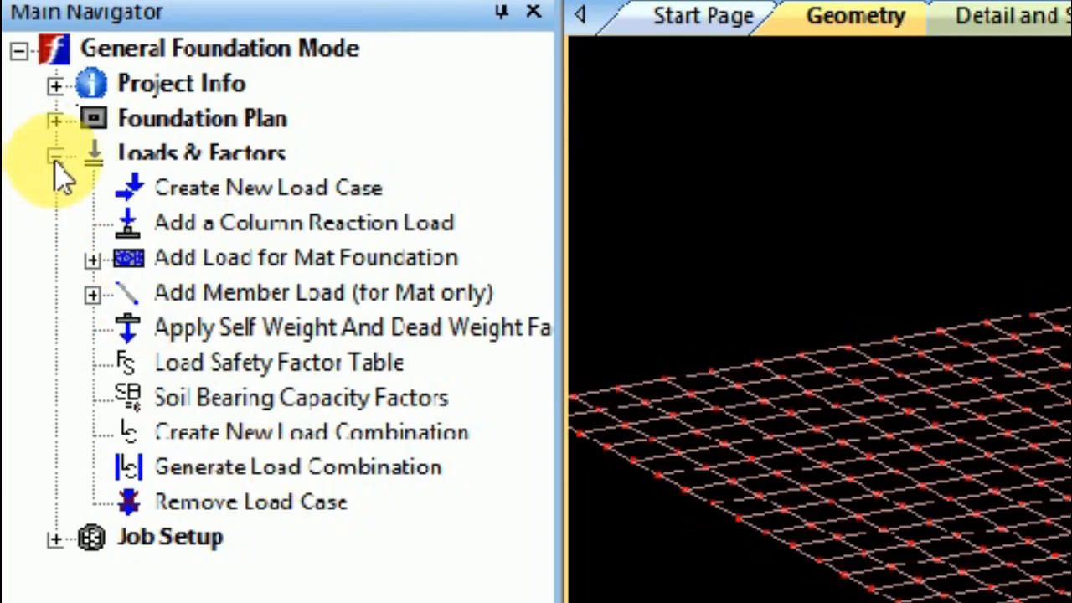
Start a new foundation job and name it "Single column"
left_click(55, 157)
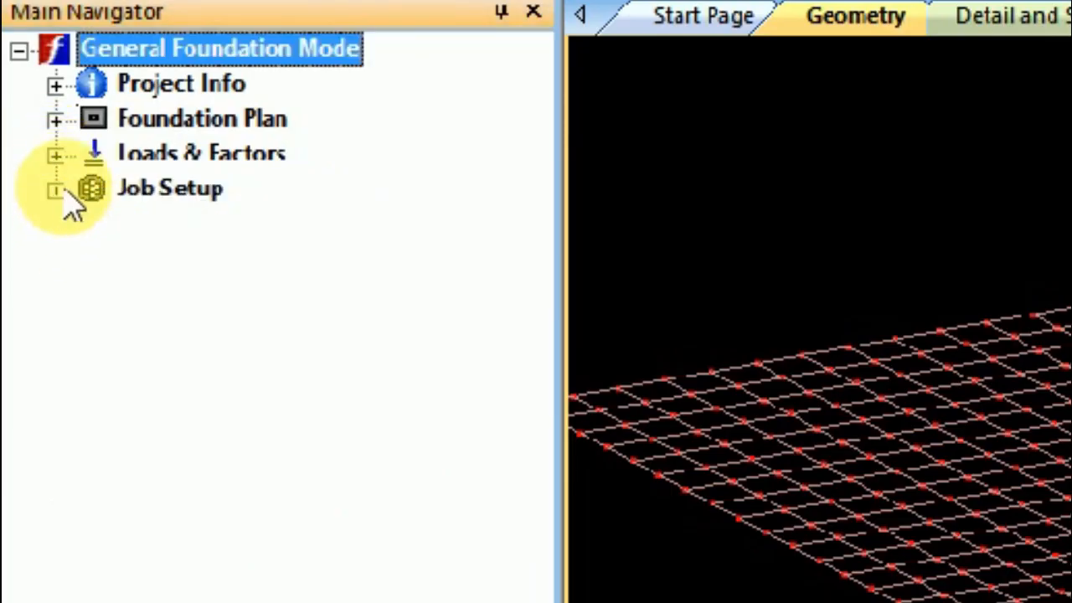
left_click(55, 191)
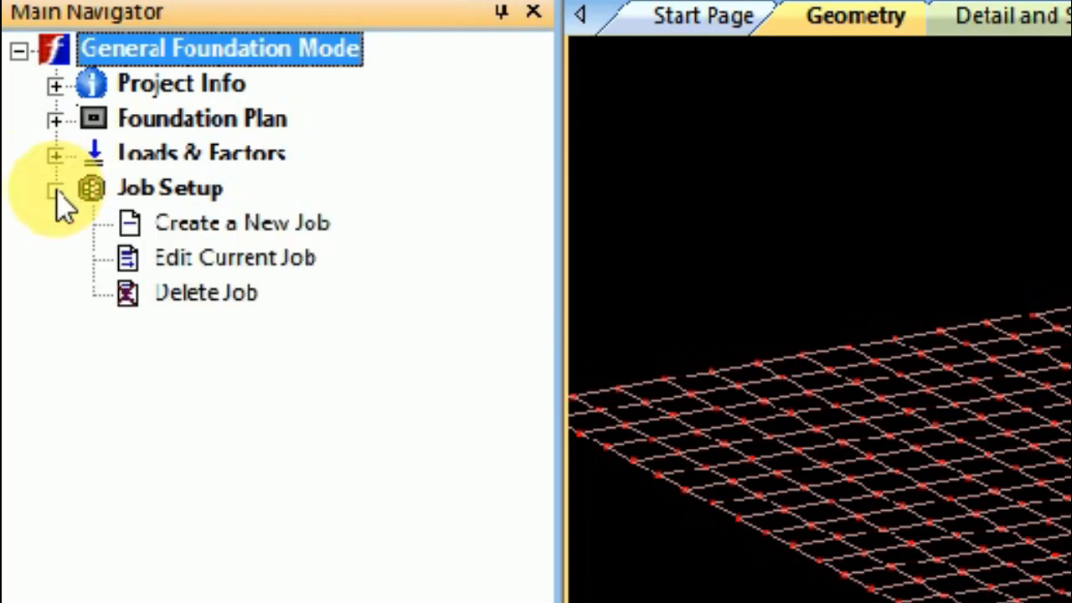
left_click(247, 224)
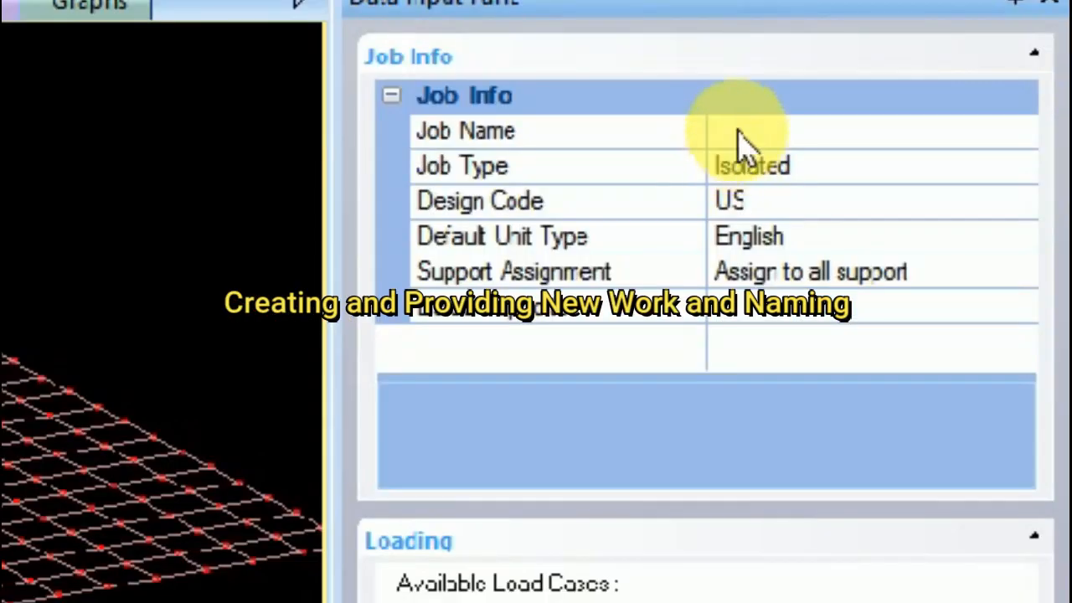
left_click(952, 182)
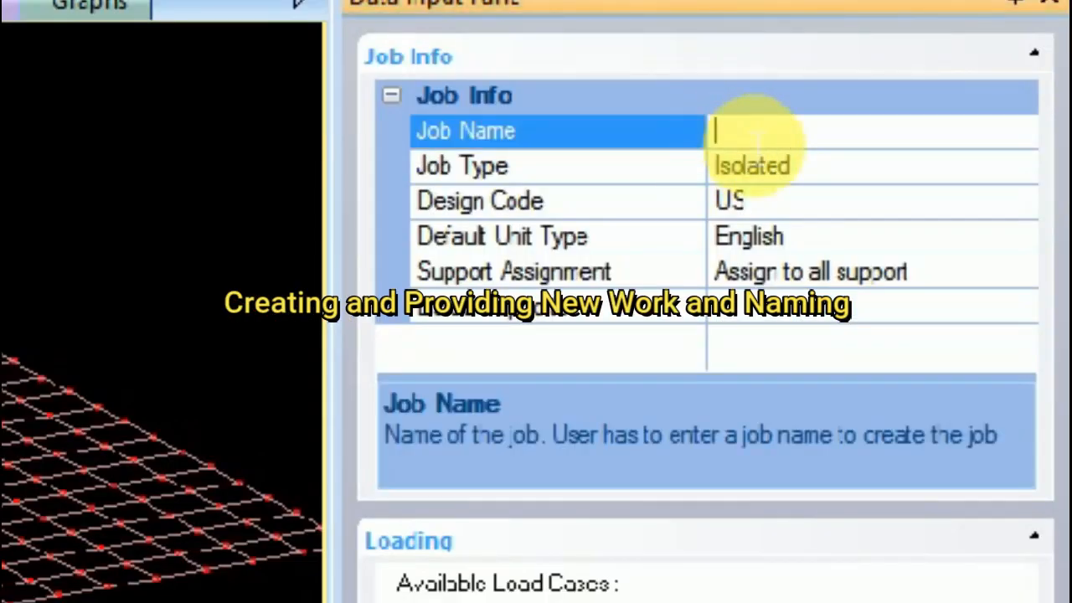
type("I")
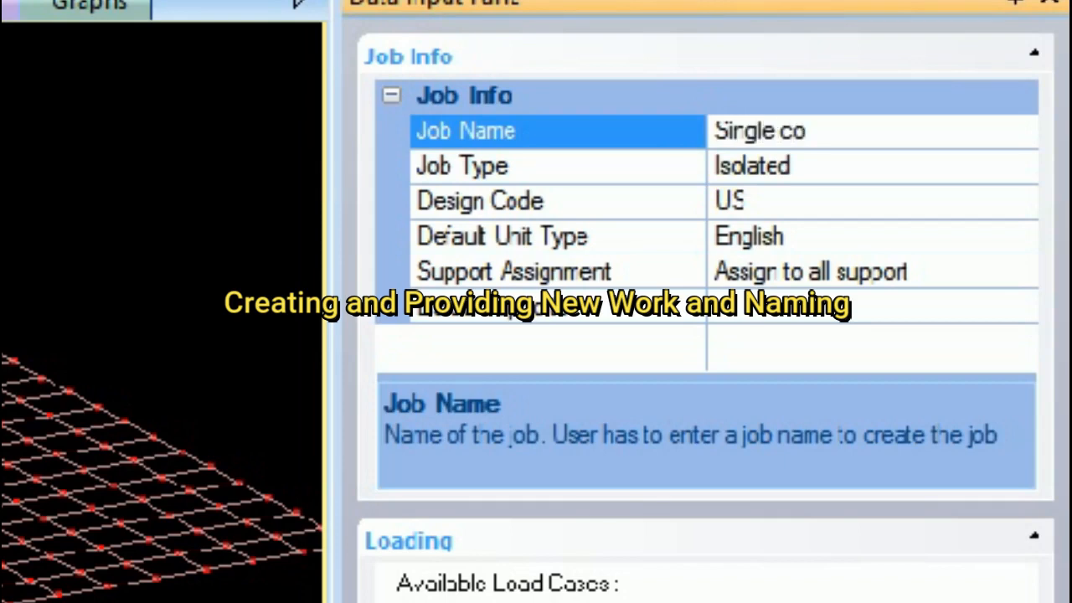
type("n")
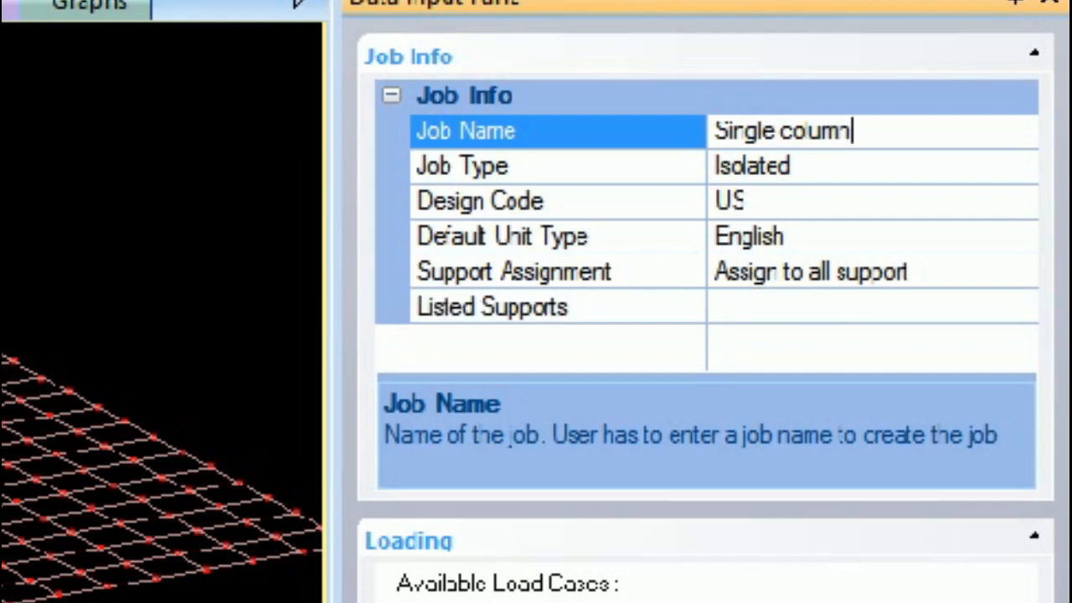
Configure the job as Isolated type with the Indian design code and SI as default unit type
left_click(1025, 167)
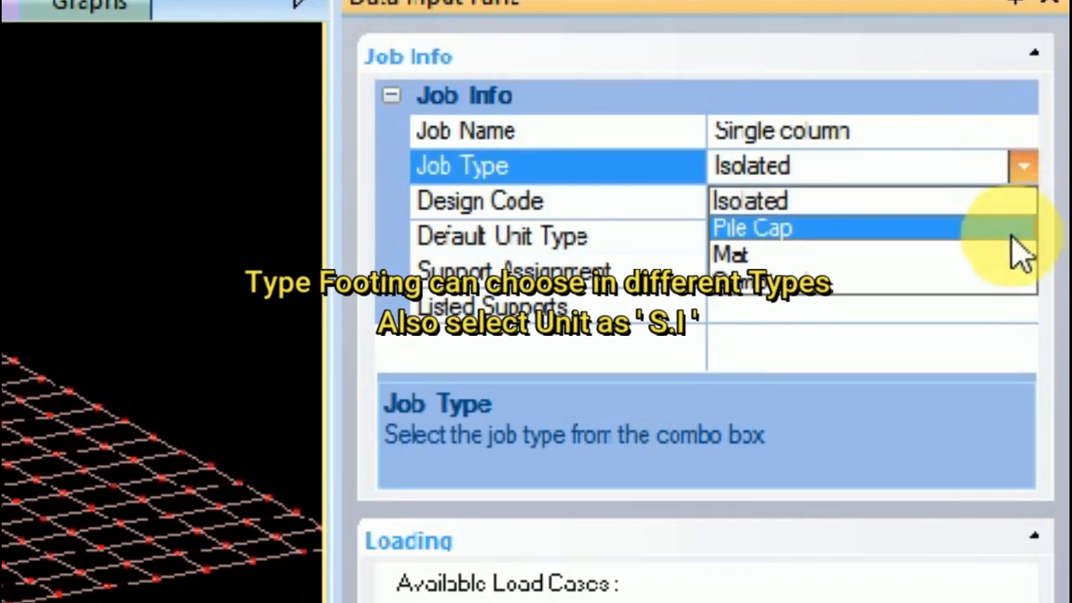
left_click(996, 201)
left_click(1024, 202)
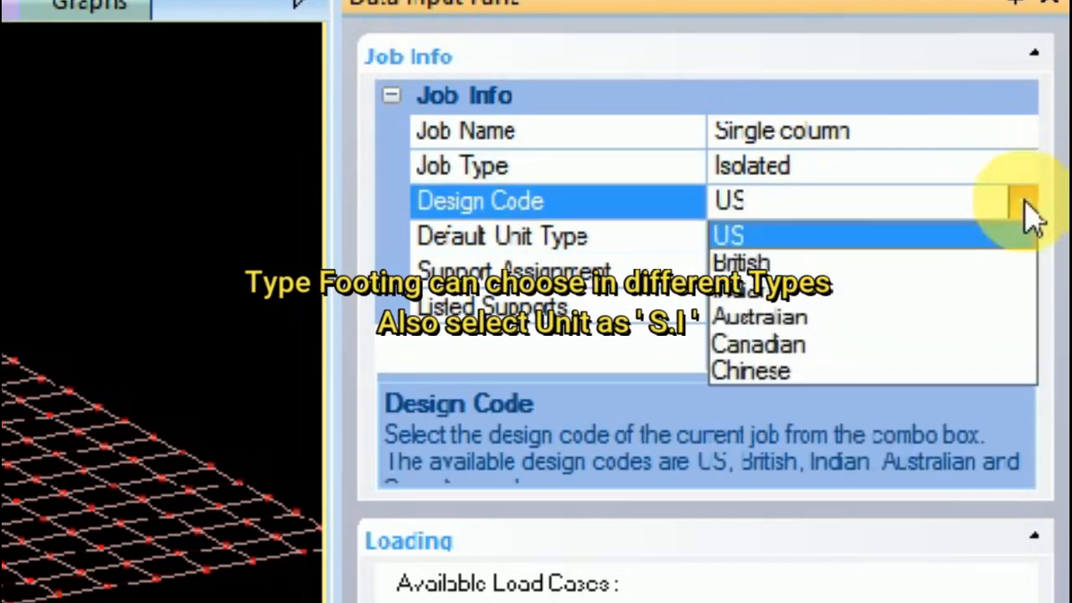
left_click(1030, 290)
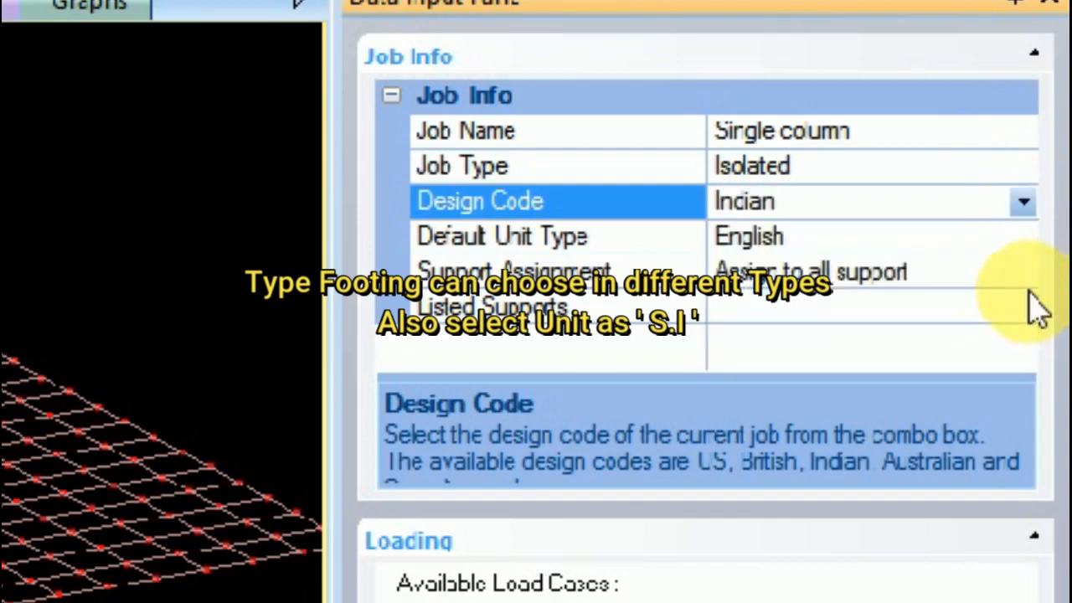
left_click(1024, 237)
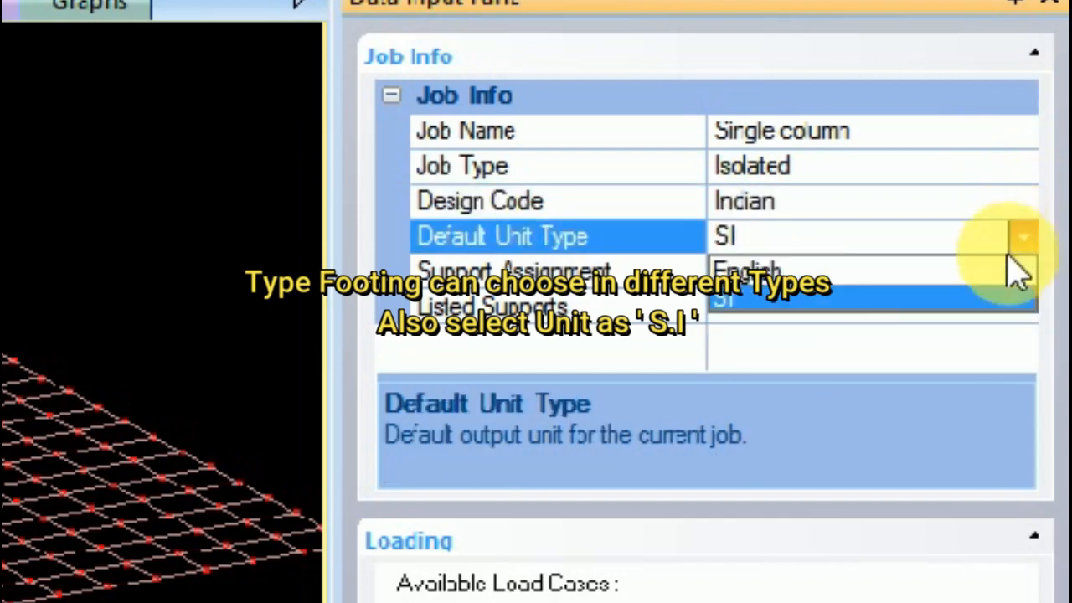
left_click(1022, 302)
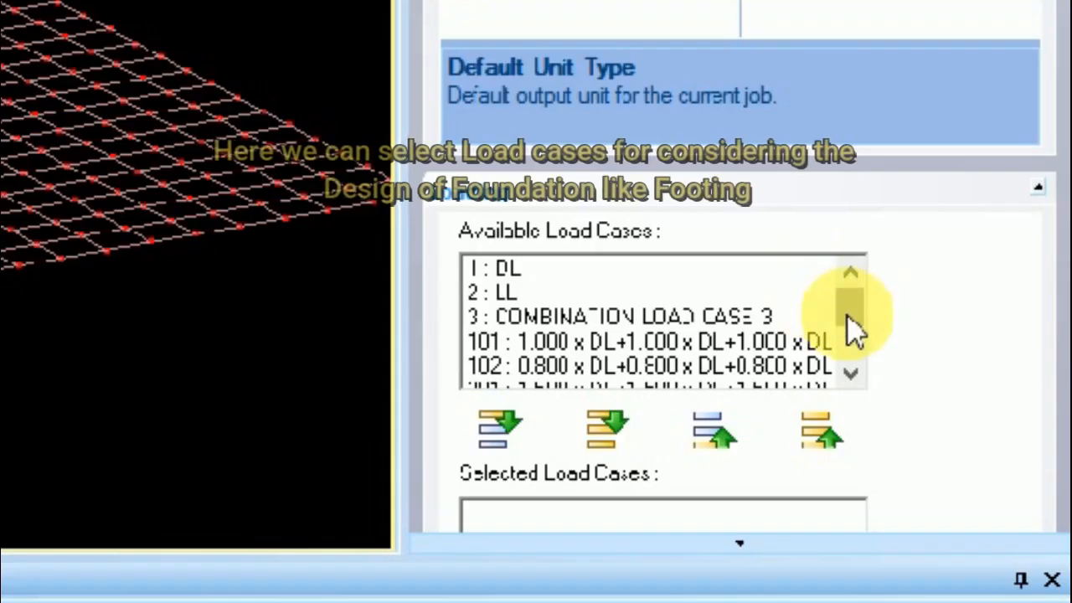
Add load combinations 101, 102 and 201 to 204 to the job's selected load cases and create the job
left_click_drag(976, 383, 977, 397)
left_click_drag(845, 336, 862, 316)
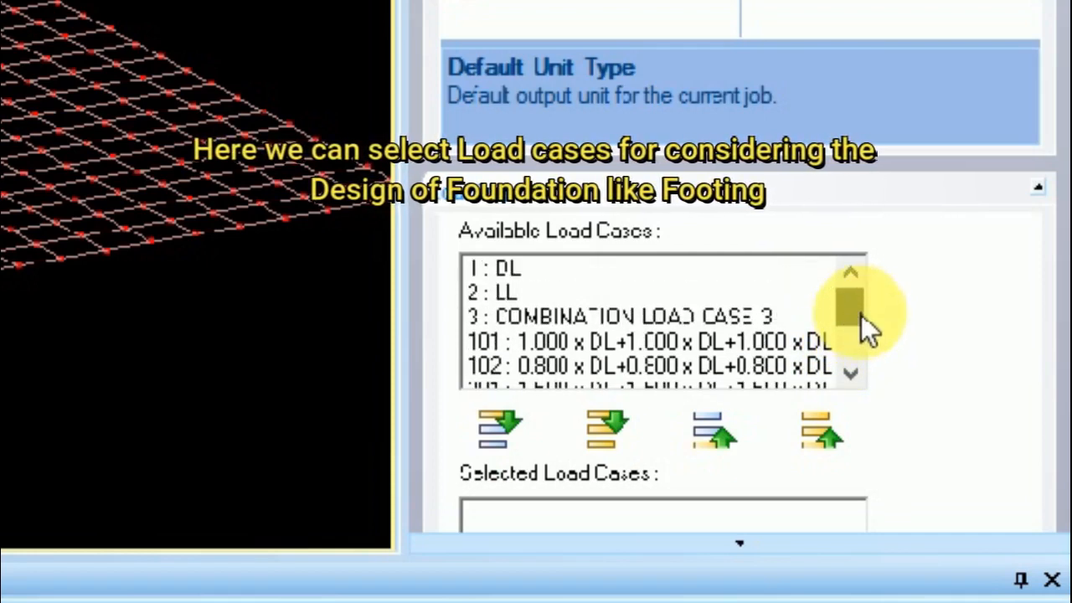
left_click(753, 344)
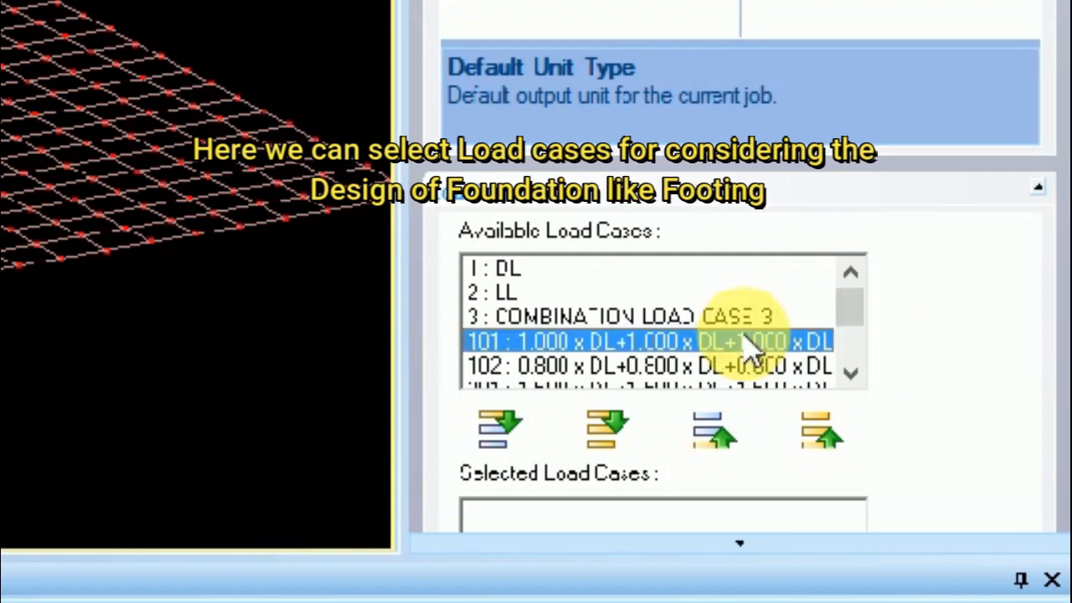
left_click(752, 367, "shift")
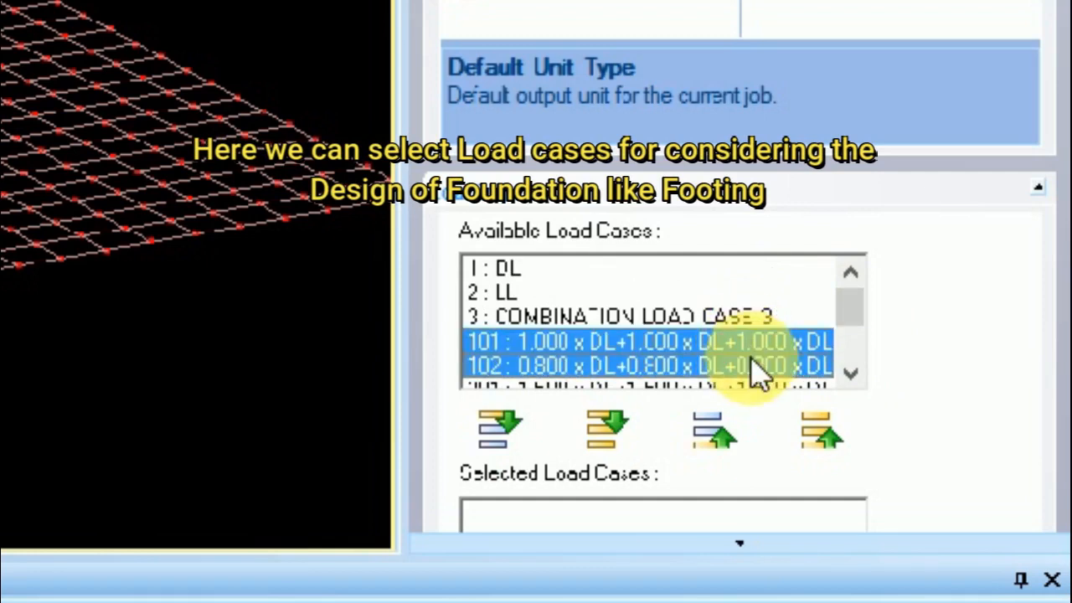
left_click_drag(857, 311, 857, 333)
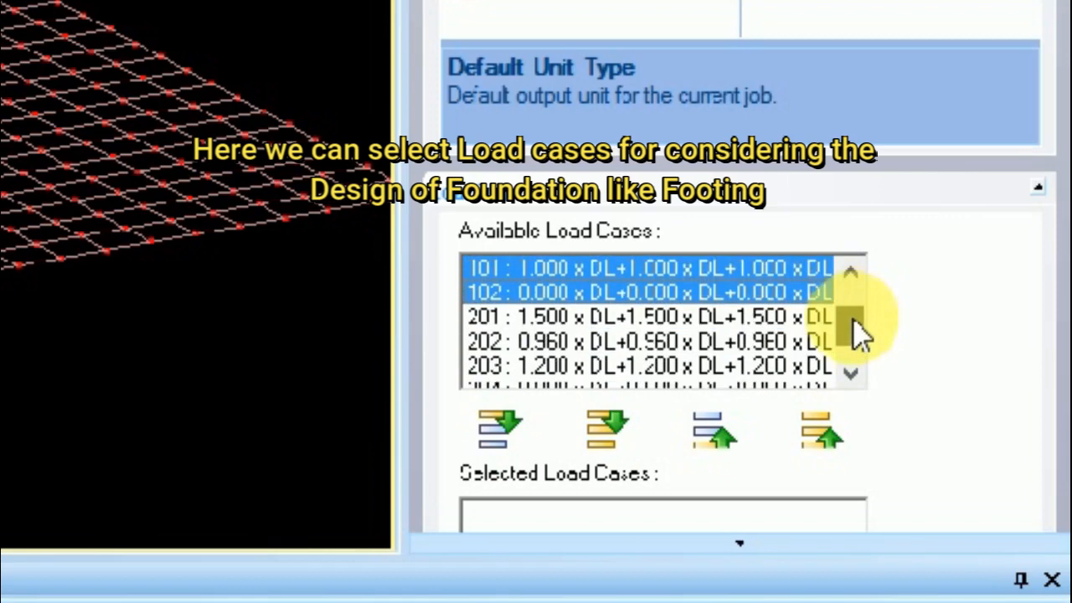
left_click(814, 318, "ctrl")
left_click(811, 341, "ctrl")
left_click(810, 345, "ctrl")
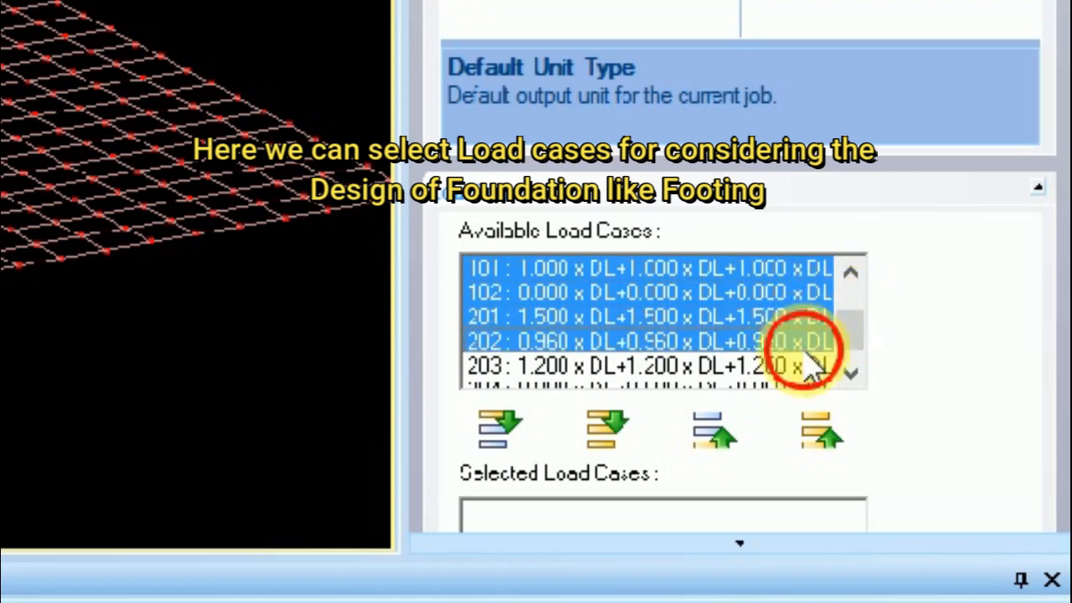
left_click(796, 343, "ctrl")
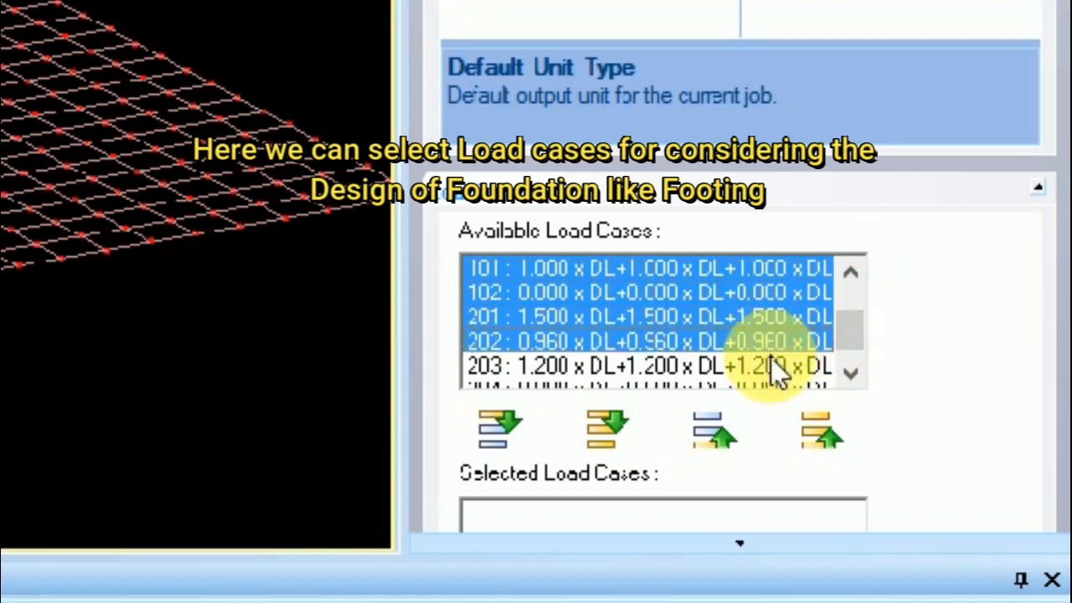
left_click(772, 366, "ctrl")
left_click_drag(844, 335, 853, 345)
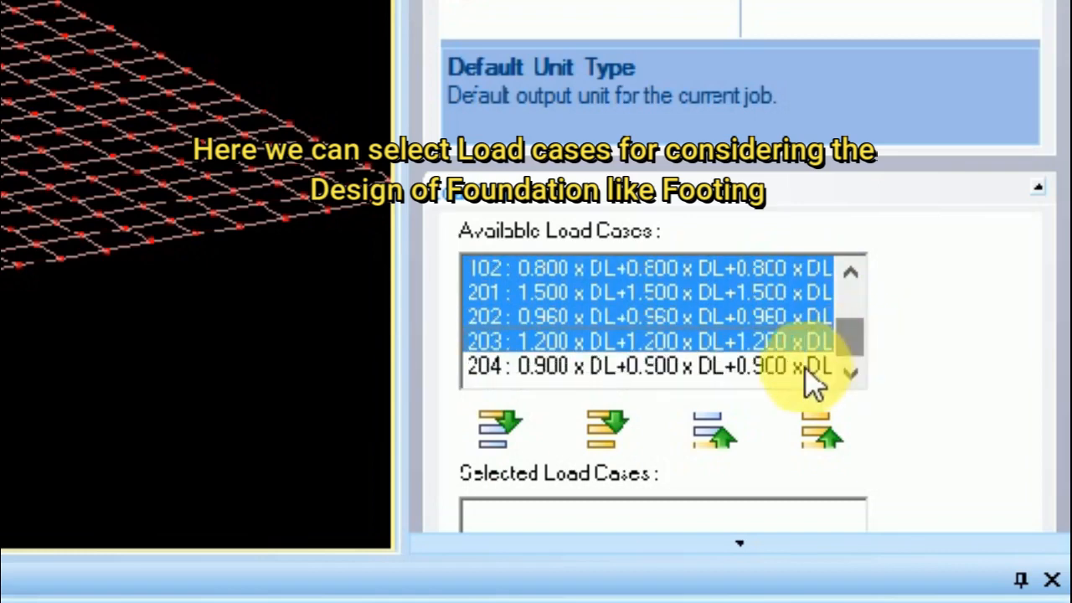
left_click(805, 367, "ctrl")
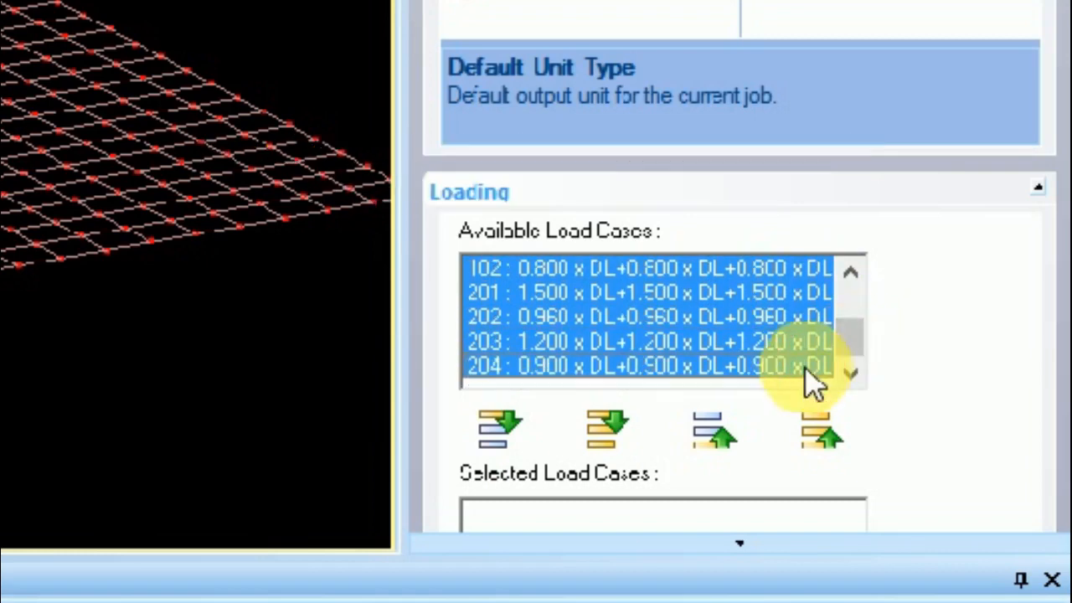
left_click(501, 427)
left_click(738, 544)
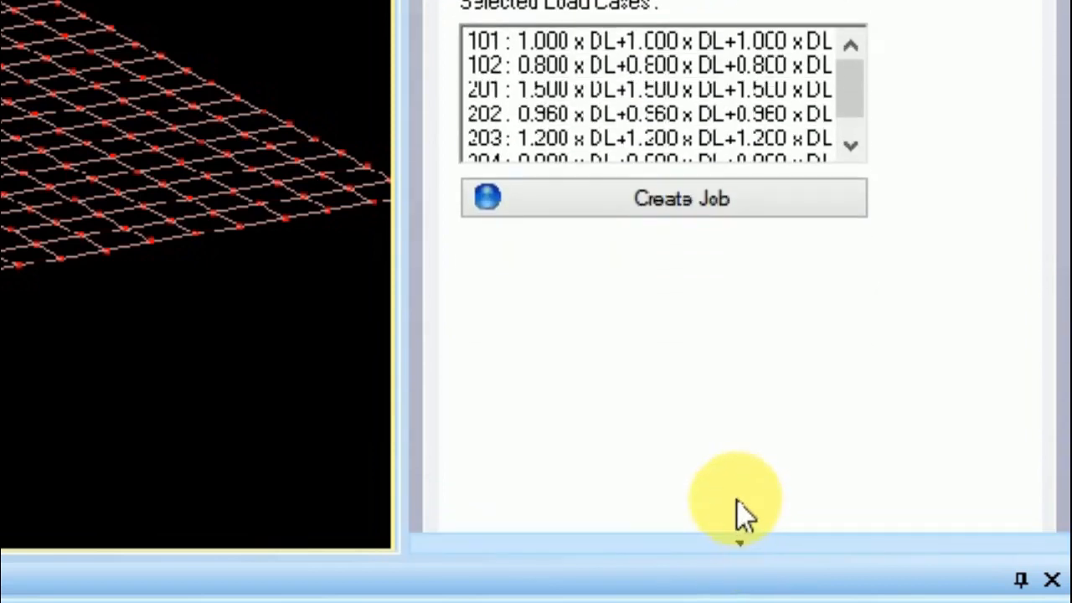
left_click(695, 208)
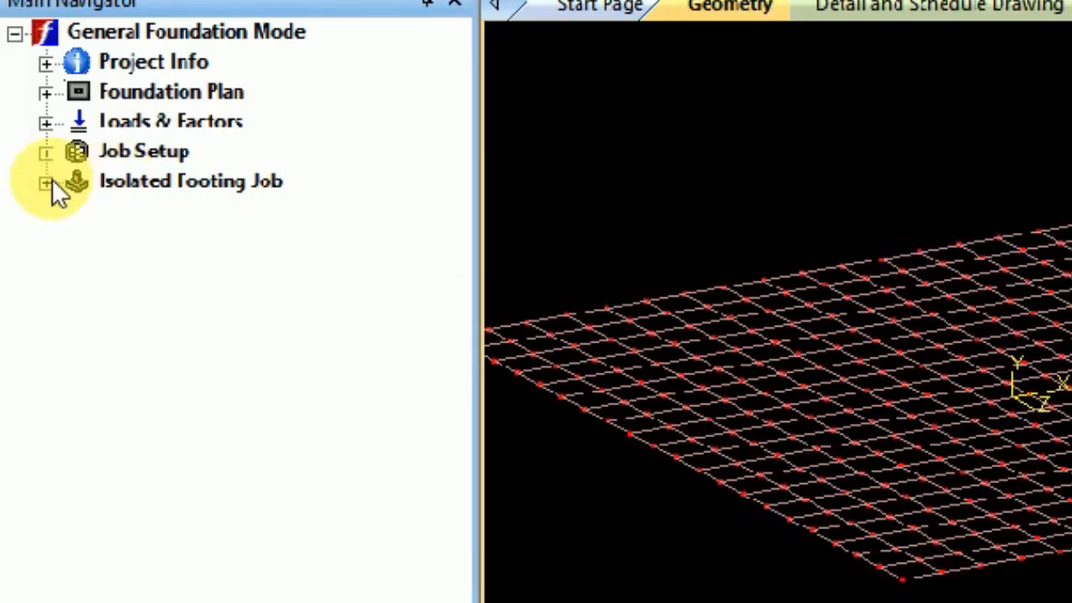
Open the concrete and rebar design parameters of the isolated footing job
left_click(48, 184)
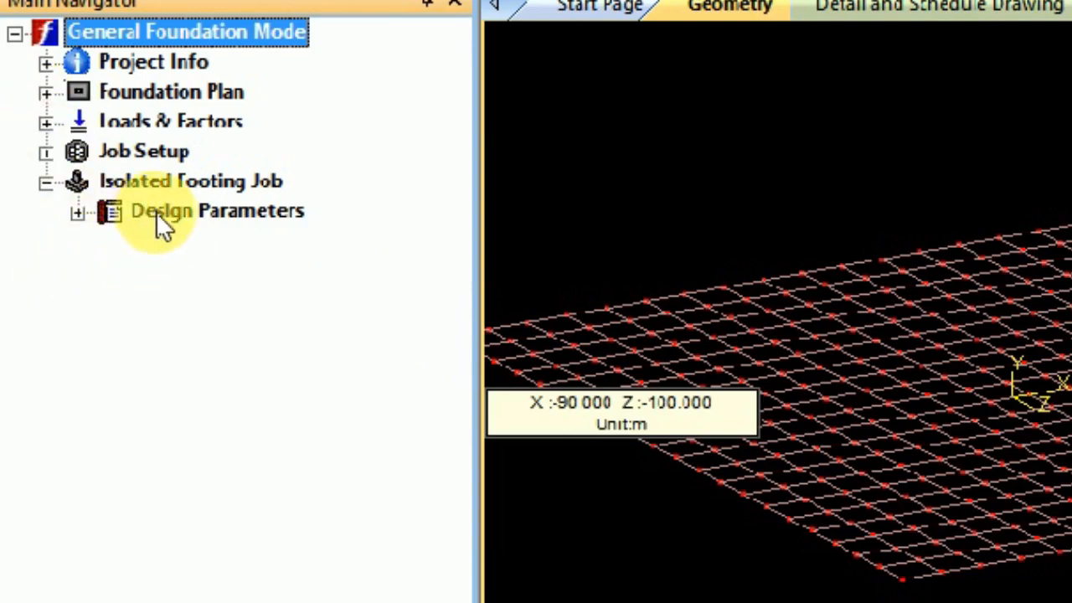
left_click(78, 214)
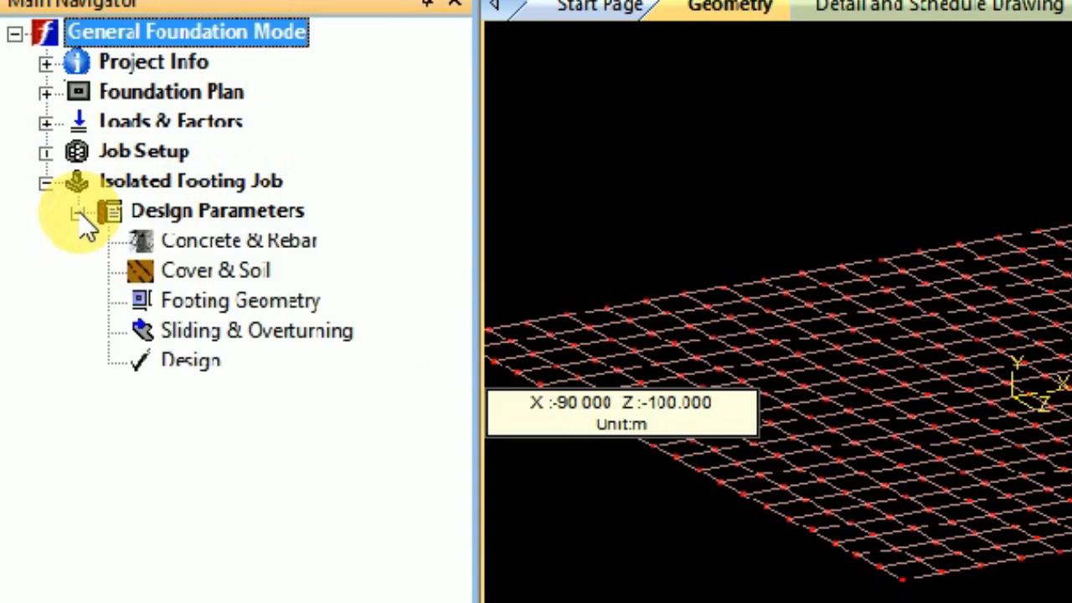
left_click(235, 244)
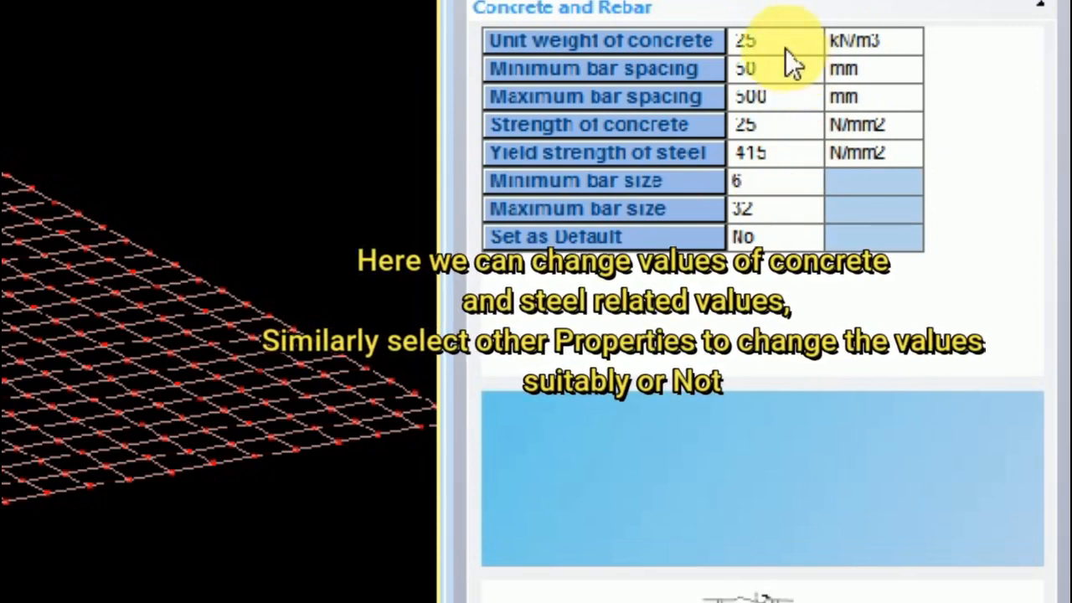
Set the unit weight of concrete to 24 kN/m3, maximum bar spacing to 400 mm and concrete strength to 20 N/mm2
left_click(784, 42)
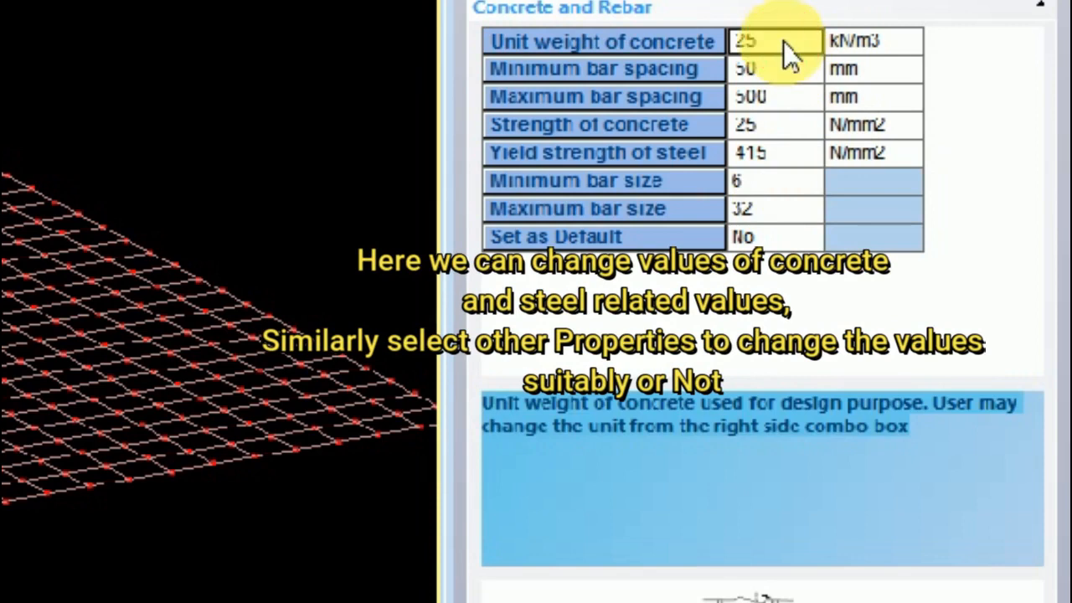
key("BackSpace")
type("4")
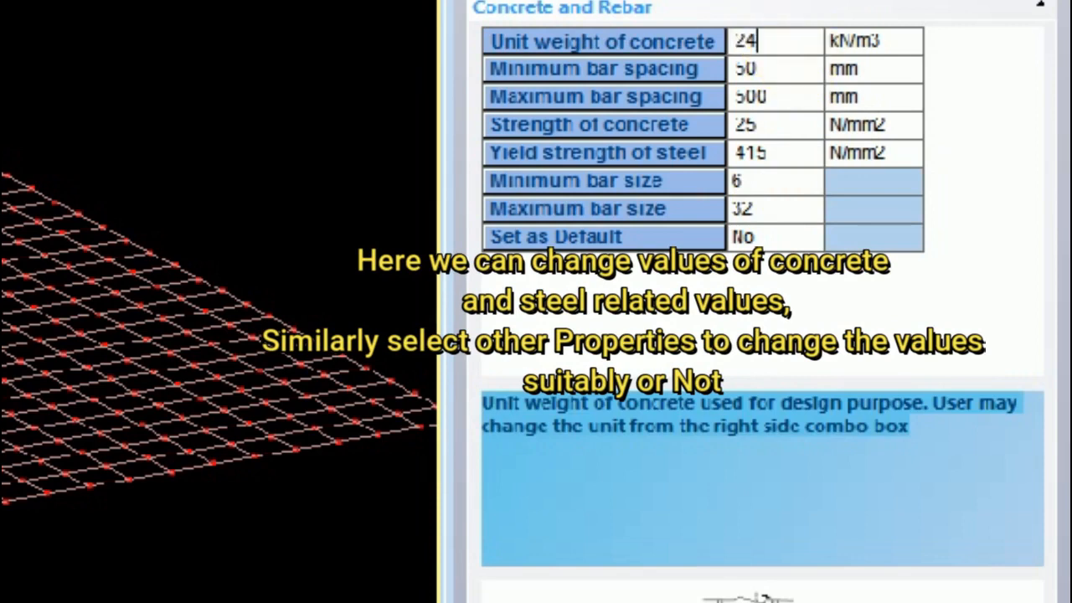
left_click(798, 95)
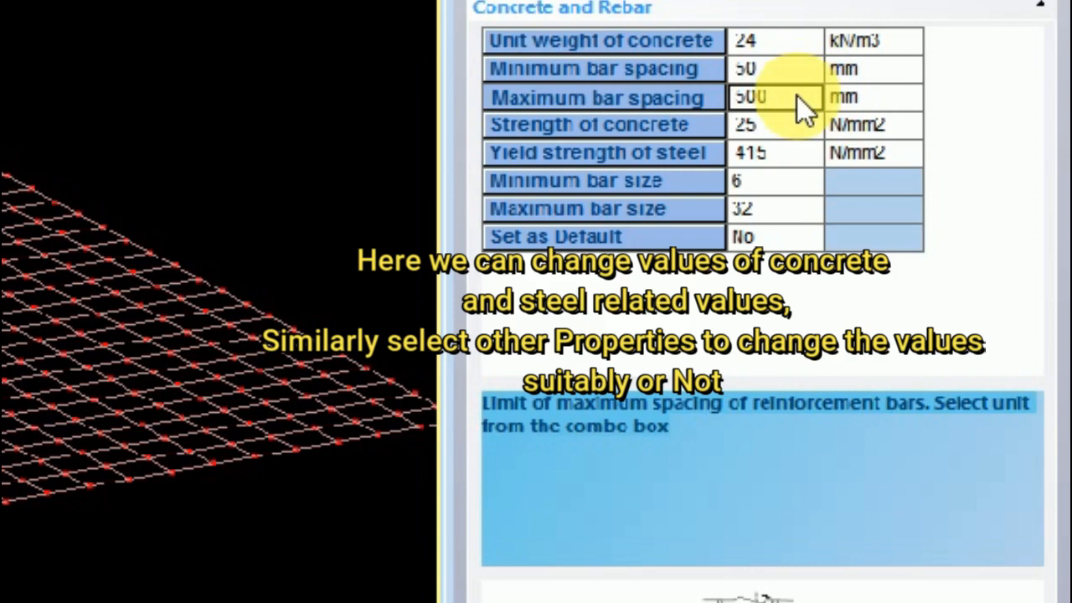
type("400")
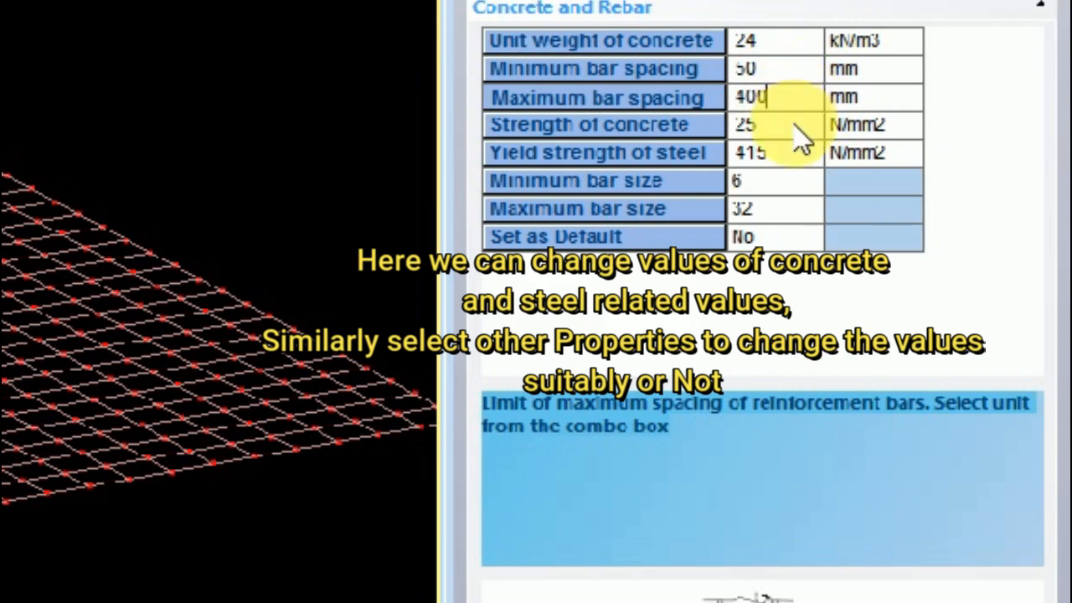
left_click(796, 143)
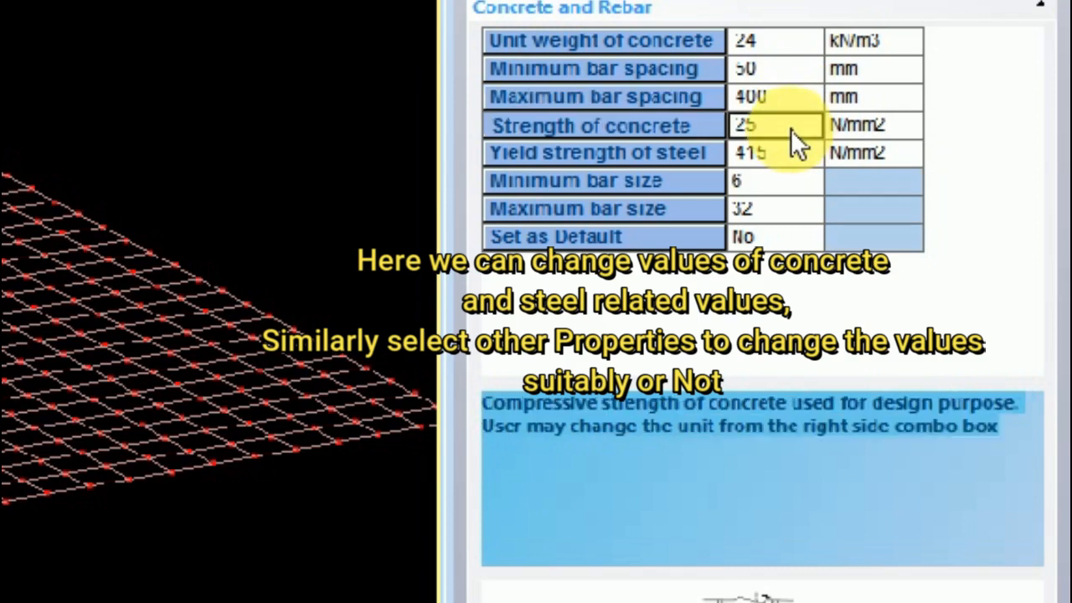
type("20")
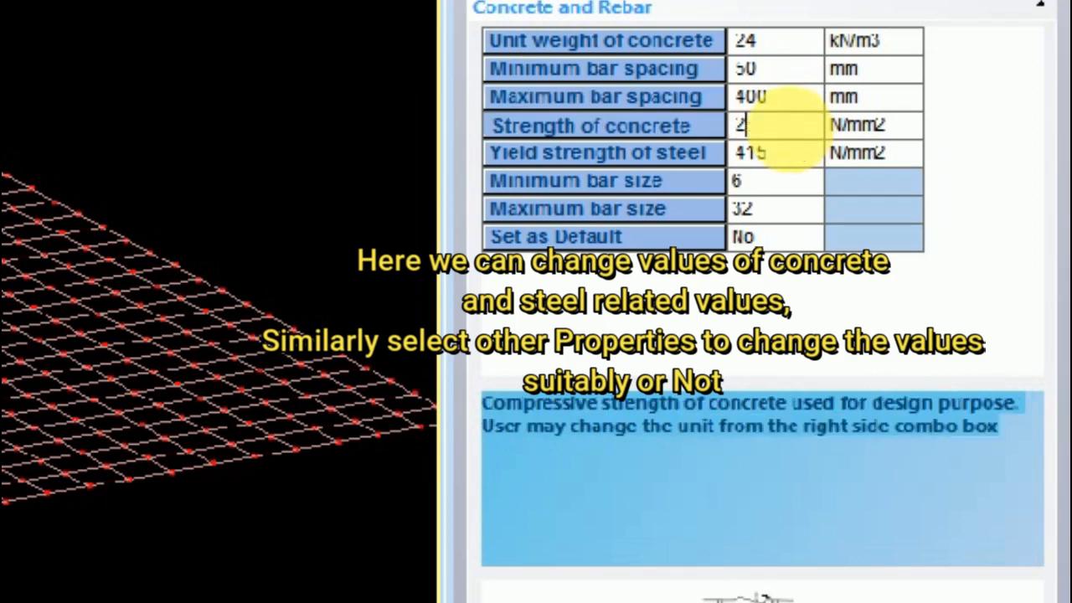
Set the minimum bar size to 12 and the maximum bar size to 20
left_click(793, 184)
left_click(802, 184)
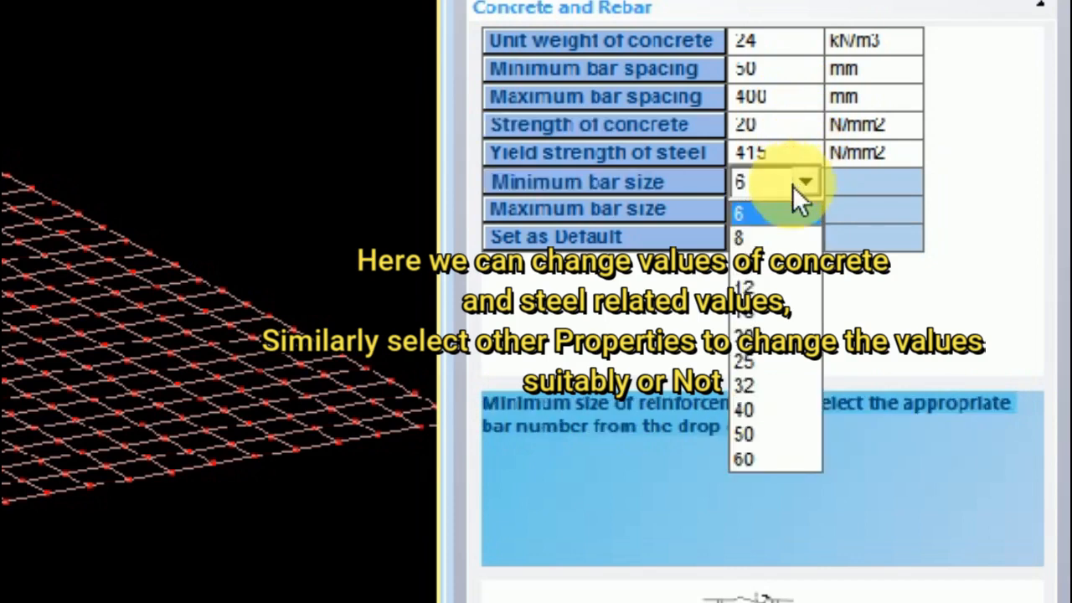
left_click(803, 285)
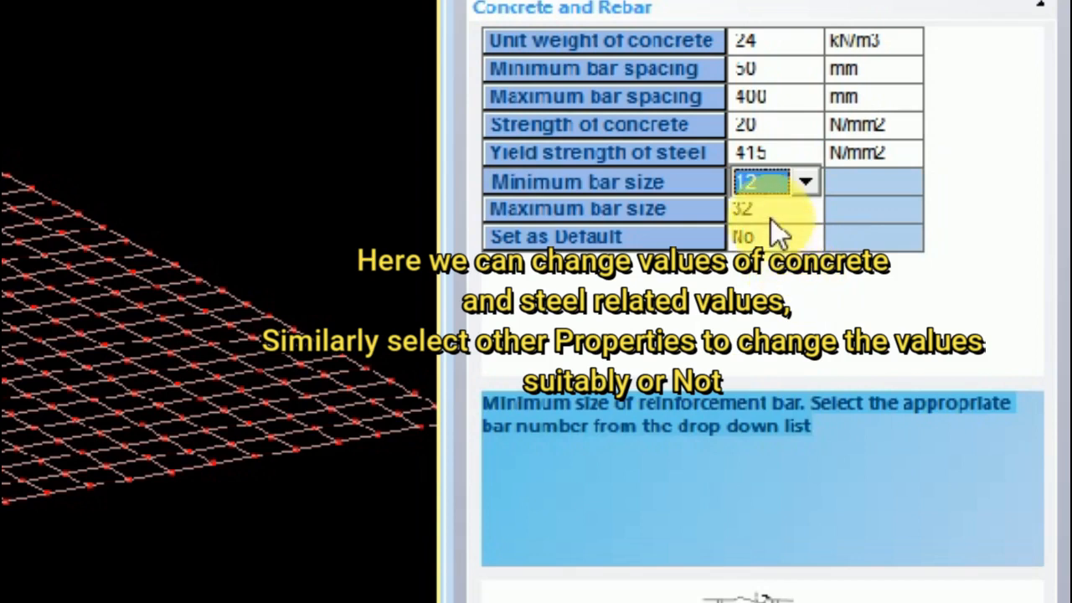
left_click(796, 210)
left_click(804, 210)
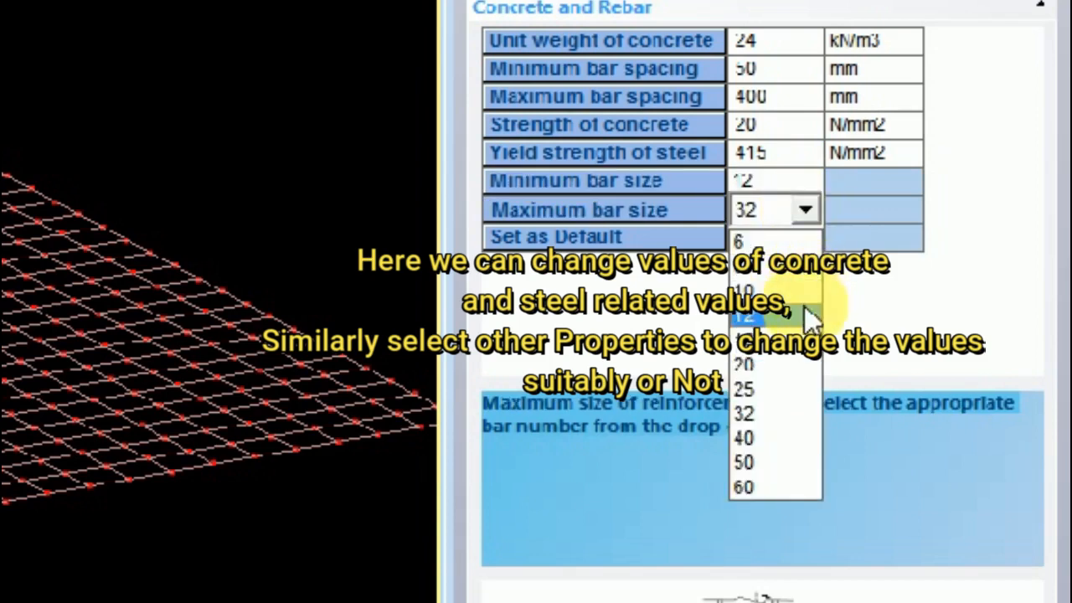
left_click(810, 361)
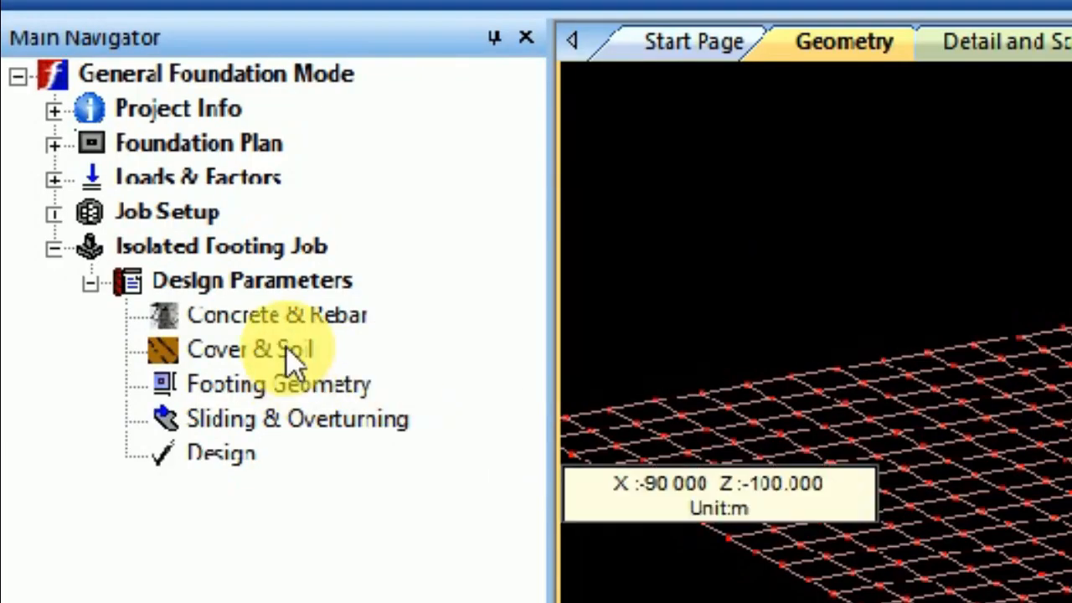
In the cover and soil parameters, set soil unit weight to 12 kN/m3, bearing capacity to 80 kN/m2 and soil depth above footing to 250 mm
left_click(287, 350)
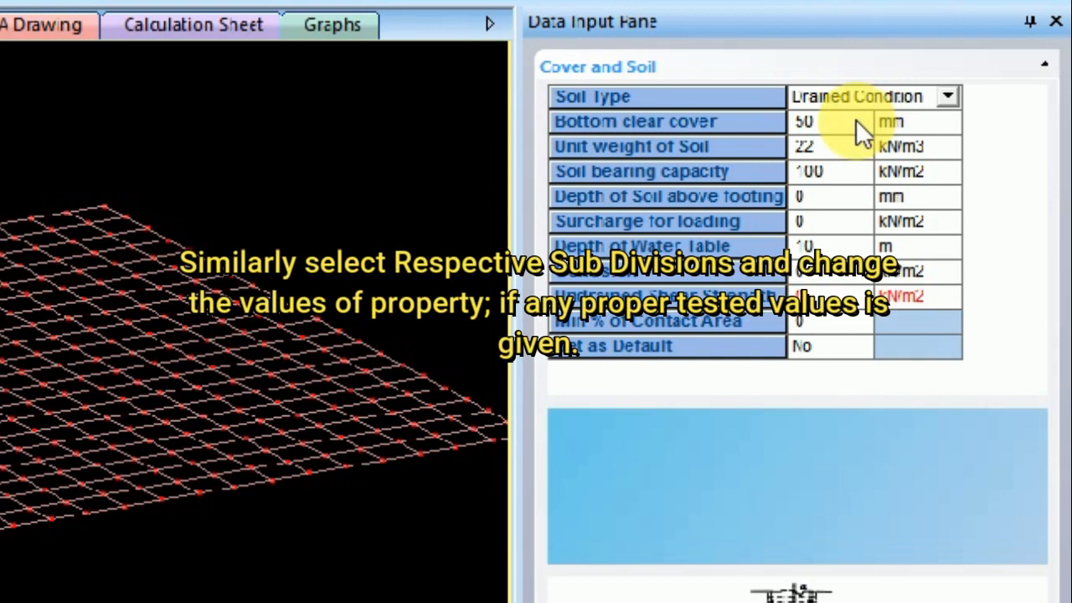
left_click(869, 155)
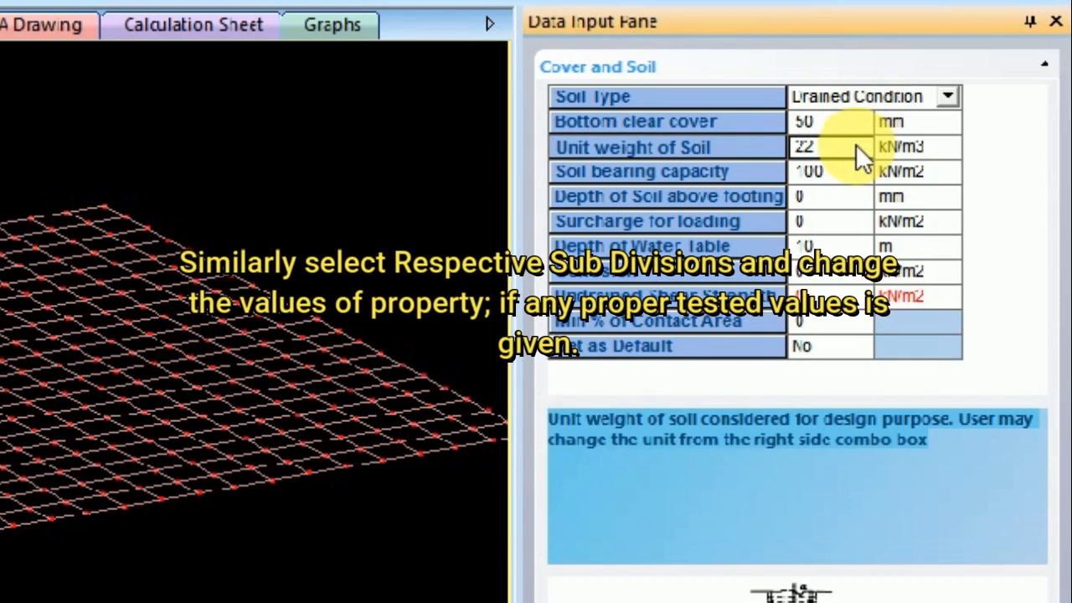
type("12")
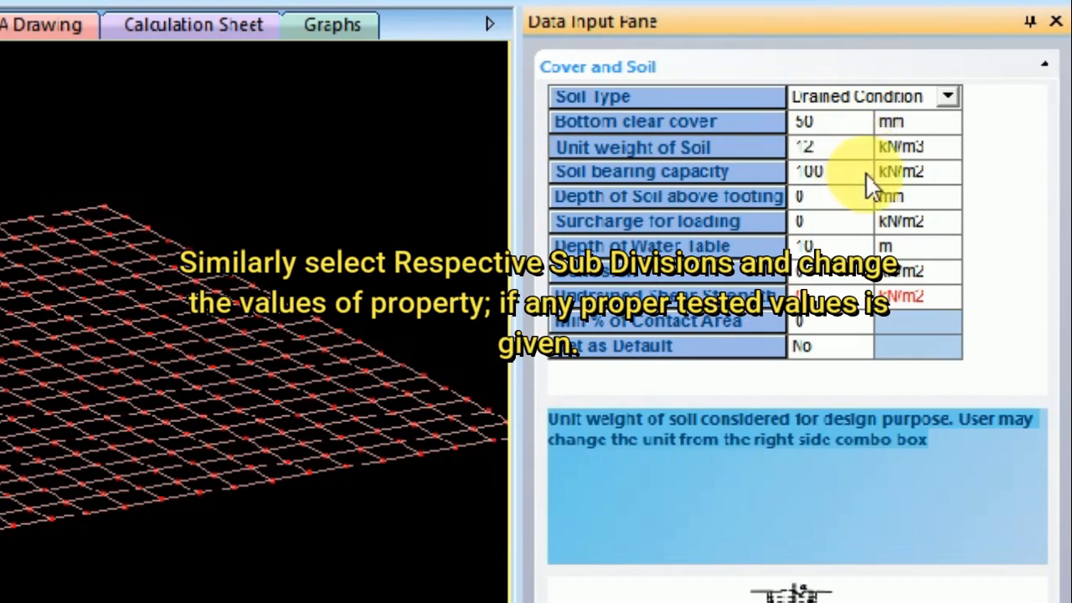
left_click(868, 176)
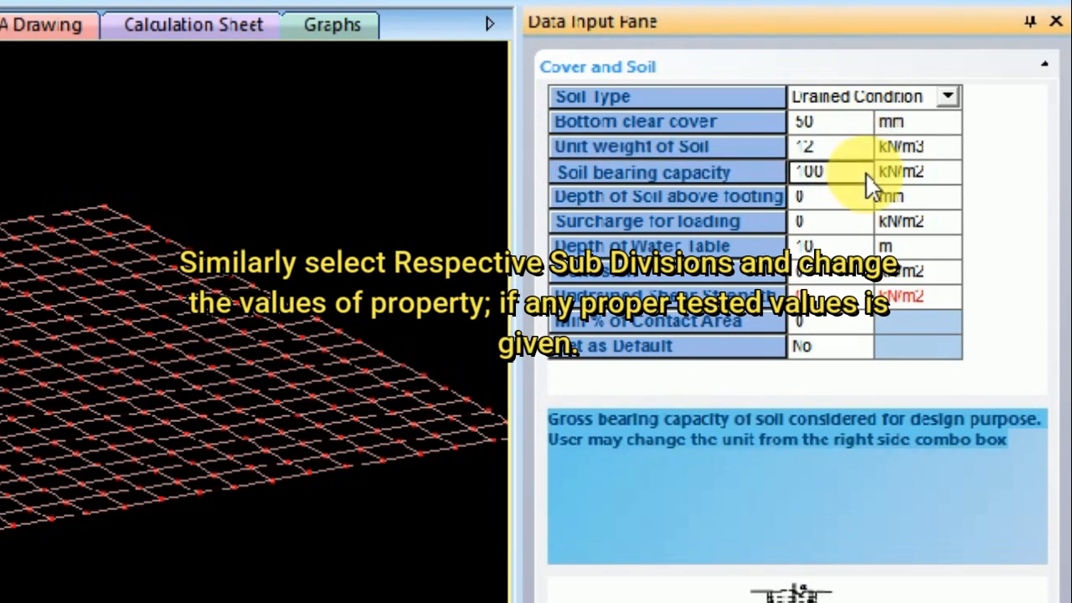
type("80")
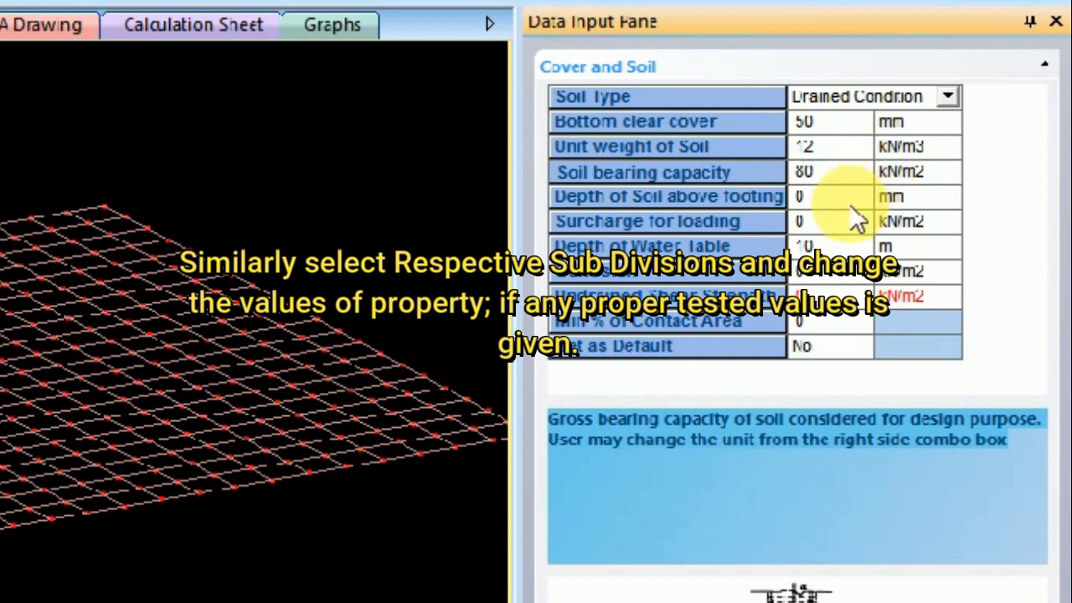
key("Return")
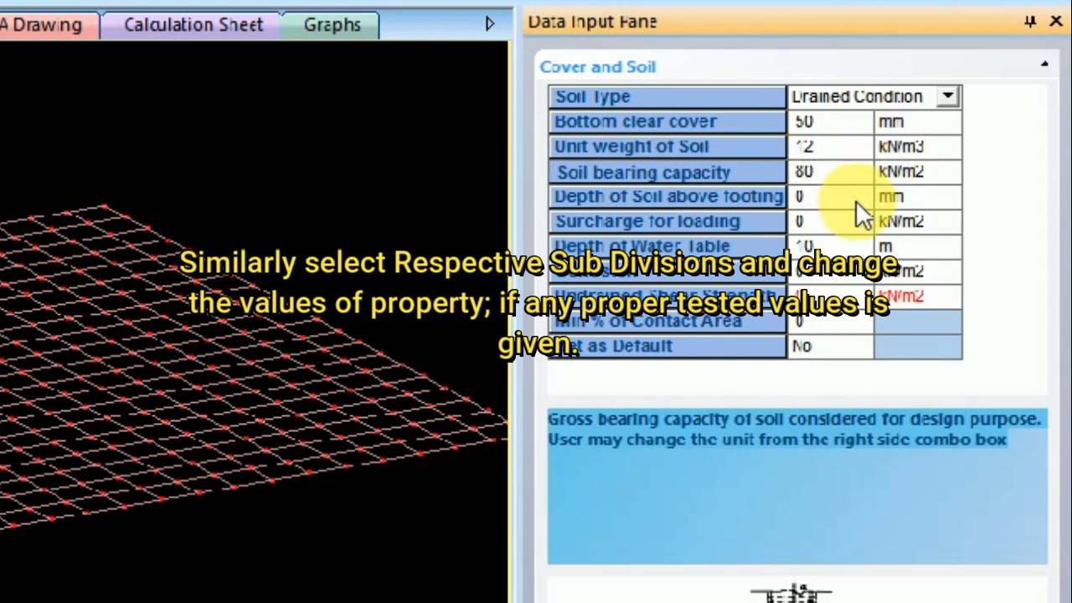
left_click(856, 200)
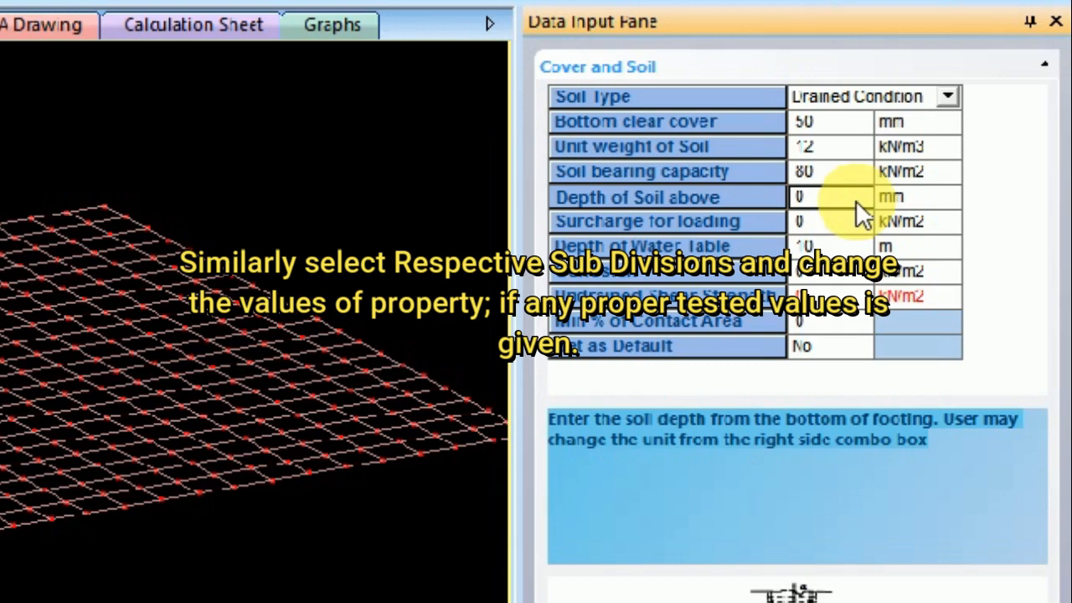
type("250")
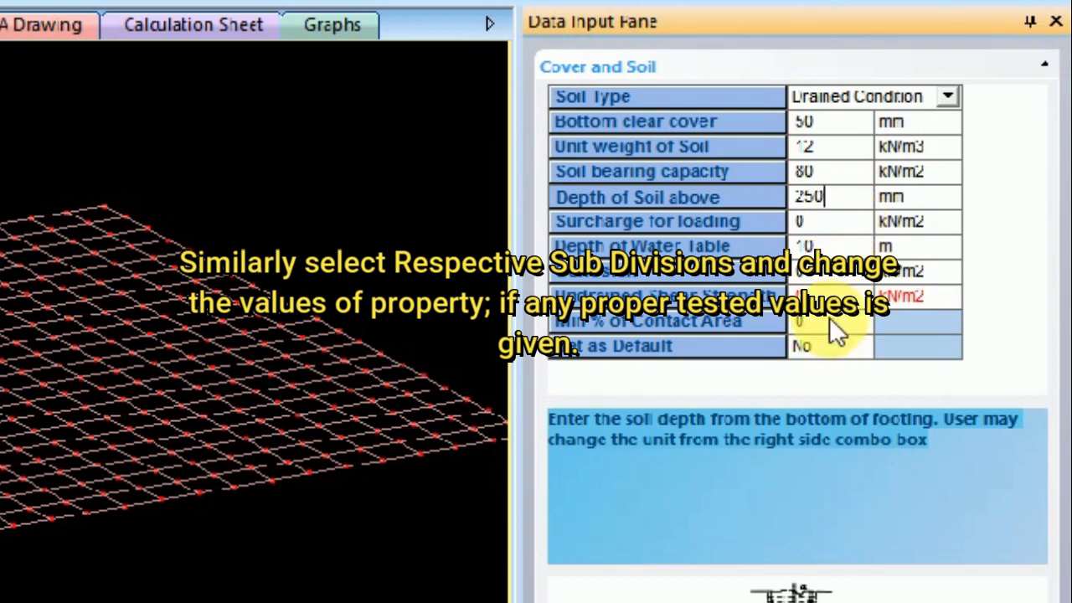
scroll(873, 512, "down", 3)
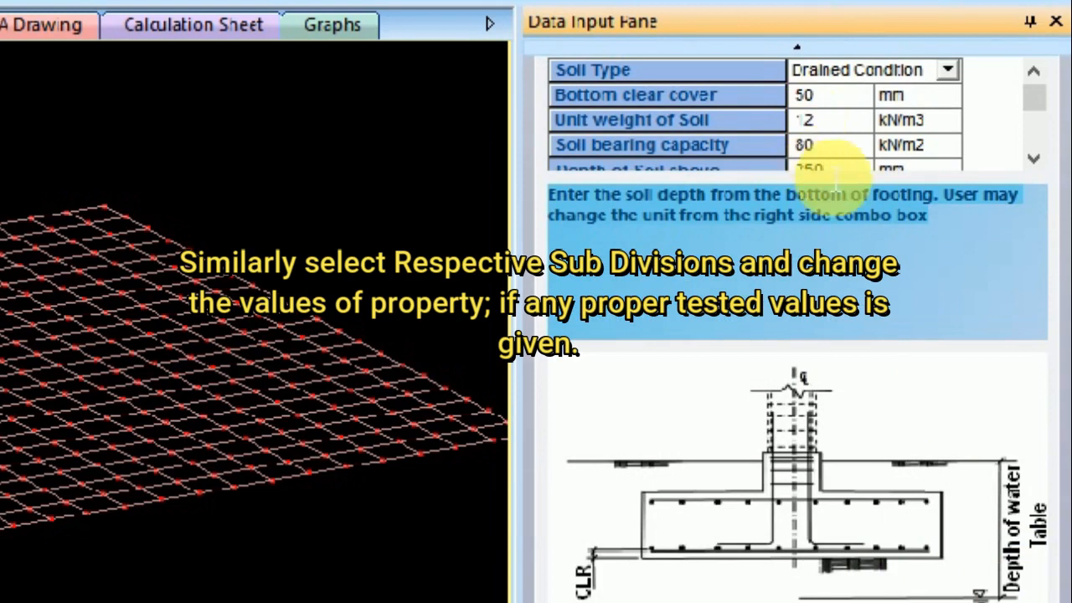
left_click_drag(1036, 96, 1036, 138)
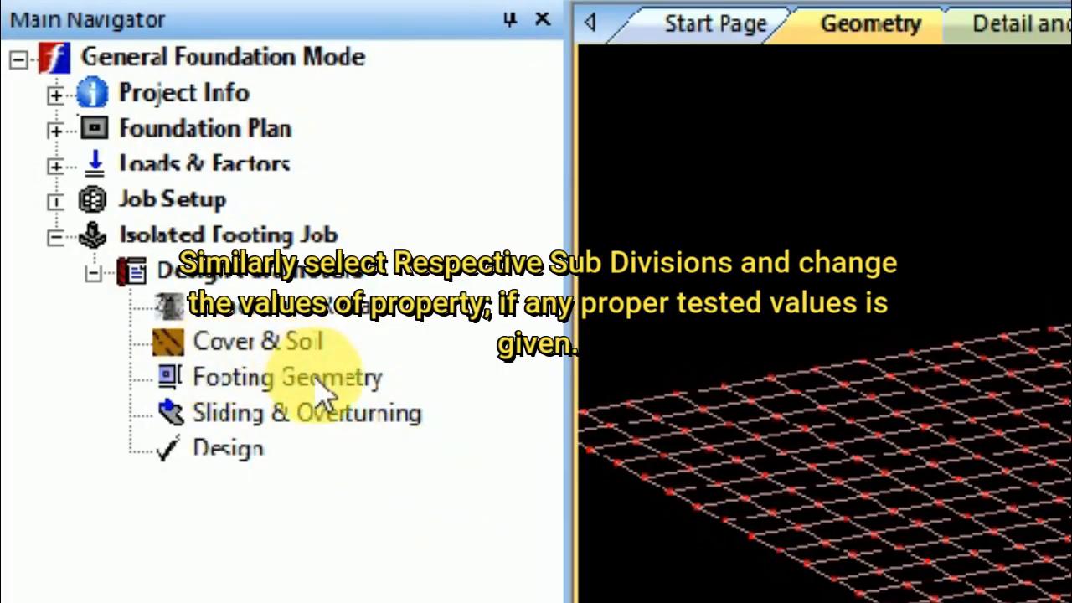
In the footing geometry parameters, set the footing type to Sloped and keep the design type as Calculate Dimension
left_click(326, 390)
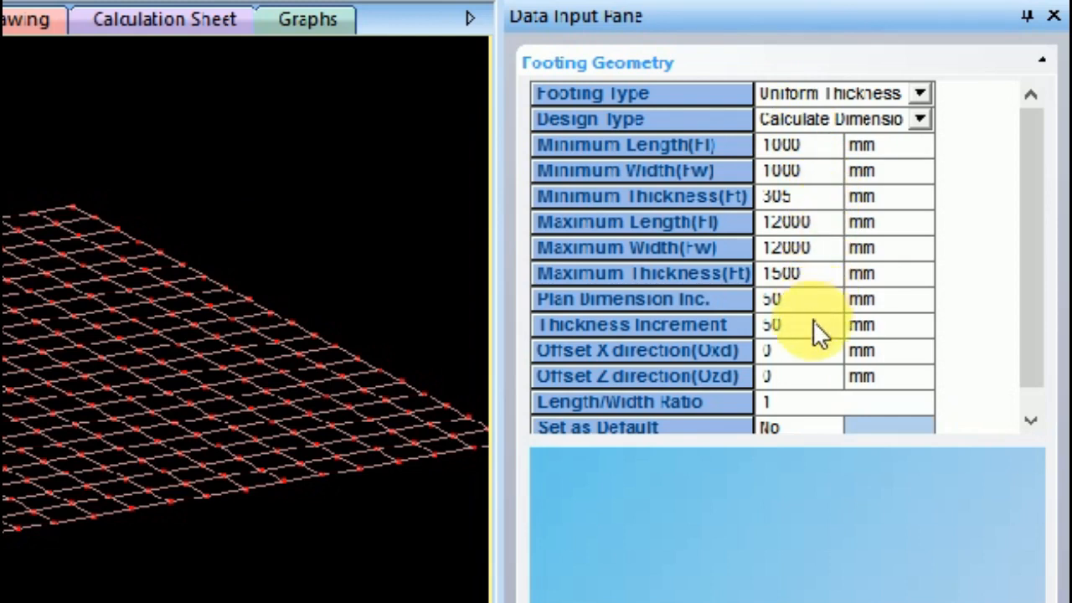
mouse_move(1032, 348)
left_mouse_down()
mouse_move(1026, 363)
mouse_move(1022, 331)
left_mouse_up()
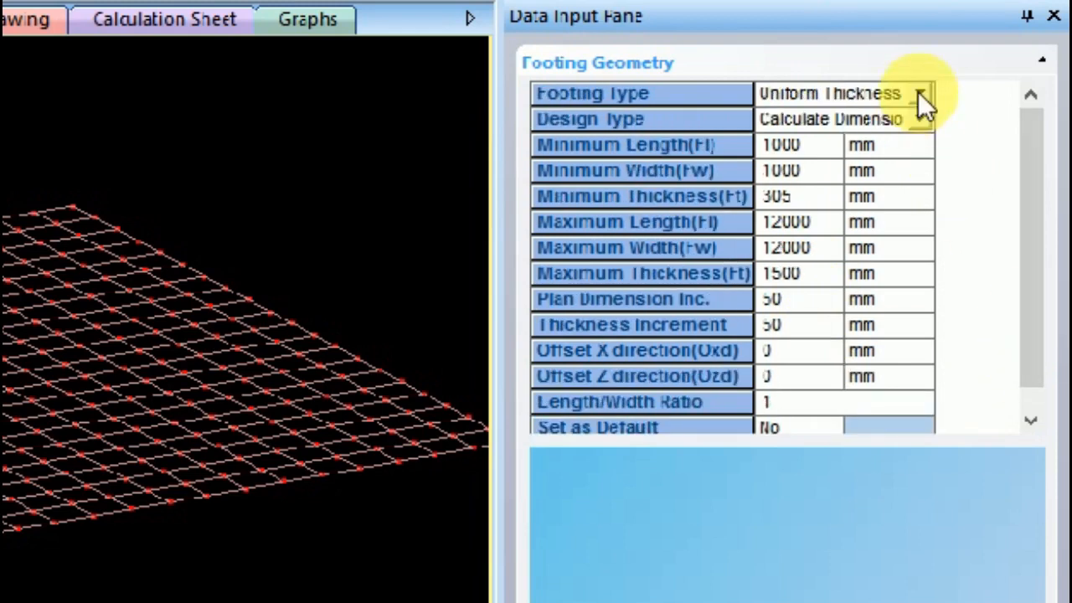
left_click(918, 94)
left_click(899, 147)
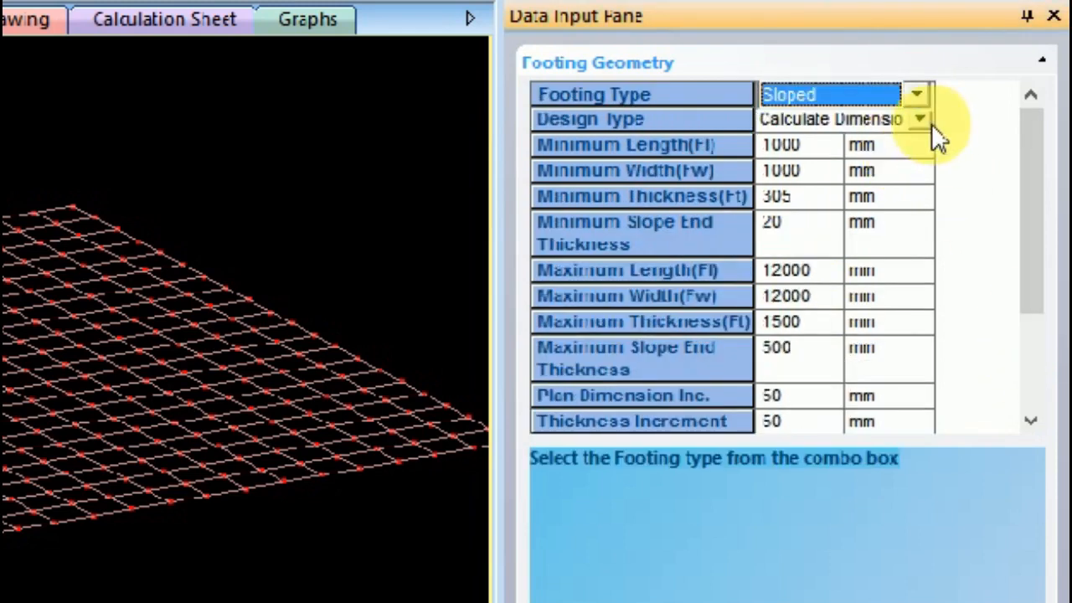
left_click(918, 119)
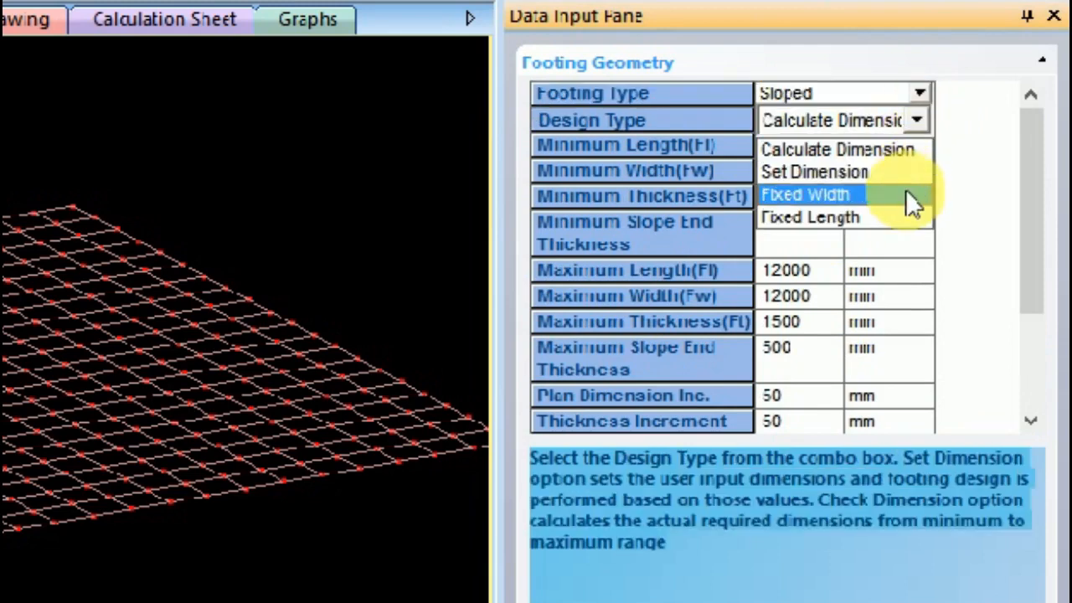
left_click(921, 149)
left_click_drag(1037, 267, 1042, 389)
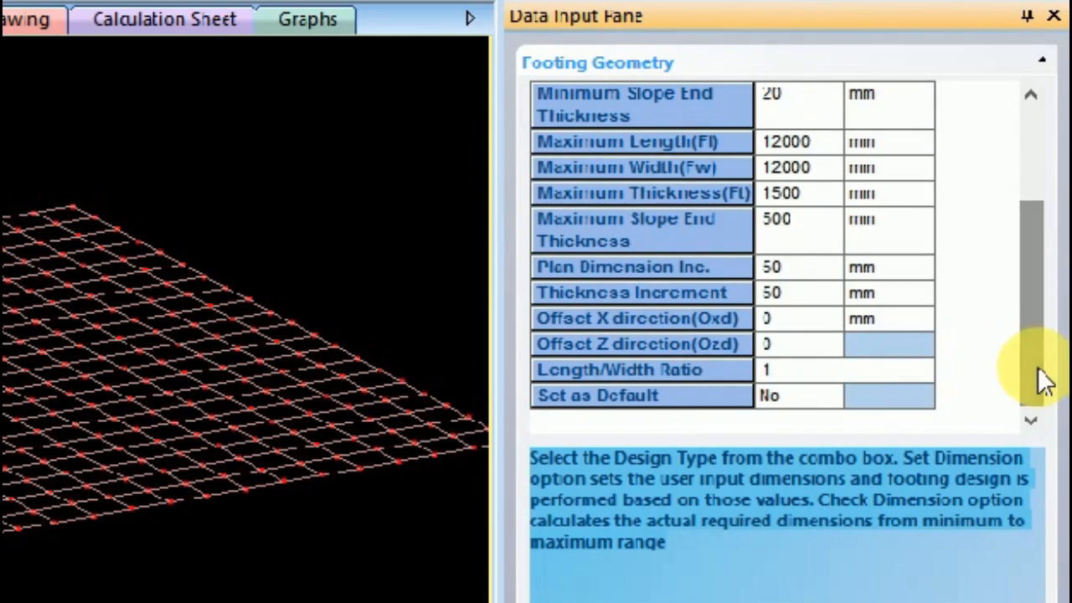
Open the sliding and overturning parameters and review the friction coefficient, safety factors and elevation diagram
left_click(137, 453)
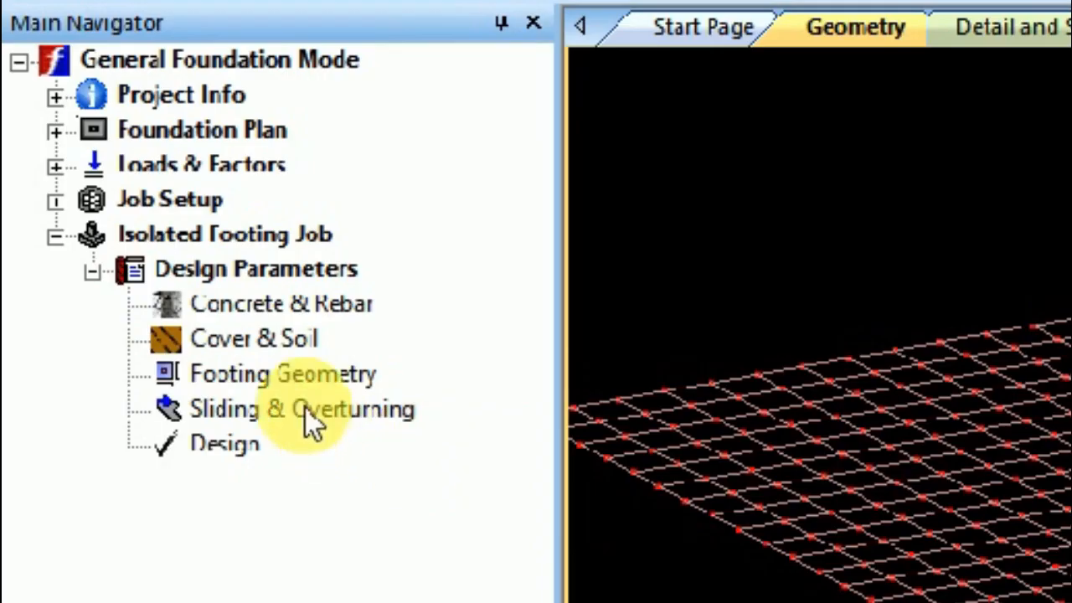
left_click(112, 287)
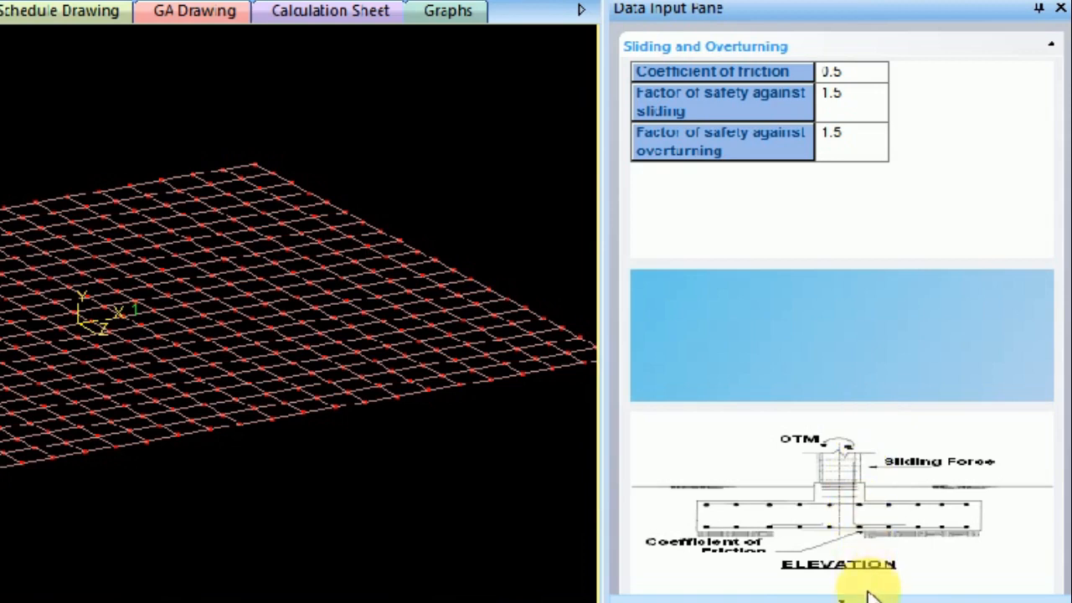
scroll(866, 586, "down", 2)
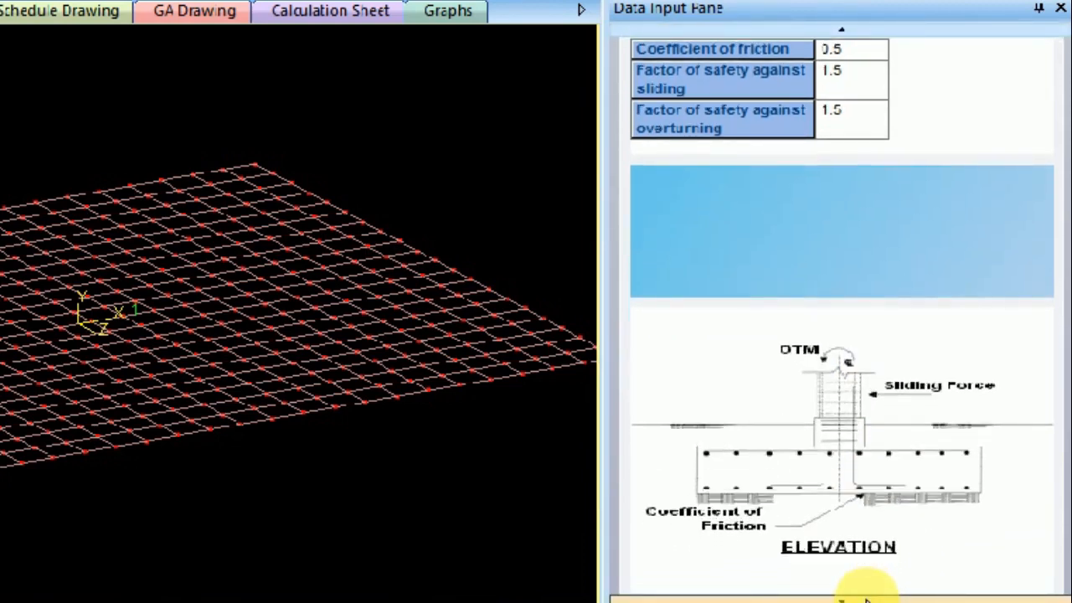
scroll(866, 597, "down", 2)
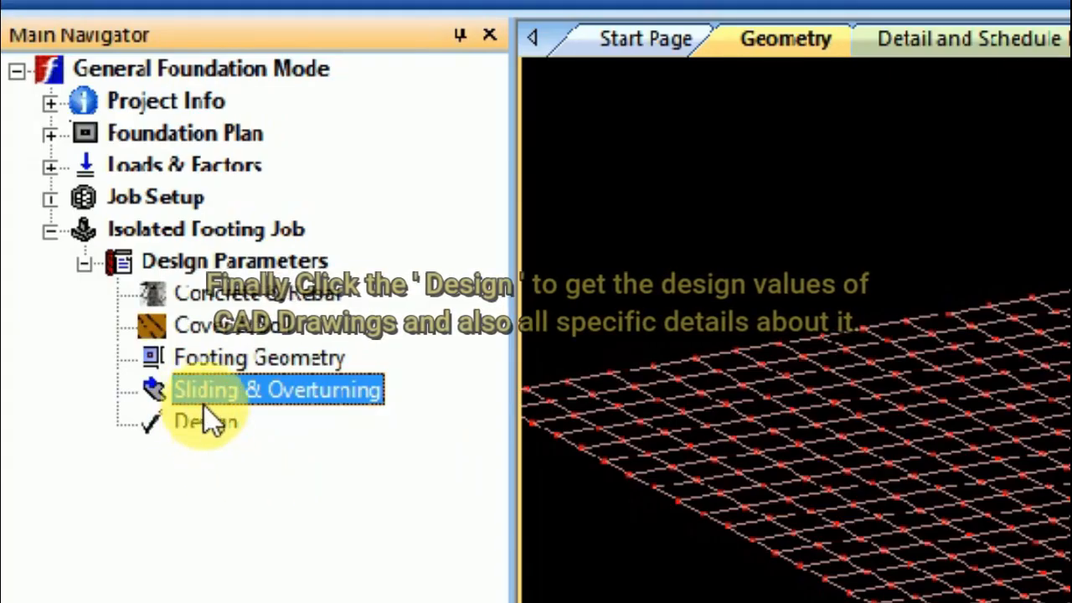
Run the isolated footing design and examine the footing elevation drawing in the resulting calculation sheet
left_click(208, 422)
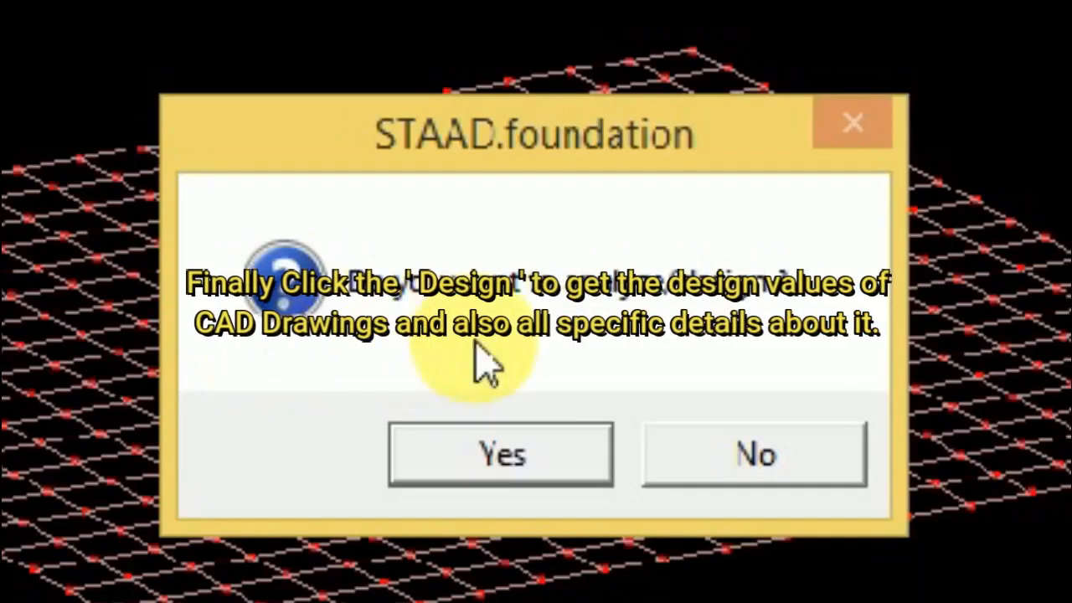
left_click(531, 350)
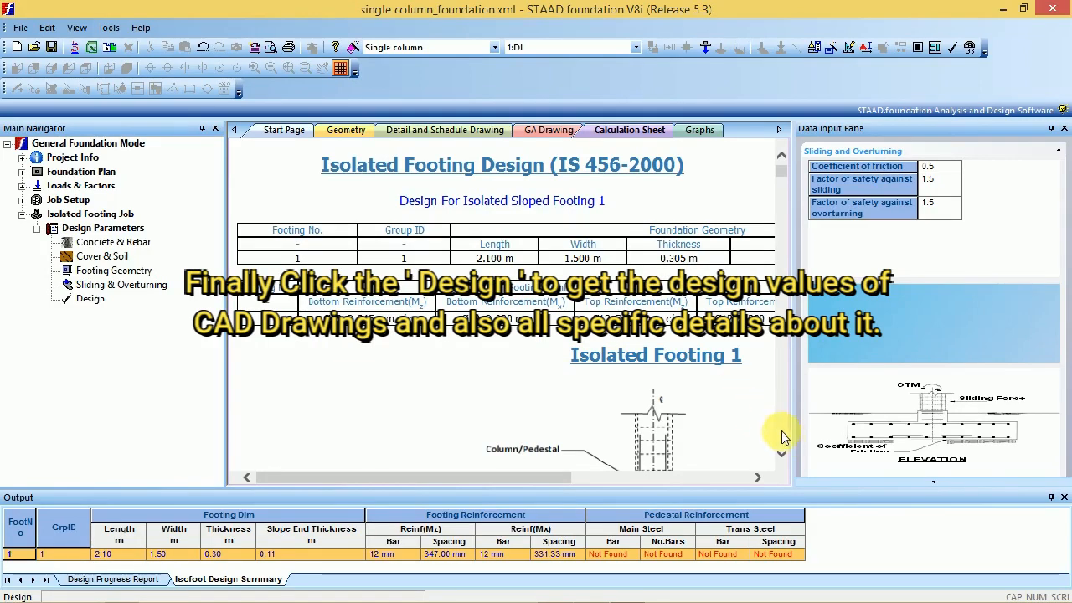
scroll(708, 401, "down", 3)
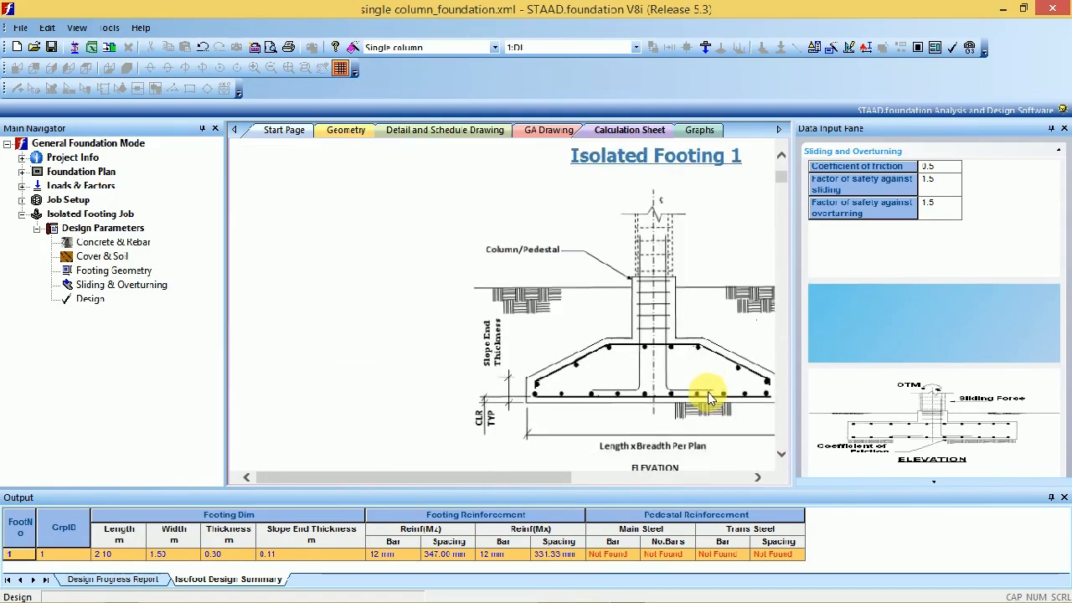
mouse_move(561, 478)
left_mouse_down()
mouse_move(629, 479)
mouse_move(639, 489)
left_mouse_up()
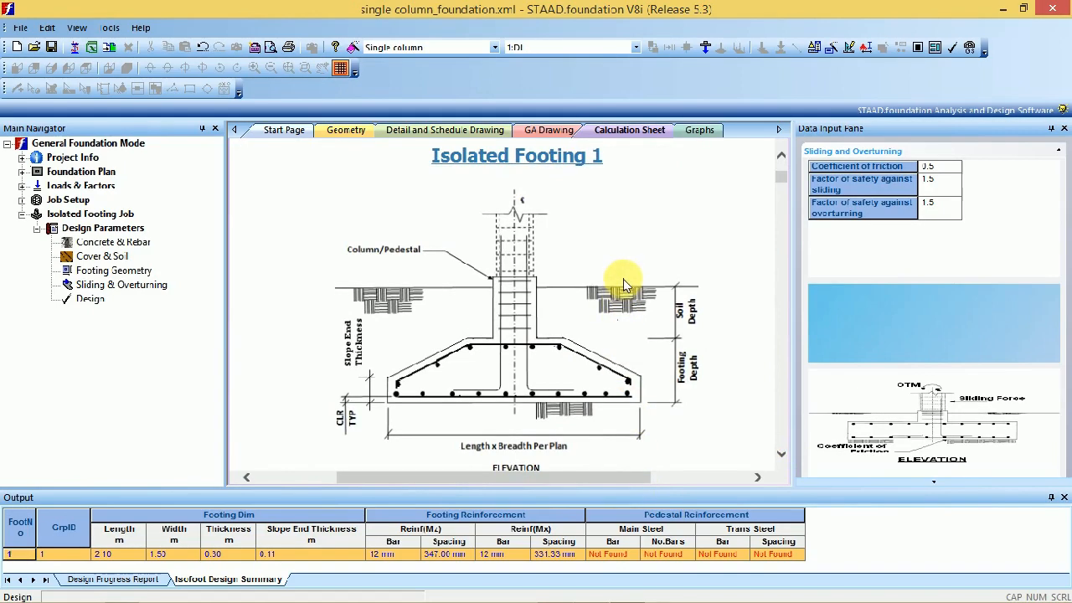
scroll(624, 277, "down", 1)
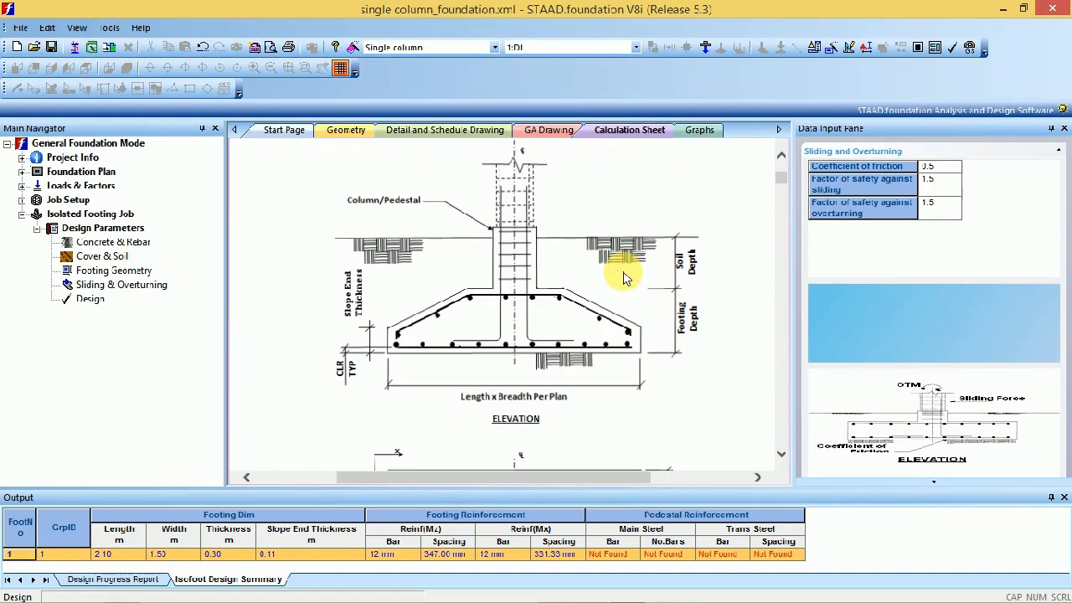
scroll(624, 277, "down", 1)
scroll(624, 277, "up", 2)
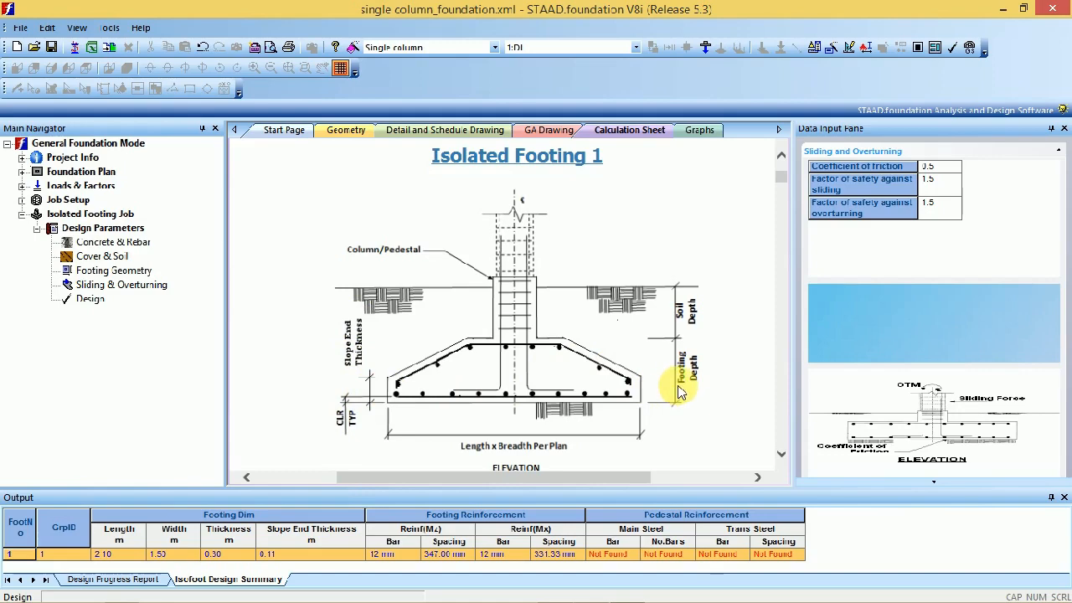
Review the calculation sheet from the footing plan and input values through the design parameters to the final reinforcement spacing results
scroll(659, 356, "down", 5)
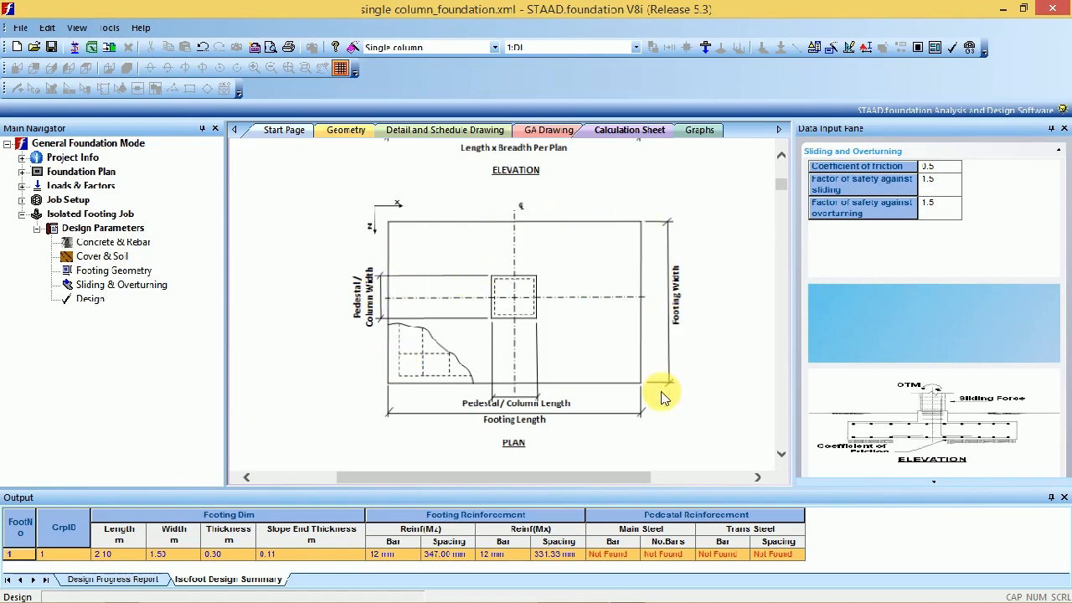
scroll(378, 404, "down", 3)
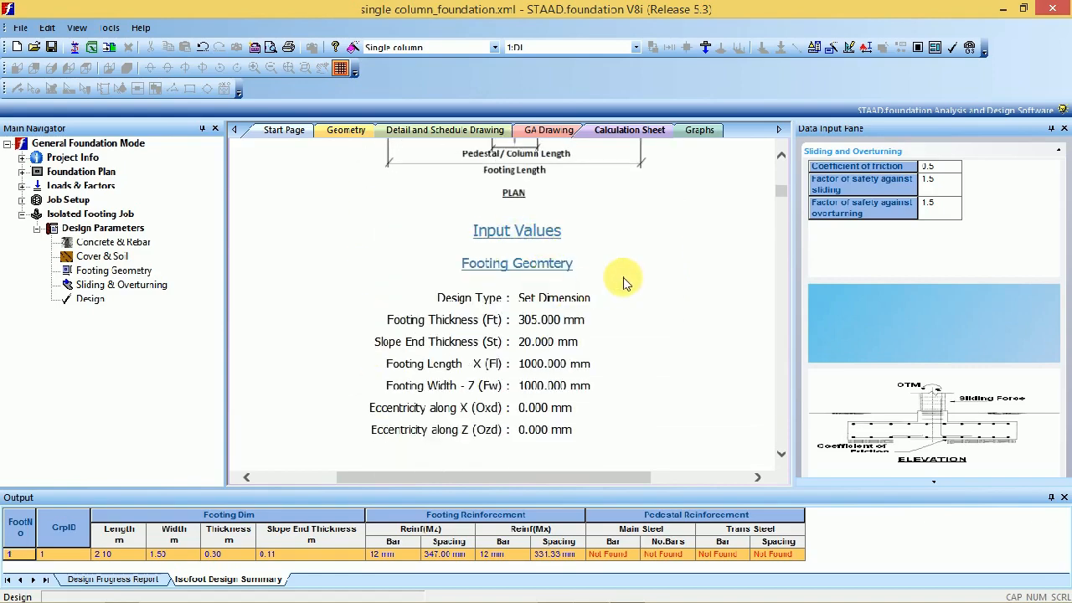
scroll(624, 283, "down", 12)
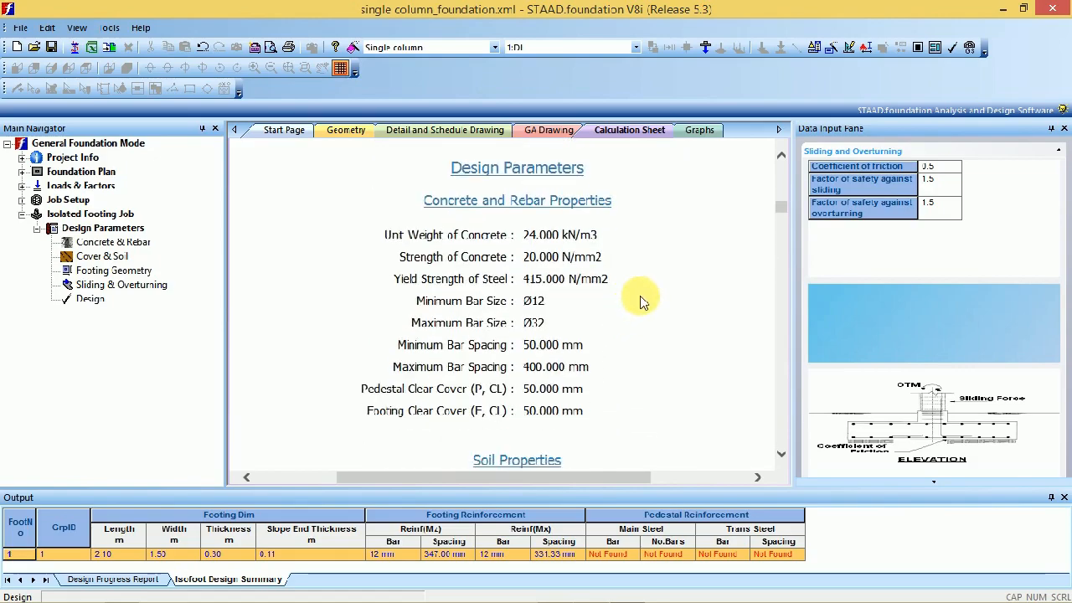
scroll(607, 264, "down", 9)
scroll(641, 259, "down", 15)
scroll(632, 279, "down", 15)
scroll(632, 280, "down", 15)
scroll(632, 280, "down", 10)
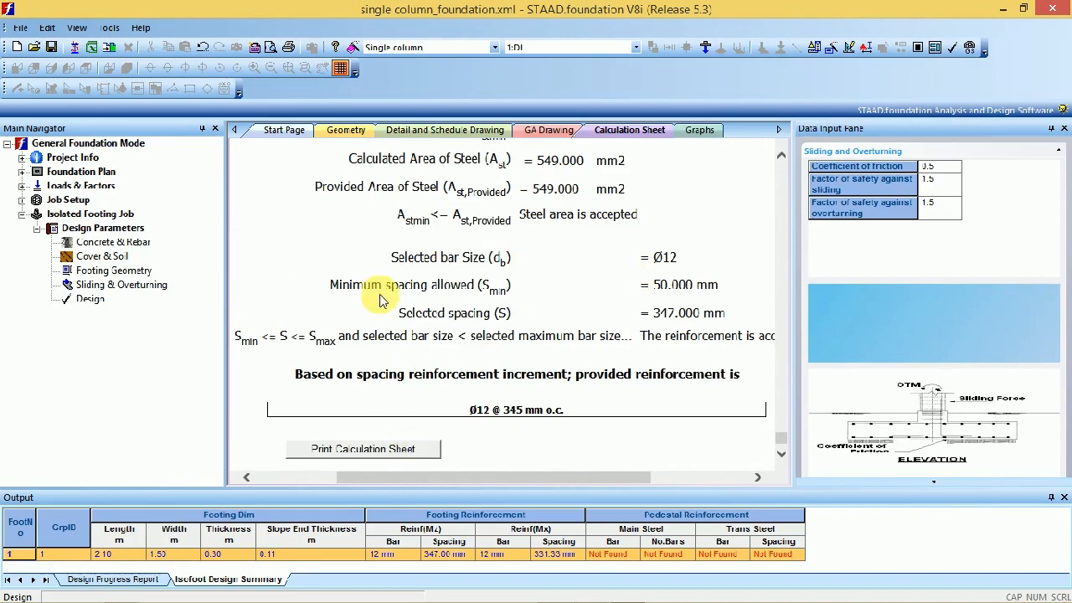
scroll(381, 300, "up", 10)
Display the foundation model's geometry view and inspect the grid at a closer scale
left_click(346, 130)
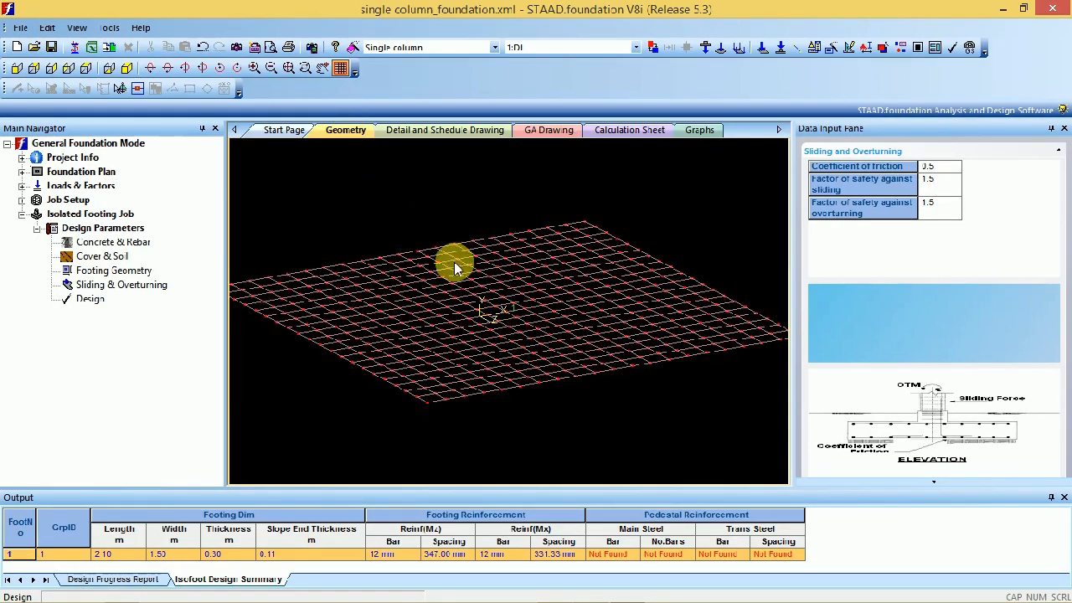
scroll(488, 301, "up", 3)
scroll(506, 326, "down", 2)
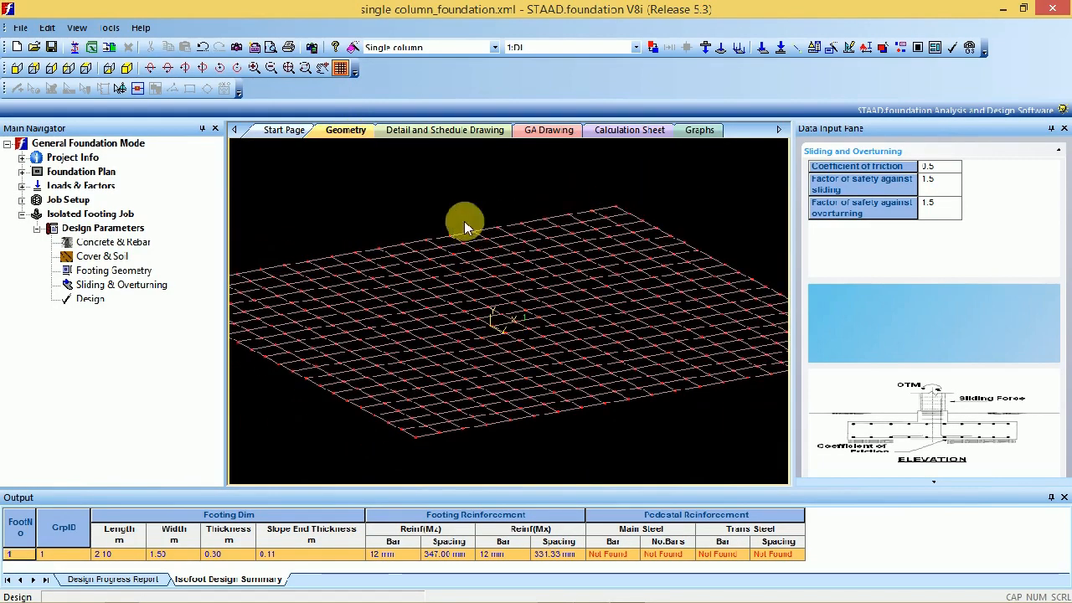
Open the detail drawing of footing 1 and examine the elevation's sloped footing, bottom bars, dowels and dimensions up close
left_click(473, 134)
scroll(466, 265, "down", 4)
scroll(465, 266, "up", 5)
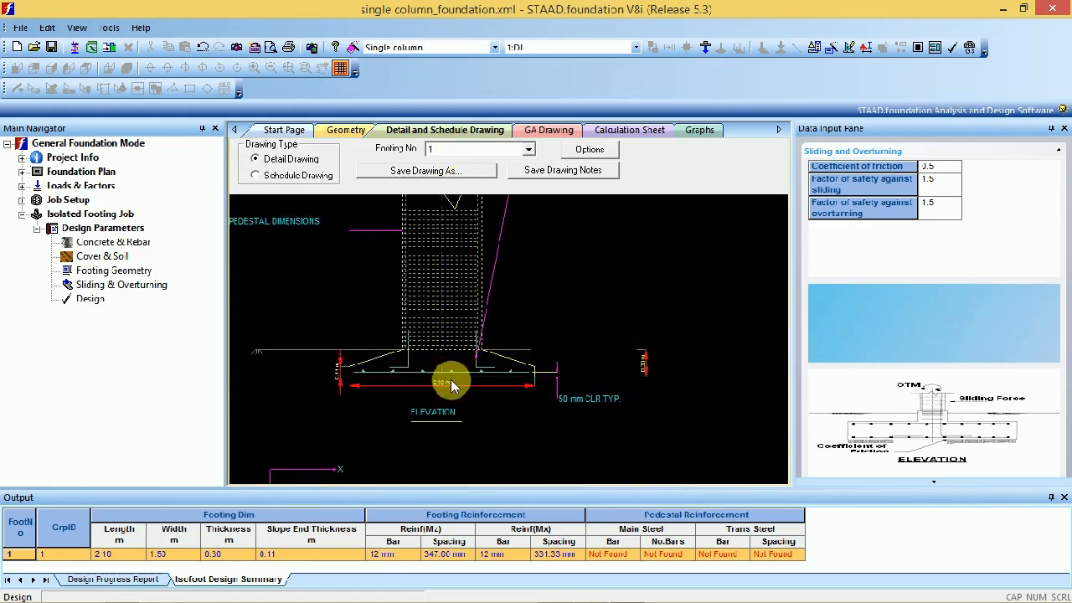
scroll(450, 379, "down", 2)
scroll(433, 318, "up", 2)
scroll(445, 322, "down", 1)
scroll(445, 322, "up", 1)
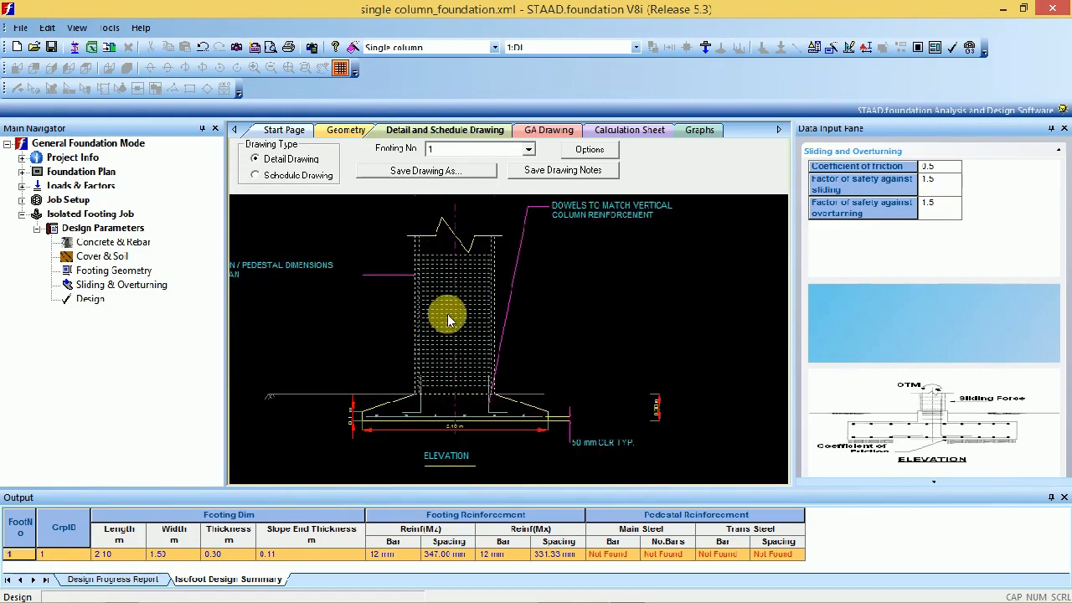
scroll(449, 462, "up", 2)
scroll(458, 388, "up", 2)
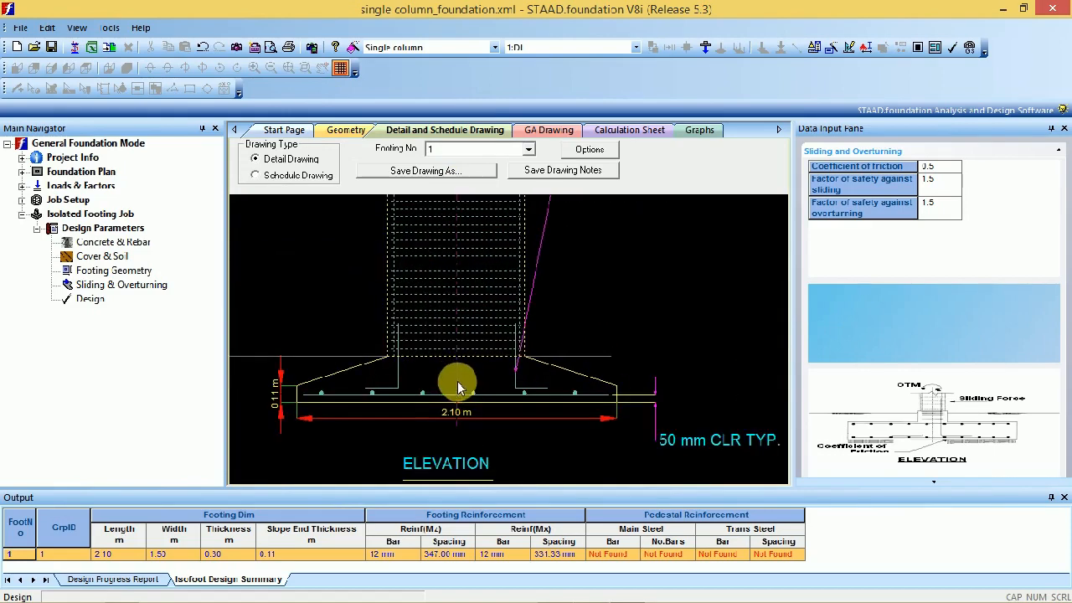
scroll(431, 391, "up", 1)
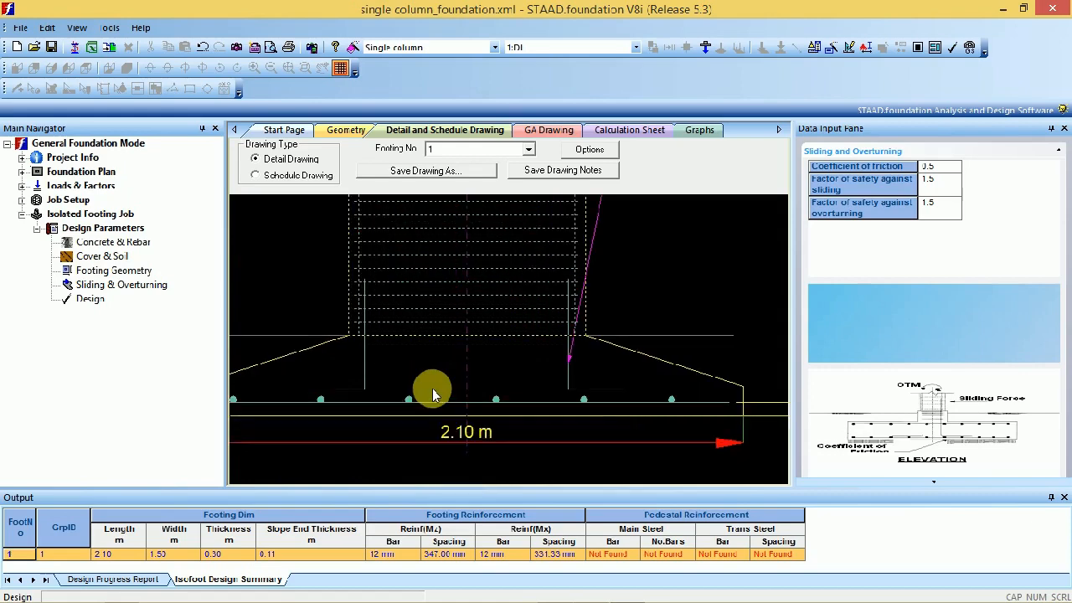
scroll(576, 375, "up", 1)
scroll(576, 375, "down", 1)
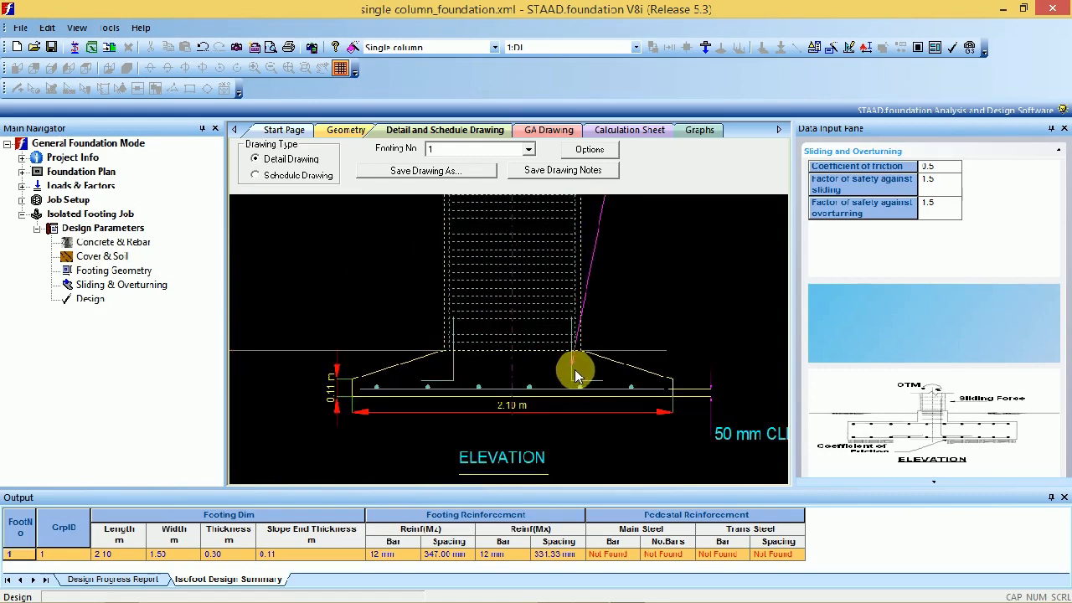
Examine the plan view in the detail drawing, checking the column size, footing dimensions and bottom reinforcement labels
scroll(576, 375, "down", 3)
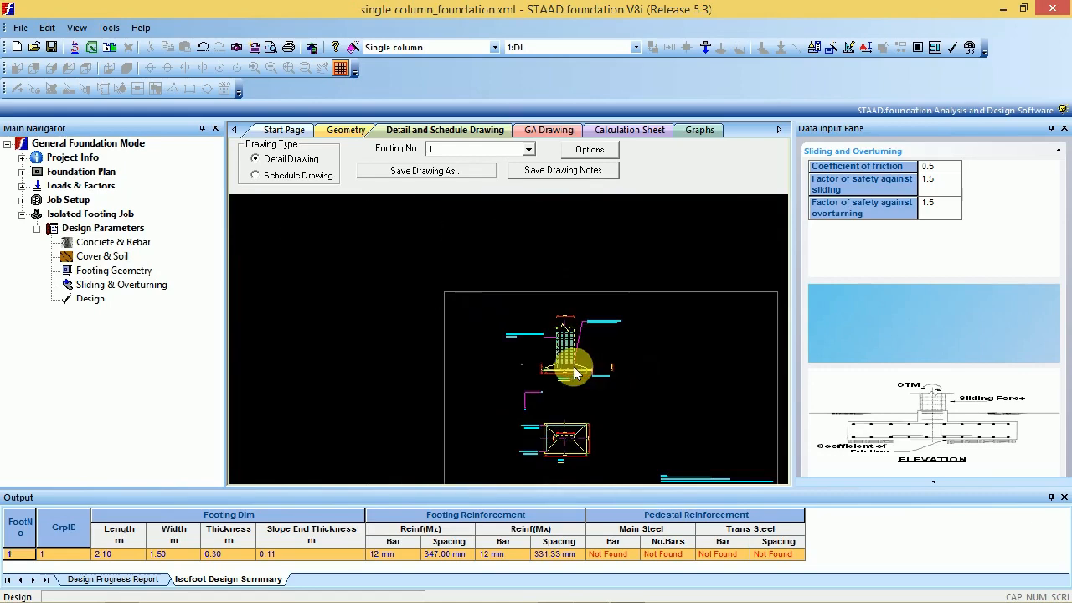
scroll(572, 444, "up", 3)
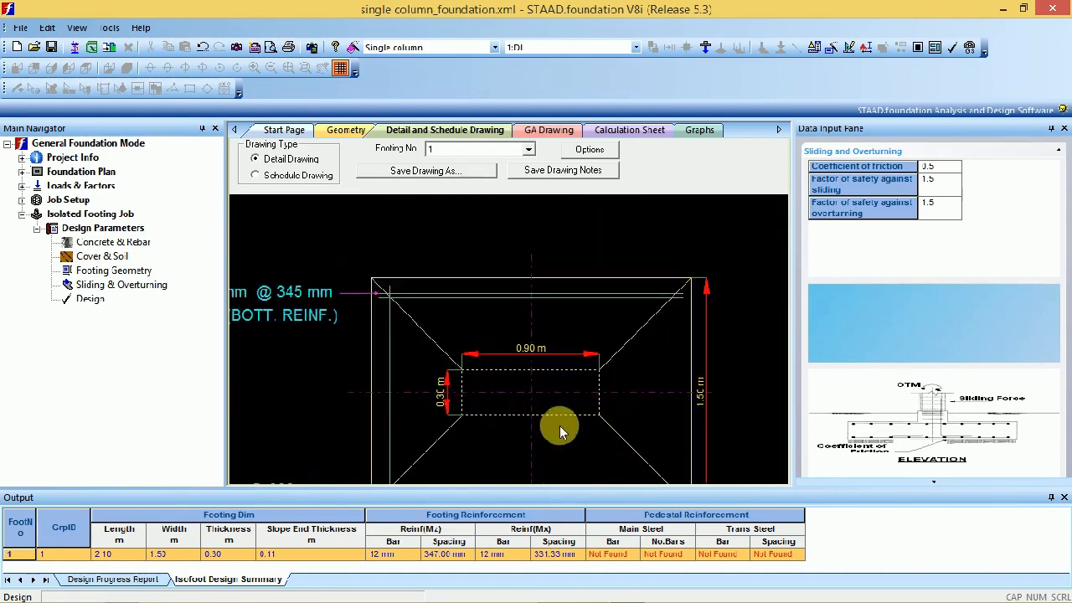
scroll(526, 384, "up", 1)
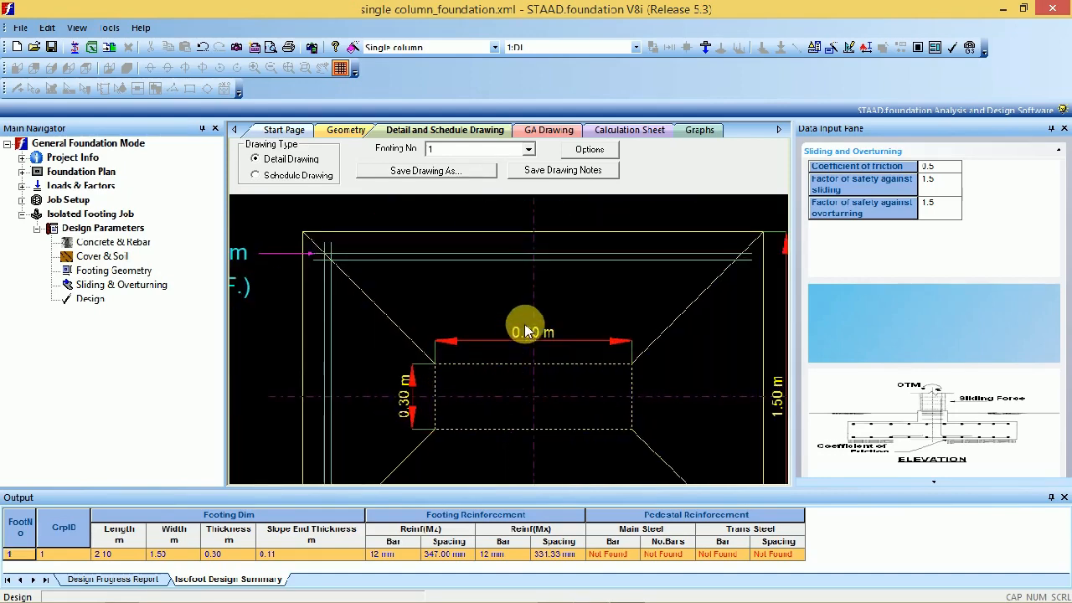
scroll(519, 297, "down", 3)
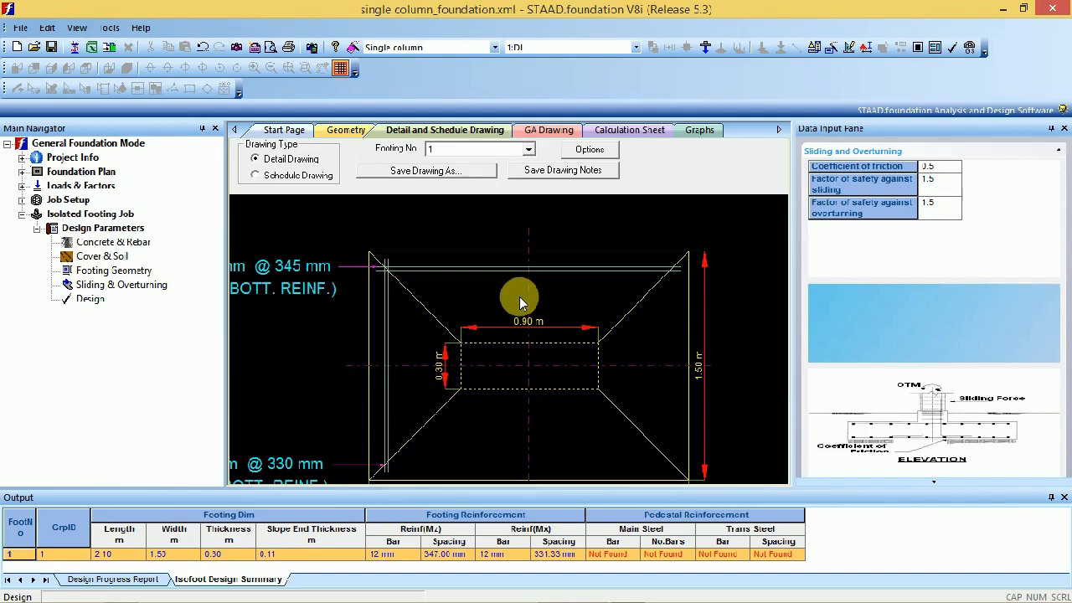
scroll(511, 294, "up", 3)
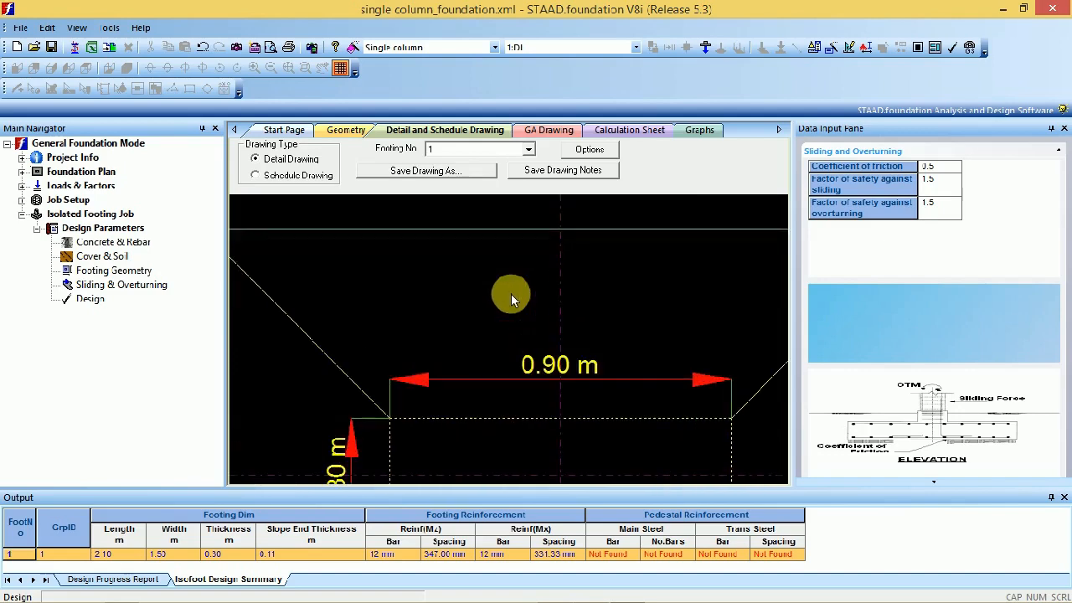
scroll(511, 294, "down", 3)
scroll(512, 299, "down", 4)
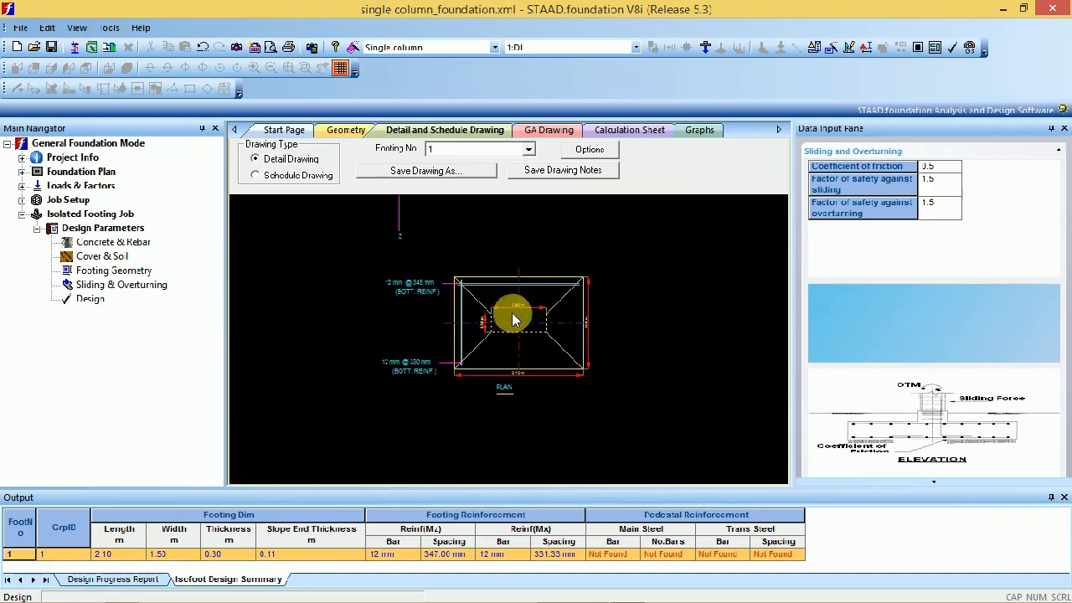
Read the column reinforcement and dowel notes above the title block of the detail drawing
scroll(725, 410, "up", 5)
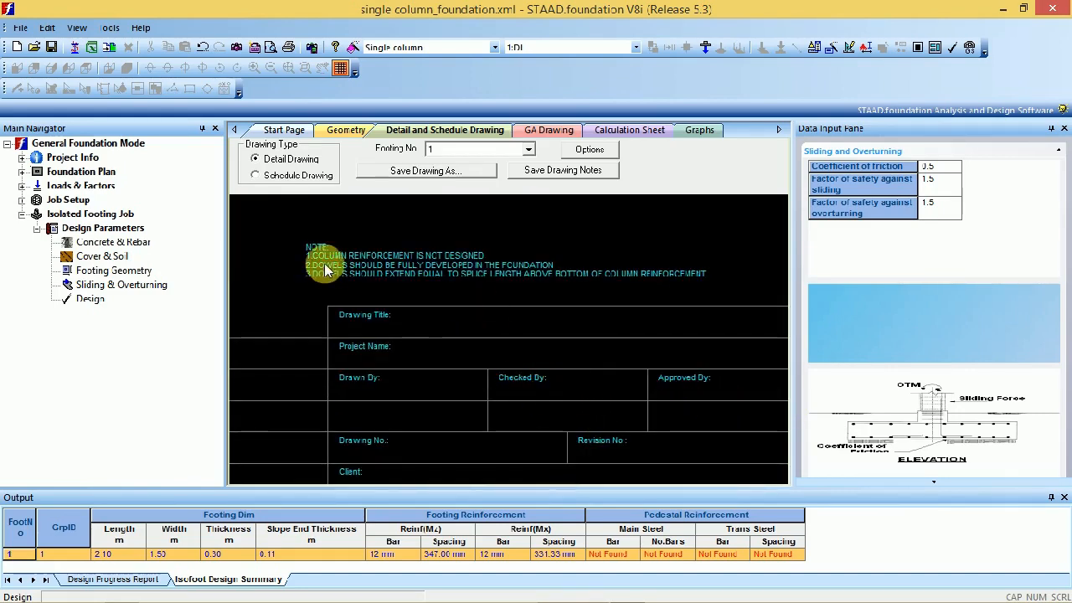
scroll(325, 263, "up", 1)
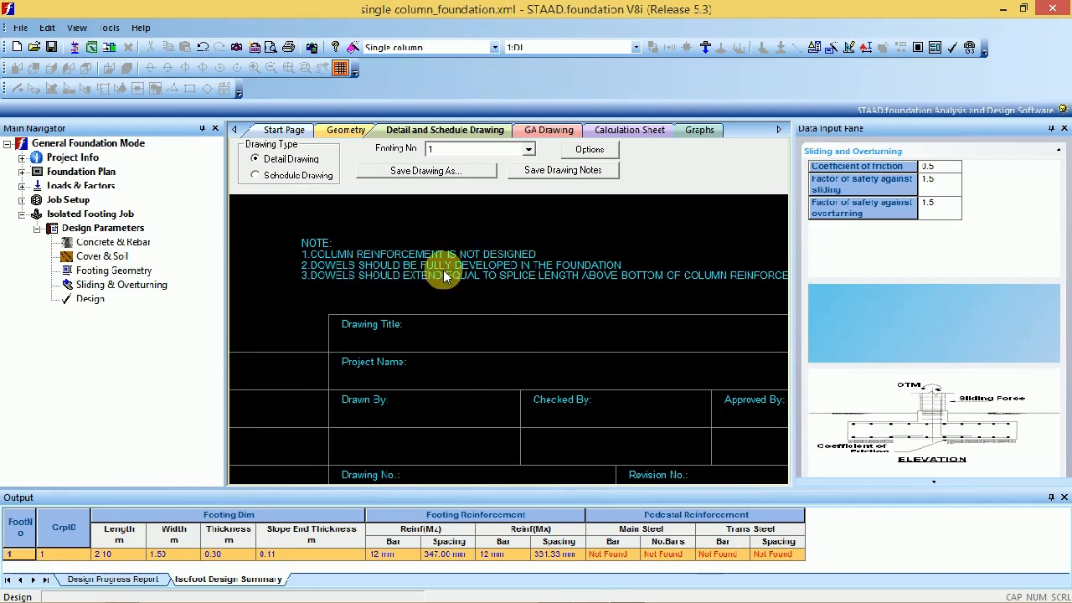
scroll(460, 268, "down", 2)
scroll(564, 325, "up", 2)
scroll(520, 365, "down", 2)
scroll(368, 383, "up", 2)
scroll(372, 280, "down", 1)
left_click(507, 342)
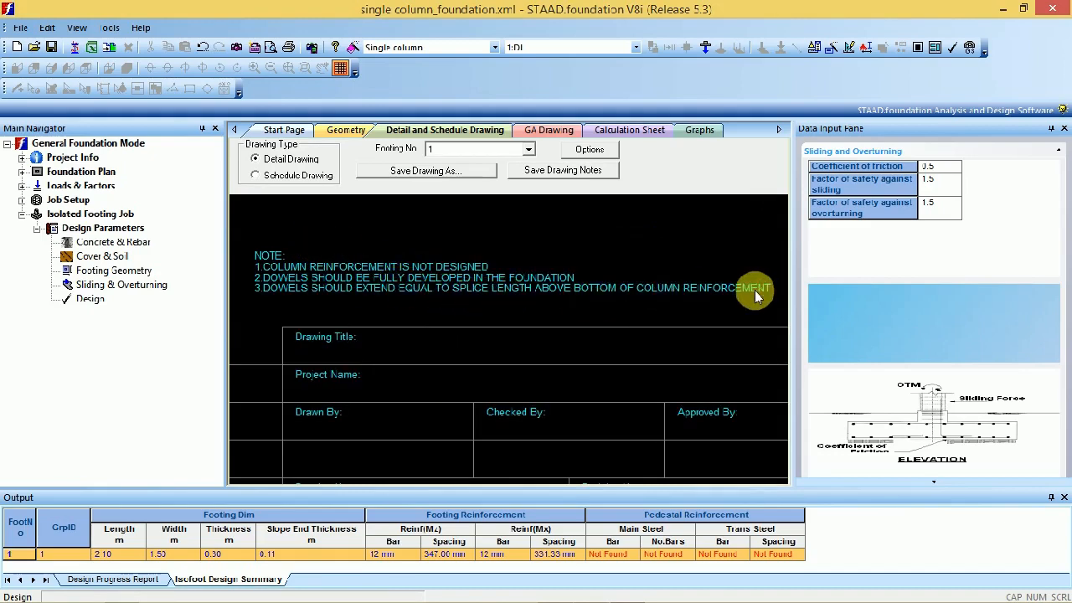
Return to the detail drawing's elevation and review the whole column and footing with its dowel and pedestal annotations
scroll(755, 289, "down", 3)
scroll(633, 269, "up", 3)
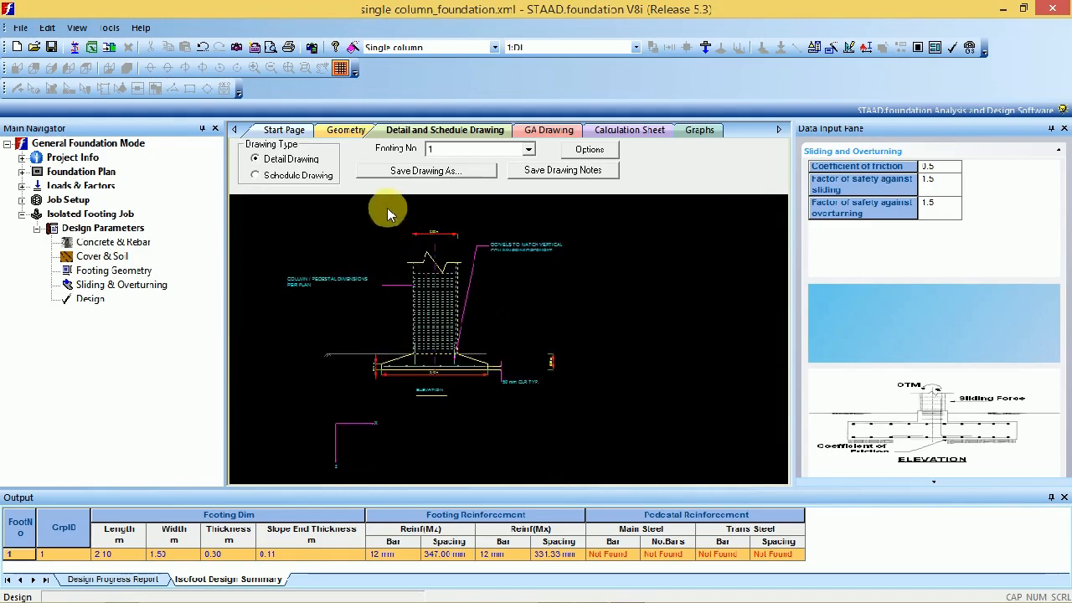
scroll(515, 203, "up", 4)
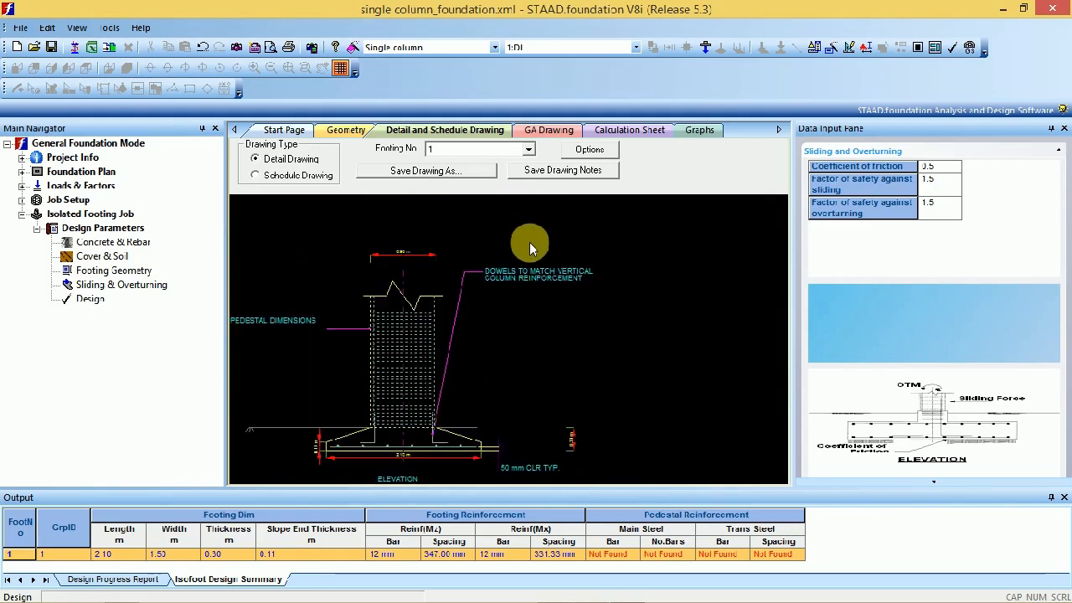
scroll(528, 245, "down", 1)
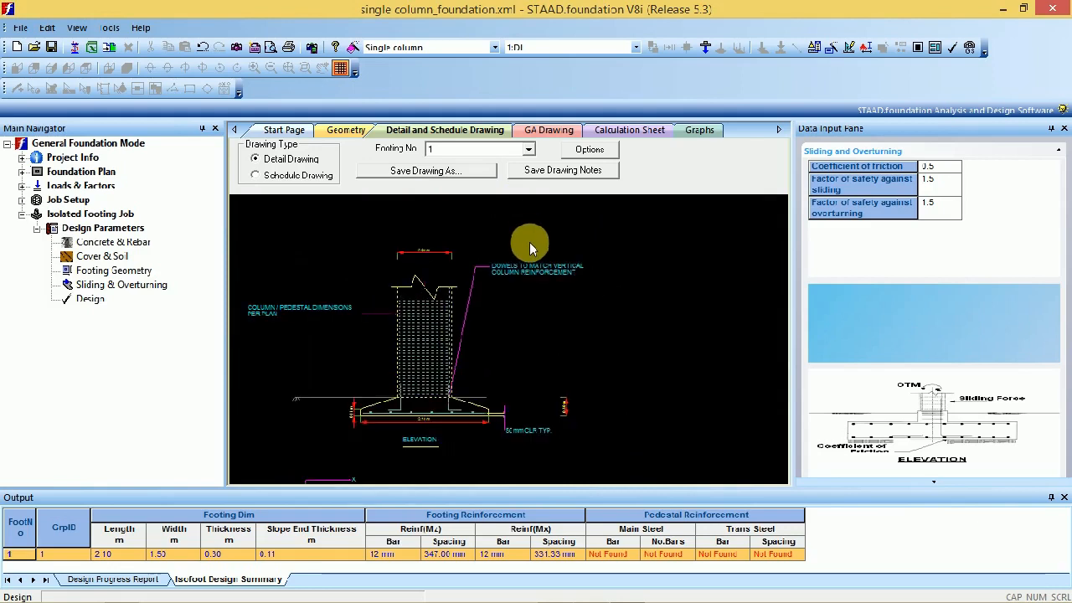
Switch the drawing type to Schedule Drawing and examine the pedestal and its dimension labels in the footing elevation
left_click(289, 175)
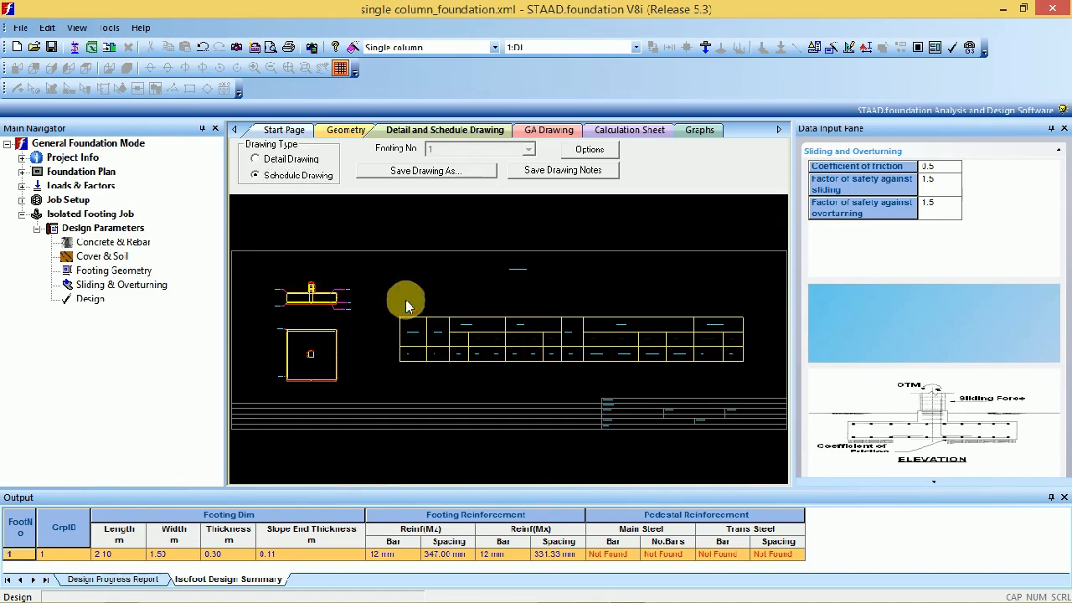
scroll(405, 302, "up", 4)
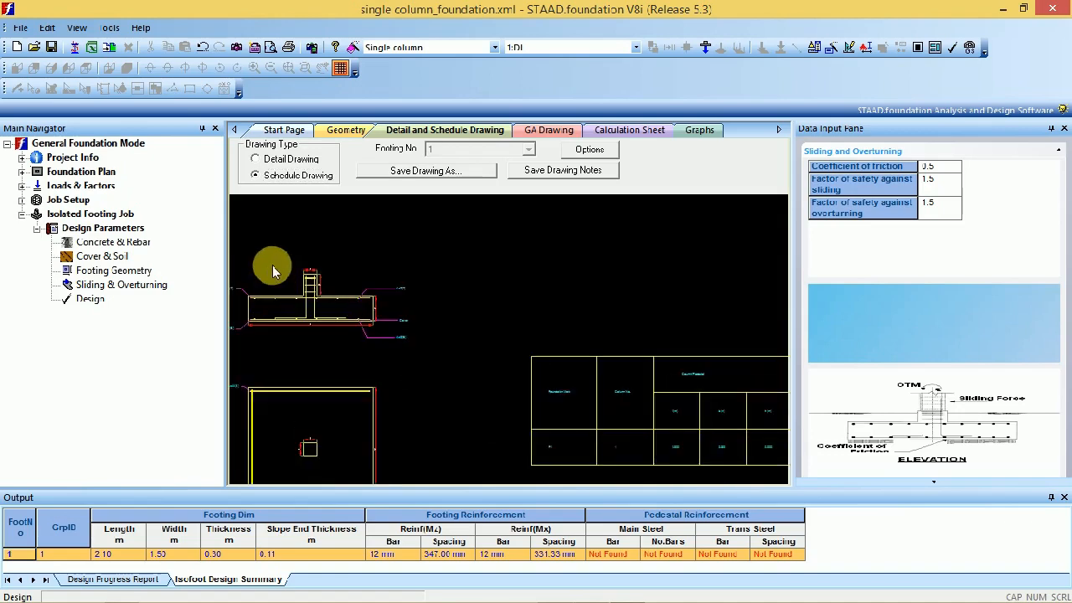
scroll(300, 291, "up", 4)
scroll(465, 347, "down", 2)
scroll(449, 330, "up", 4)
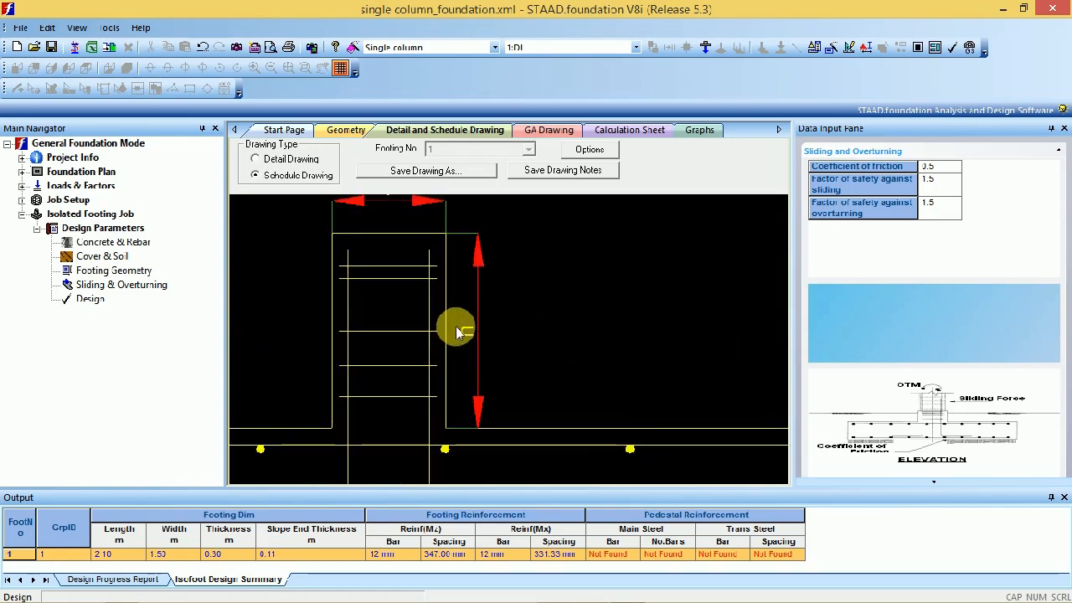
scroll(456, 327, "down", 5)
scroll(577, 330, "up", 4)
scroll(564, 328, "down", 2)
scroll(563, 405, "up", 2)
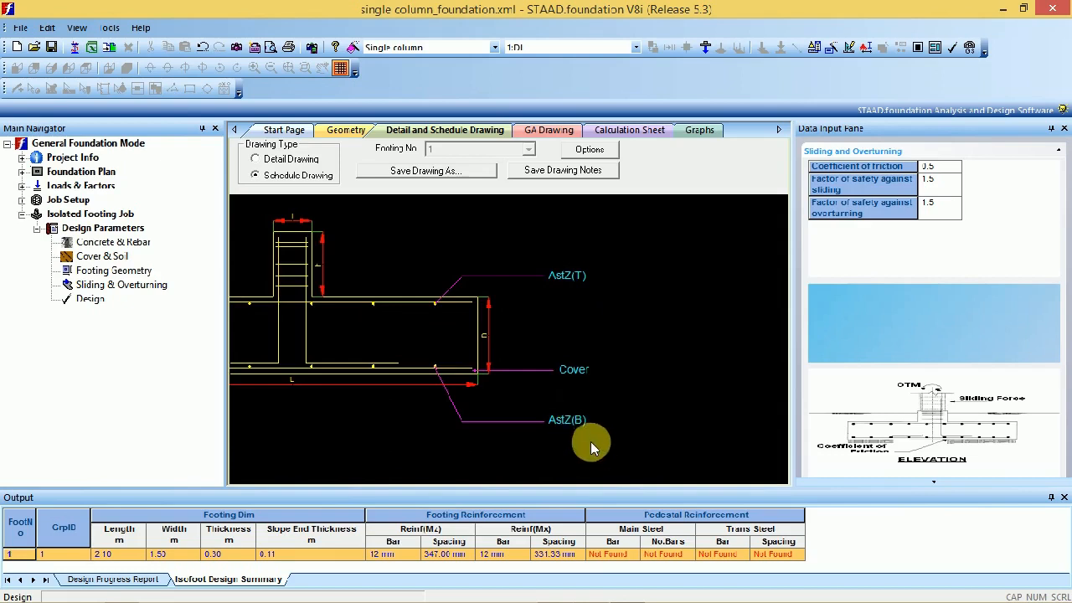
Inspect the AstZ and AstX top and bottom reinforcement labels and the cover label on the schedule drawing's elevation
scroll(590, 441, "up", 3)
scroll(572, 356, "down", 2)
scroll(346, 336, "up", 1)
scroll(533, 334, "up", 2)
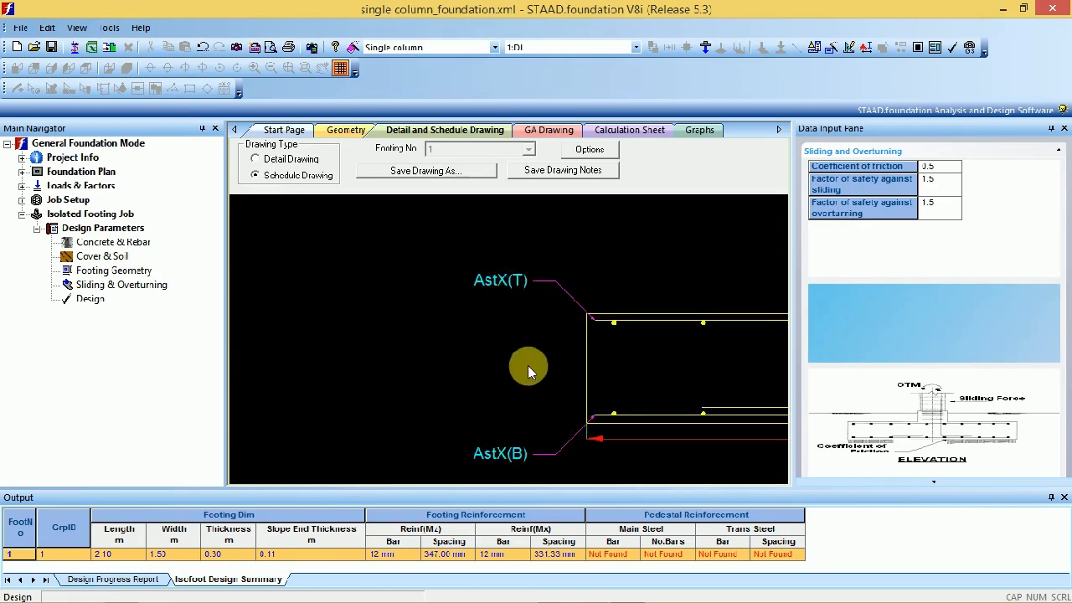
scroll(525, 366, "up", 1)
scroll(498, 336, "down", 2)
scroll(503, 407, "up", 2)
scroll(462, 376, "down", 4)
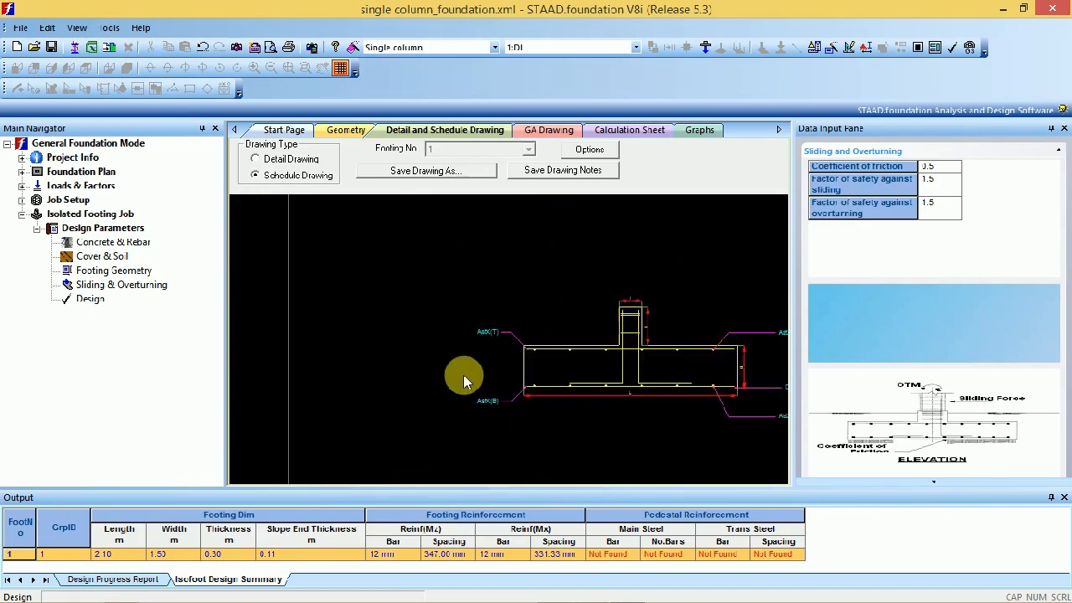
Examine the schedule drawing's footing plan, including the bottom reinforcement labels and the column's l and b dimension labels
scroll(453, 385, "up", 1)
scroll(461, 408, "up", 2)
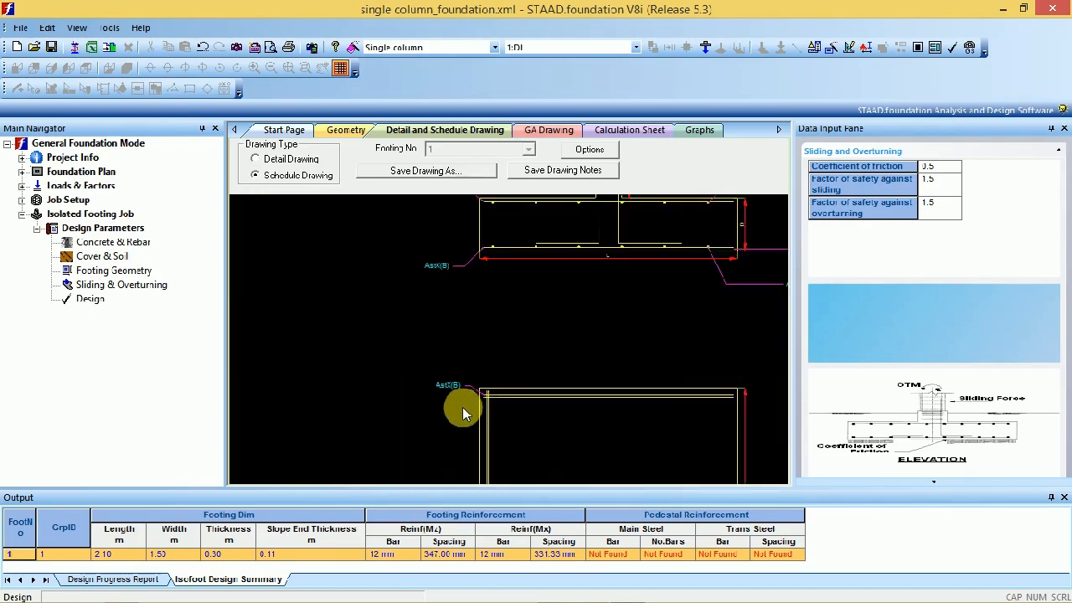
scroll(441, 374, "down", 3)
scroll(454, 461, "up", 5)
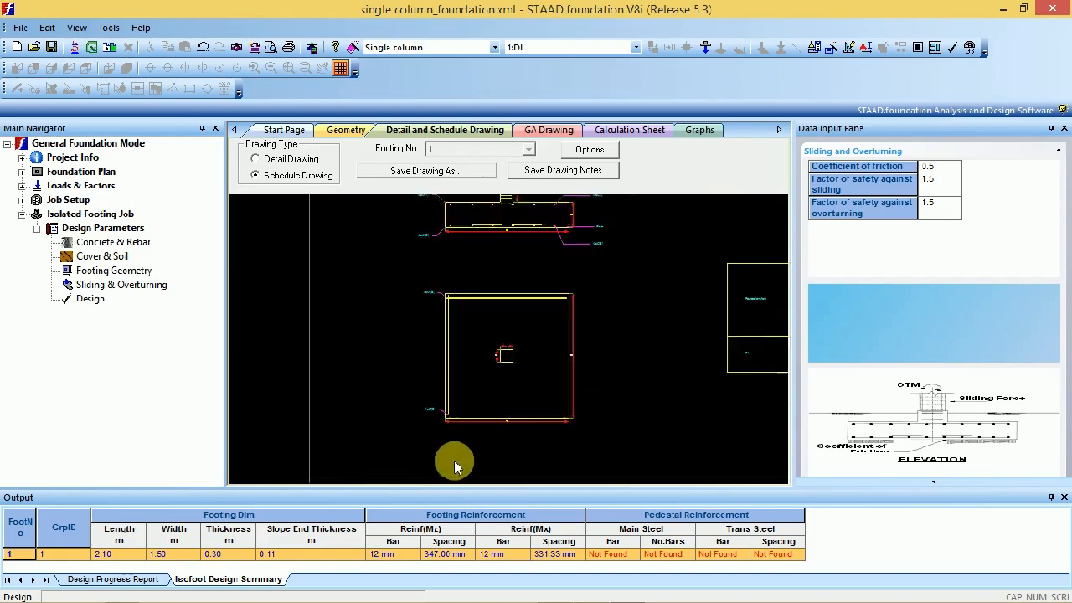
scroll(404, 373, "down", 5)
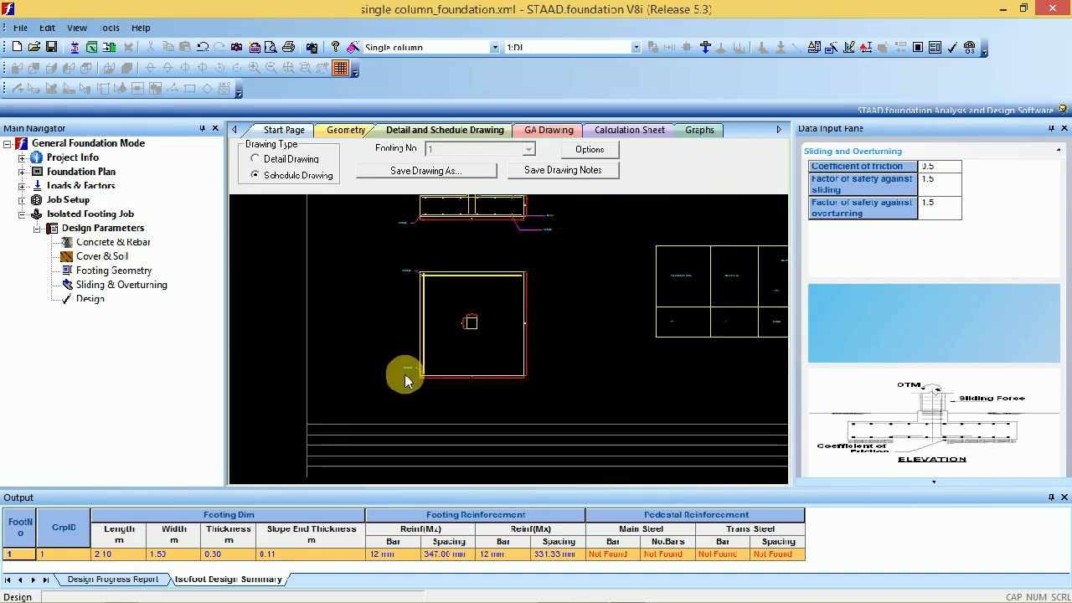
scroll(430, 352, "up", 3)
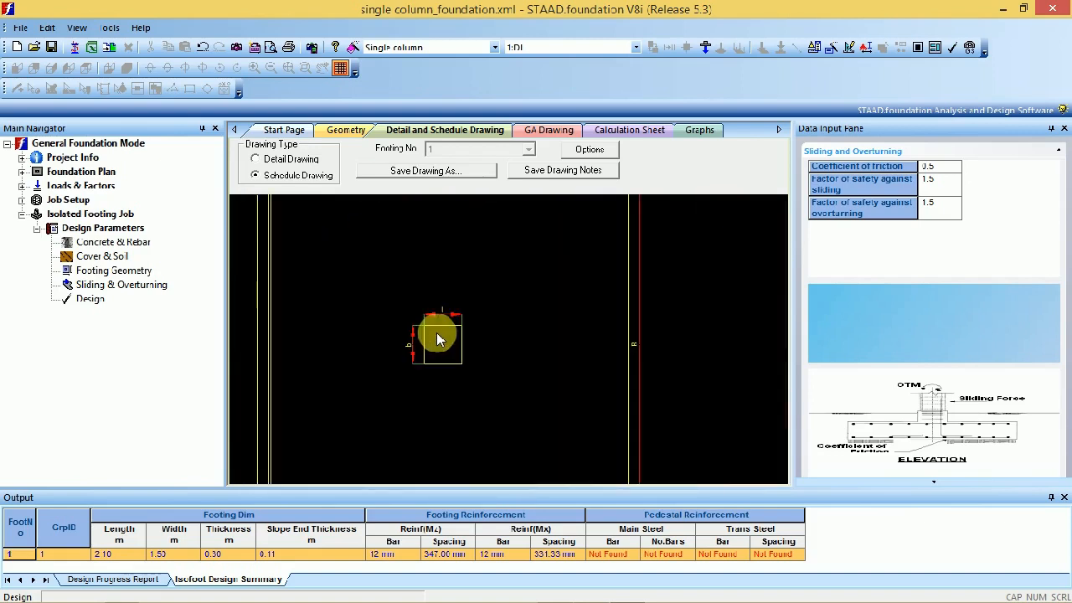
scroll(436, 332, "down", 4)
scroll(411, 359, "up", 3)
scroll(411, 335, "down", 4)
Examine the schedule table's Foundation Mark, Column No. and Column/Pedestal l, b and h columns
scroll(549, 350, "up", 2)
scroll(491, 338, "up", 2)
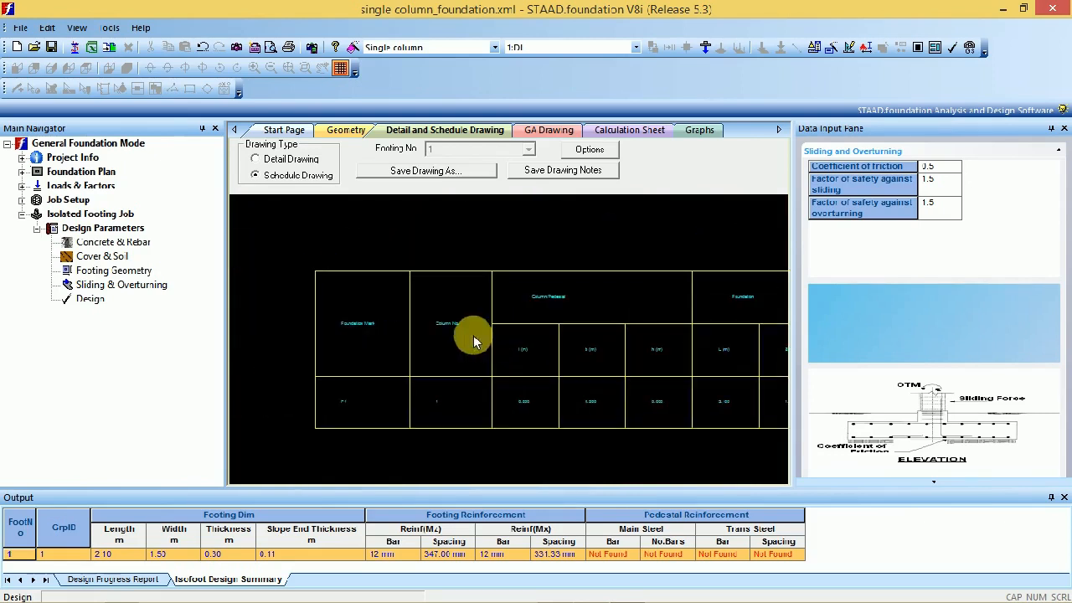
scroll(421, 349, "up", 2)
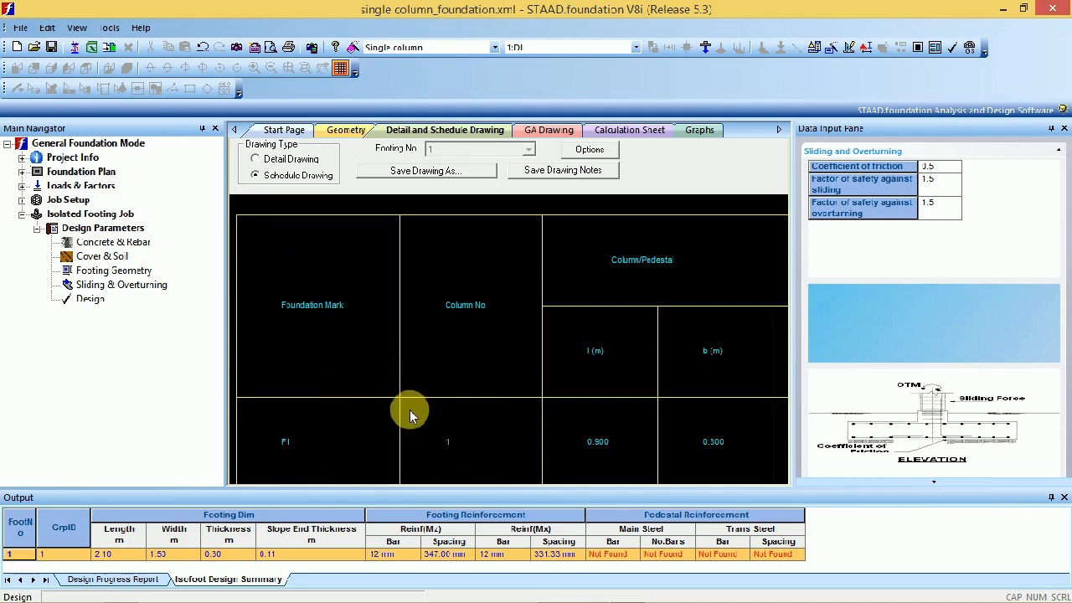
scroll(385, 376, "down", 2)
scroll(548, 412, "up", 2)
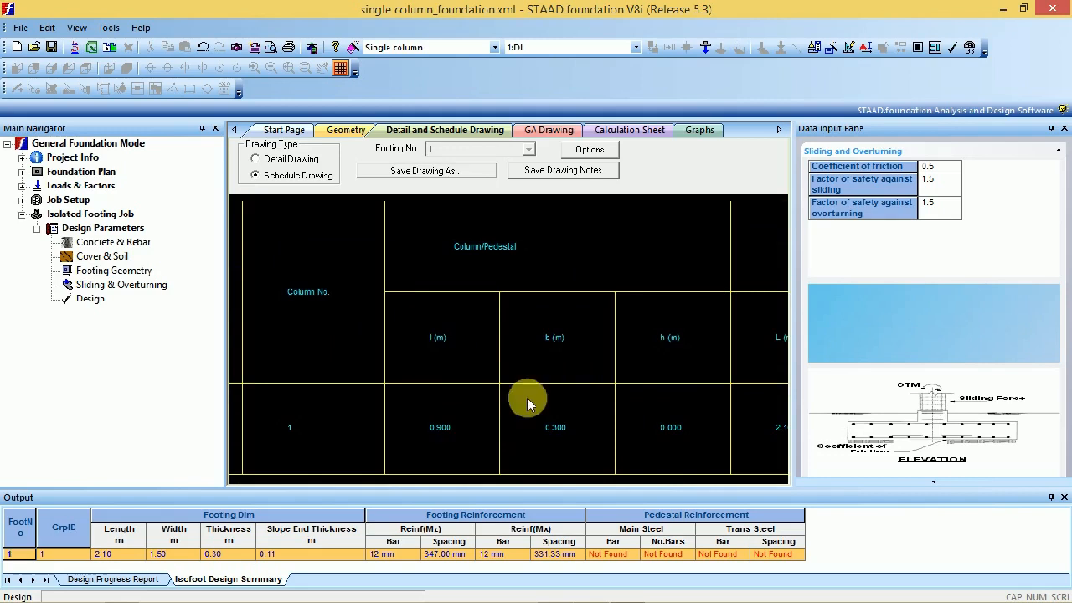
scroll(633, 425, "down", 3)
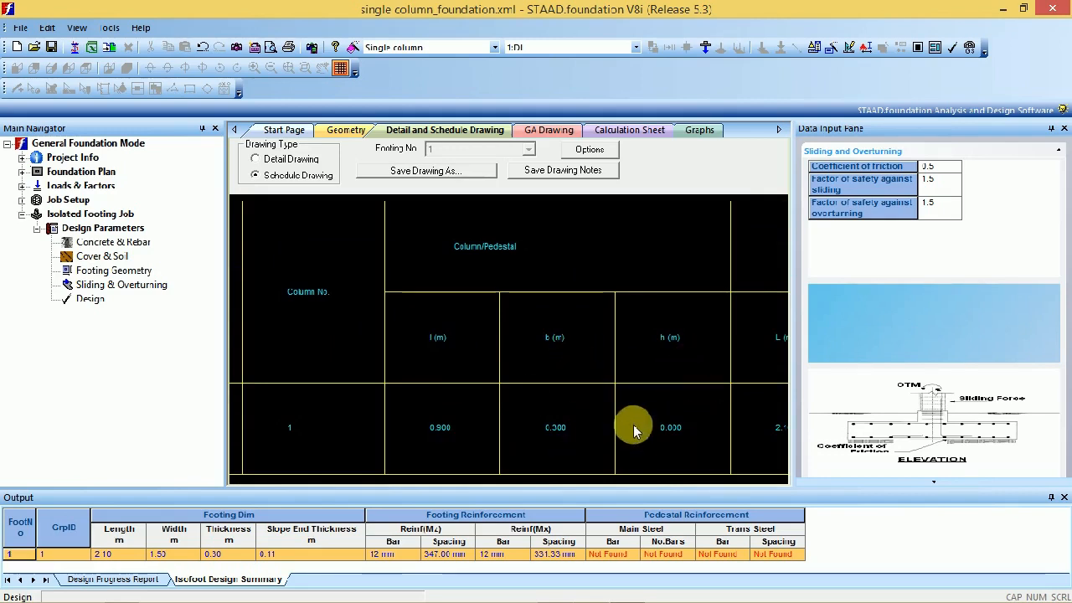
scroll(771, 423, "up", 4)
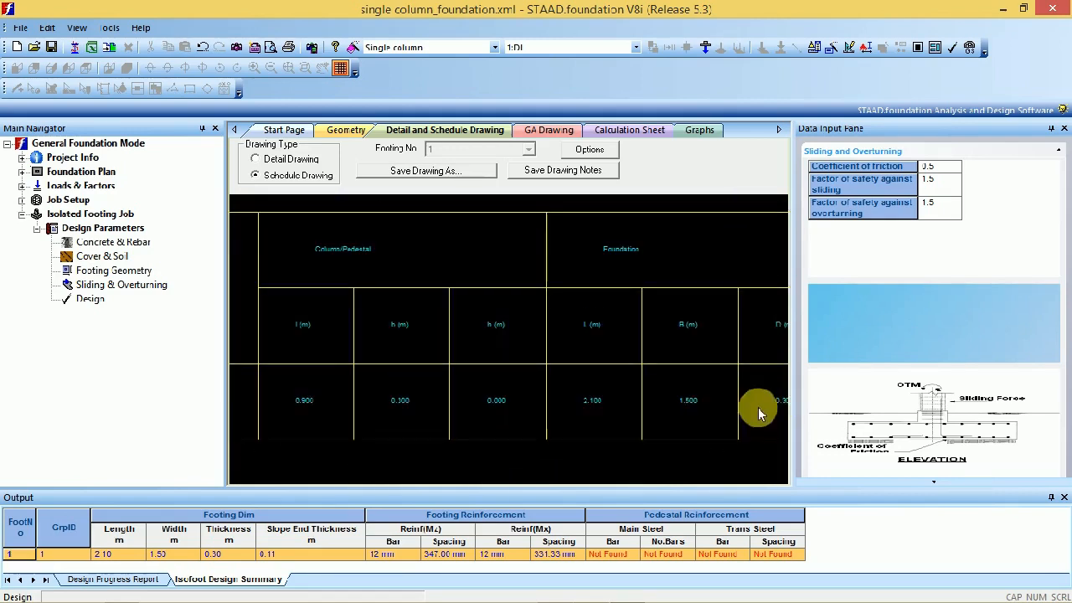
Inspect the Foundation L, B and D columns and the Cover column of the schedule table
scroll(515, 409, "down", 3)
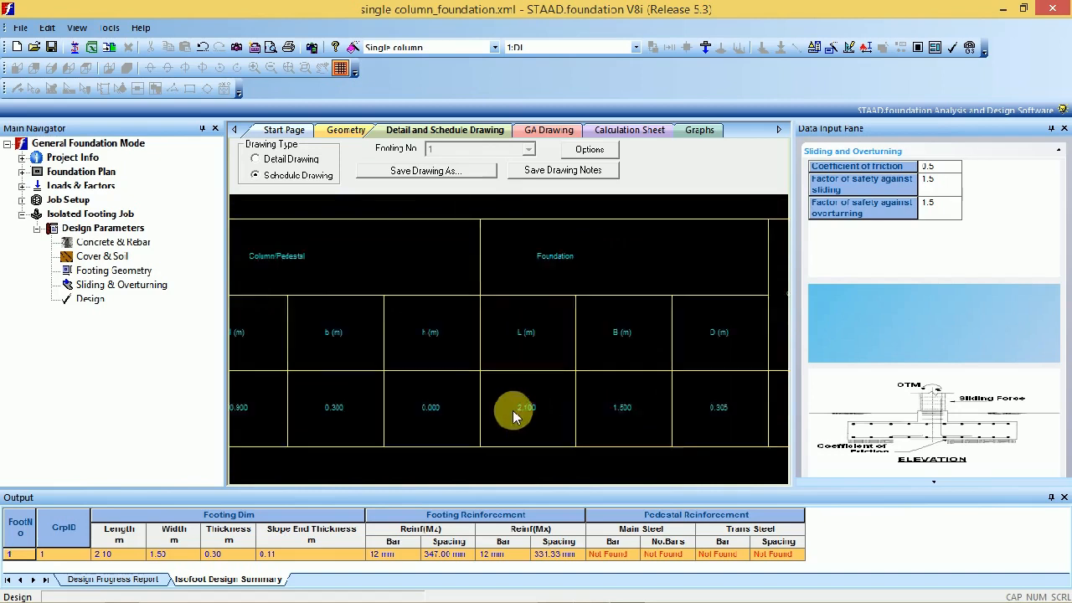
scroll(603, 377, "up", 4)
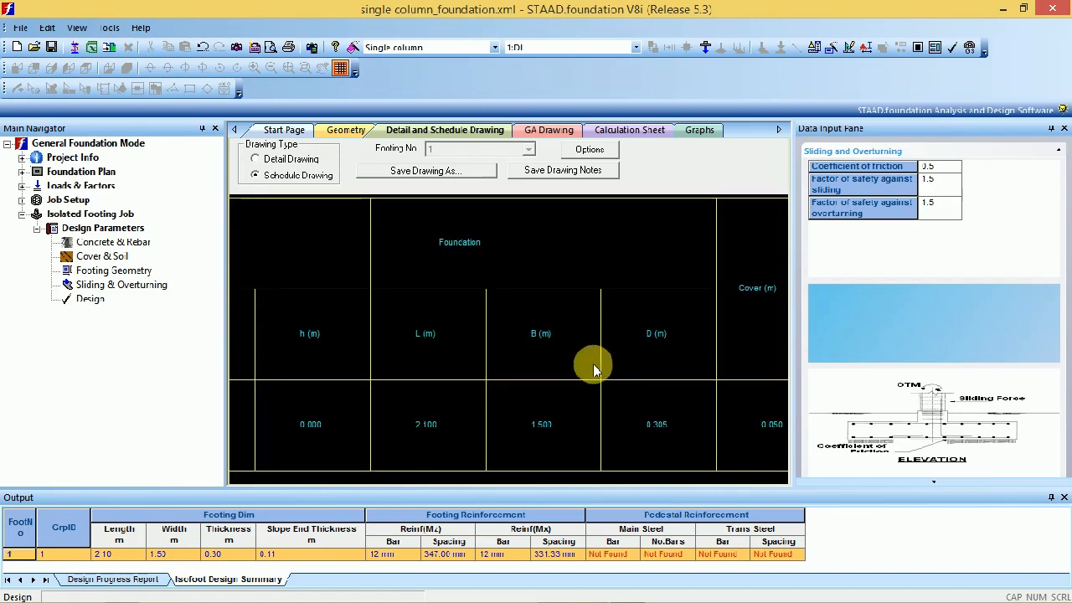
scroll(557, 434, "down", 3)
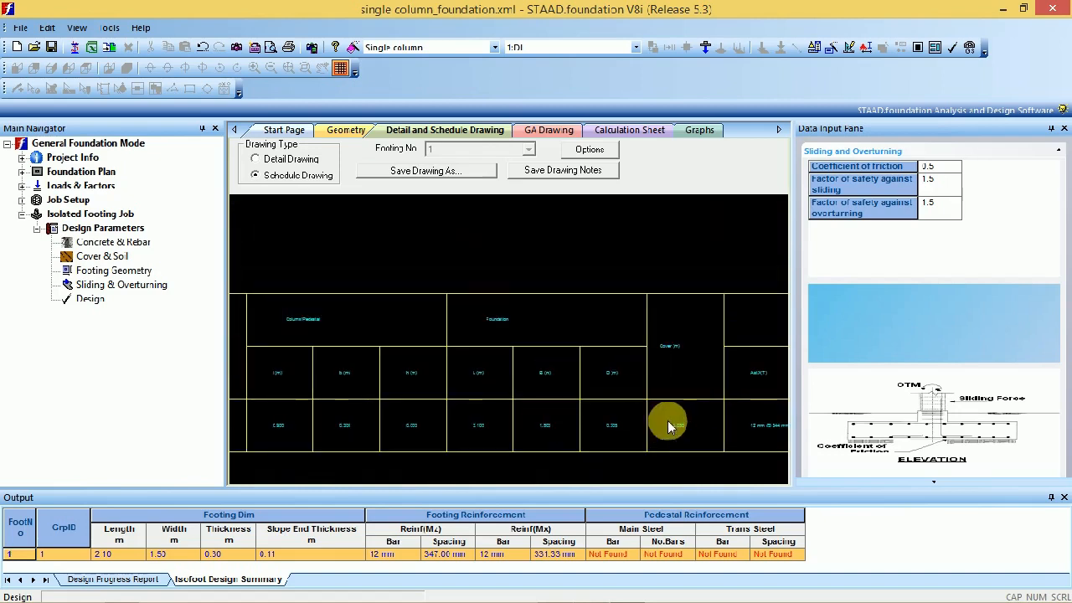
scroll(670, 417, "up", 3)
scroll(588, 442, "down", 3)
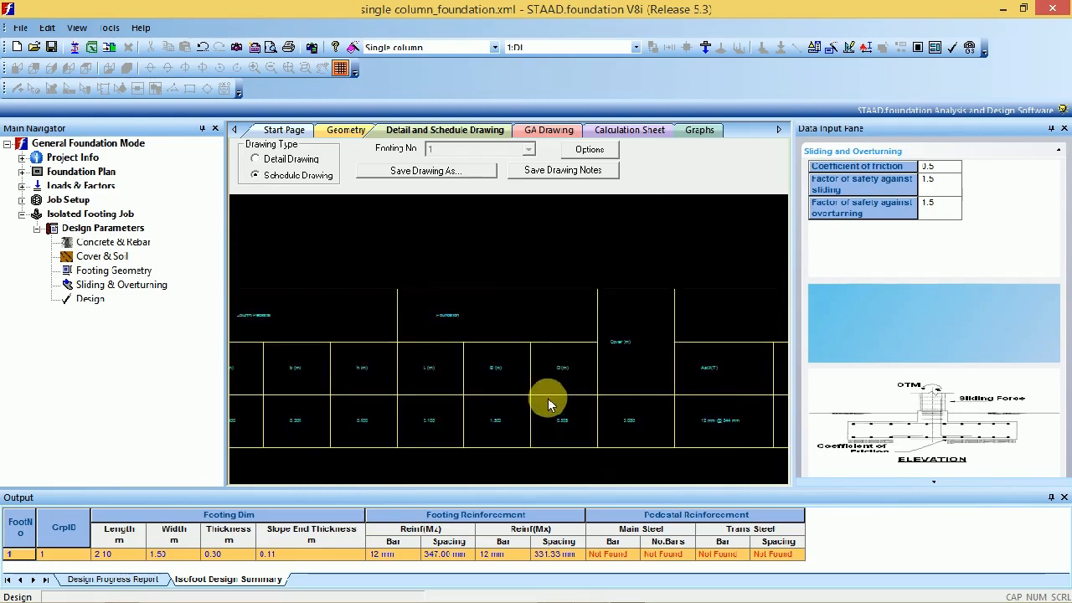
scroll(641, 412, "up", 4)
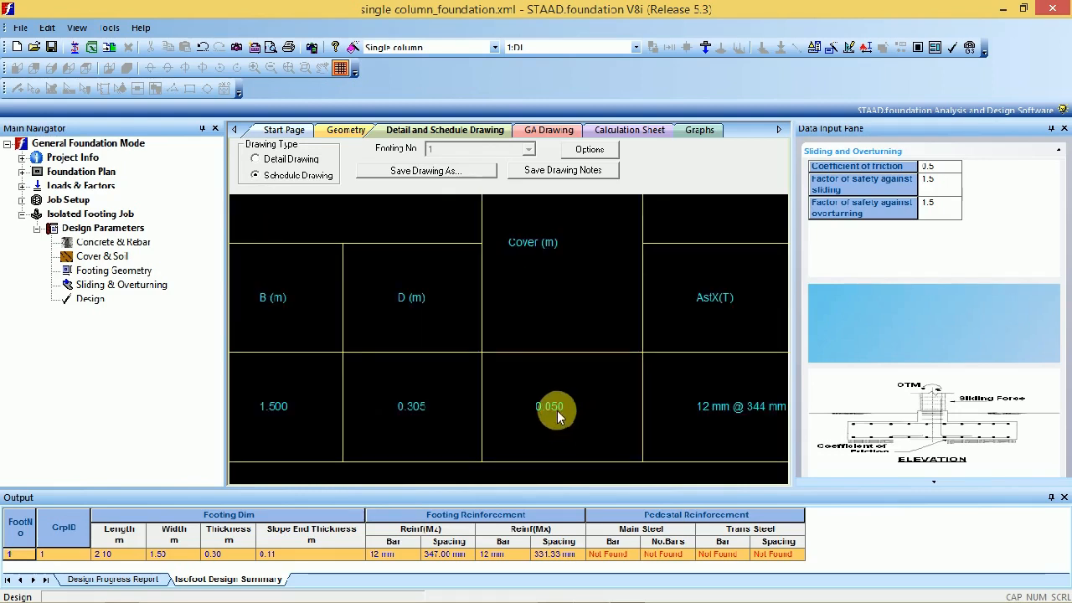
scroll(555, 412, "down", 4)
Review the schedule table's AstX and AstZ top and bottom reinforcement columns and its pedestal main reinforcement and stirrups columns
scroll(662, 393, "up", 5)
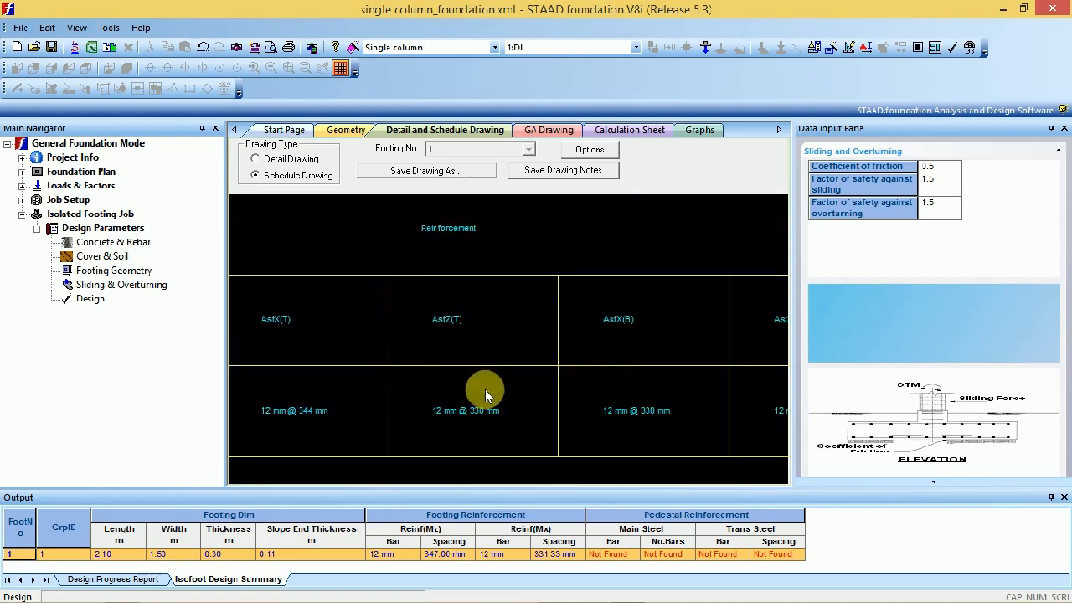
scroll(575, 363, "down", 3)
scroll(674, 362, "down", 1)
scroll(779, 359, "up", 4)
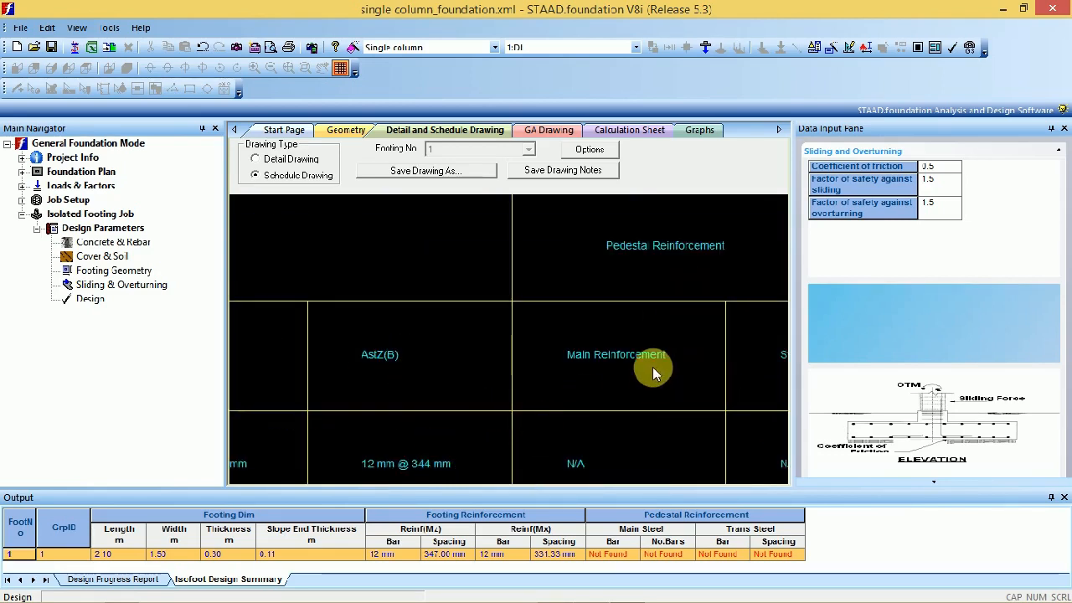
scroll(640, 445, "down", 5)
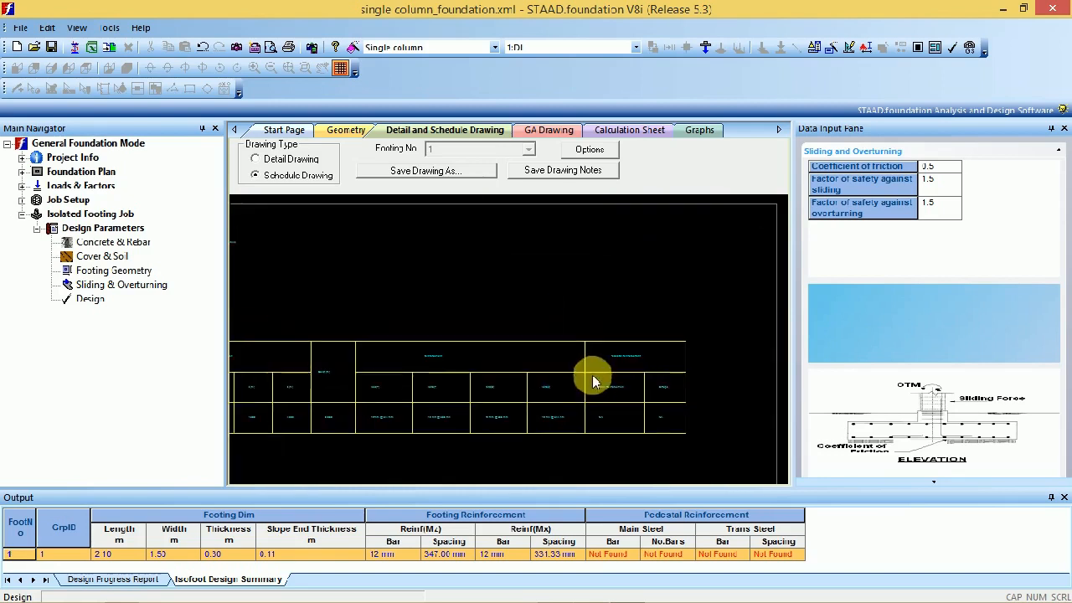
scroll(704, 429, "up", 3)
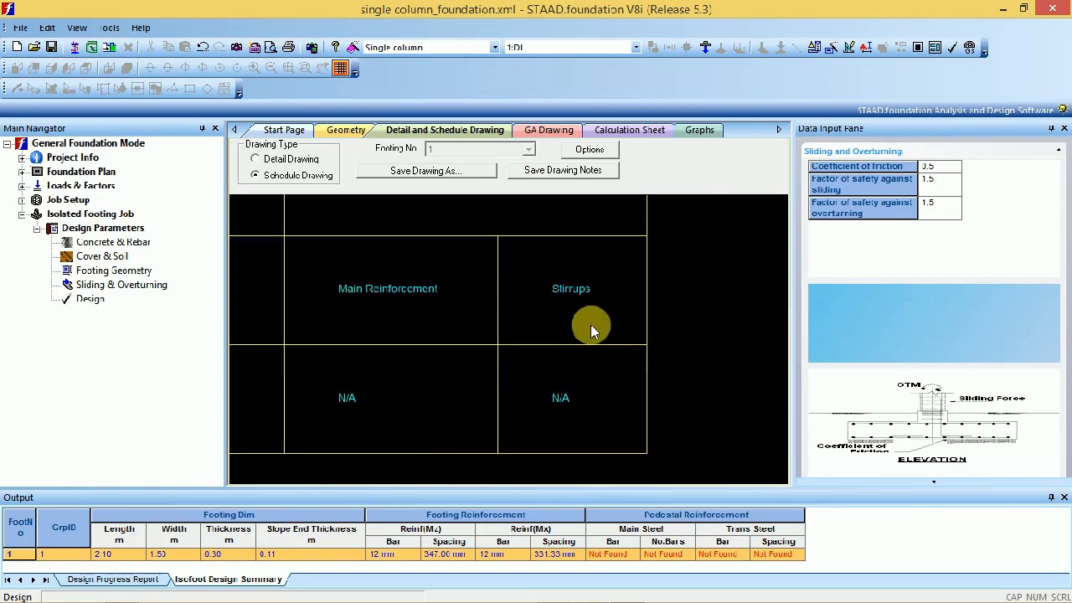
scroll(633, 381, "down", 5)
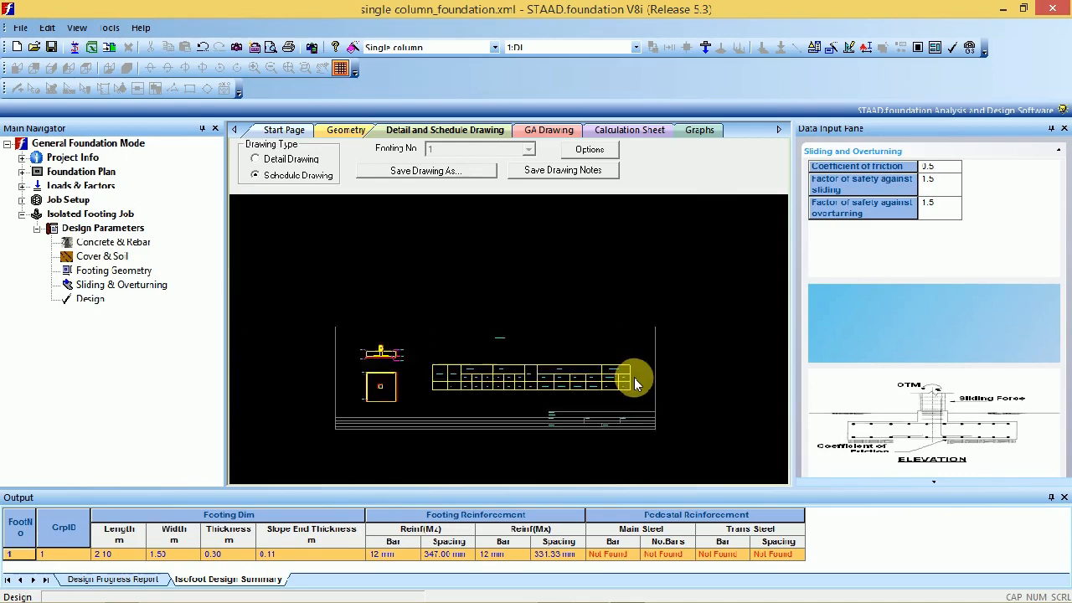
Open the GA drawing and examine the footing plan, its grid lines and the direction arrow
left_click(553, 131)
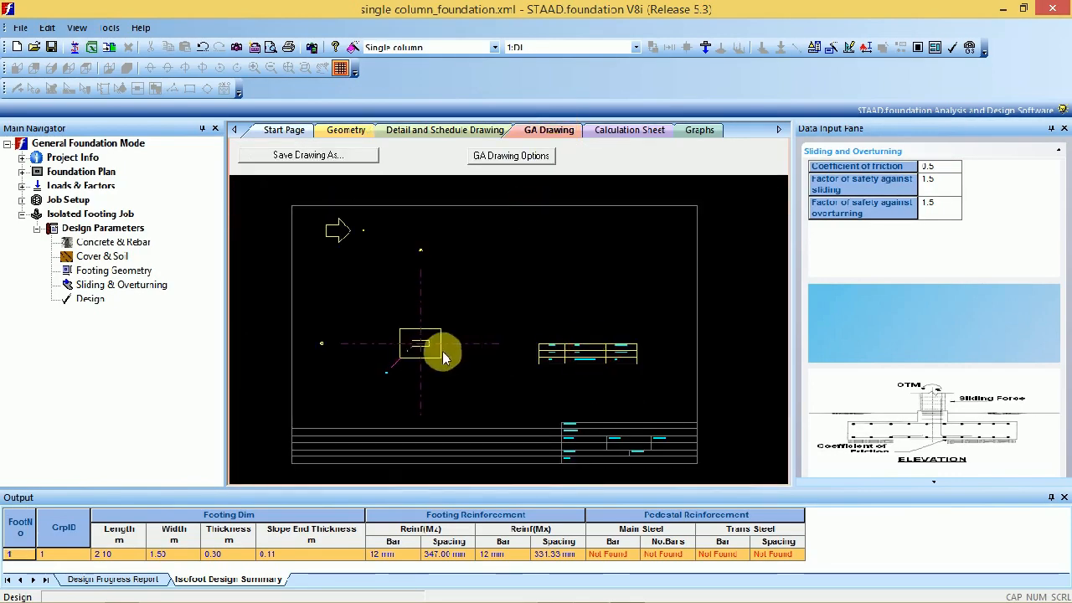
scroll(425, 345, "up", 5)
scroll(461, 368, "up", 2)
scroll(574, 313, "down", 5)
scroll(553, 309, "down", 3)
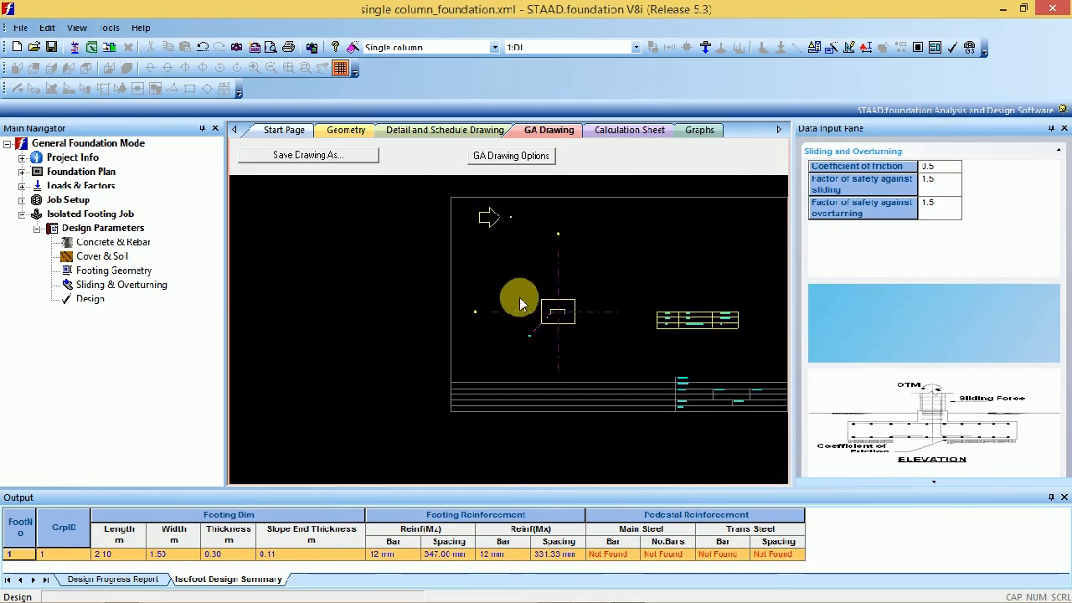
scroll(523, 205, "up", 5)
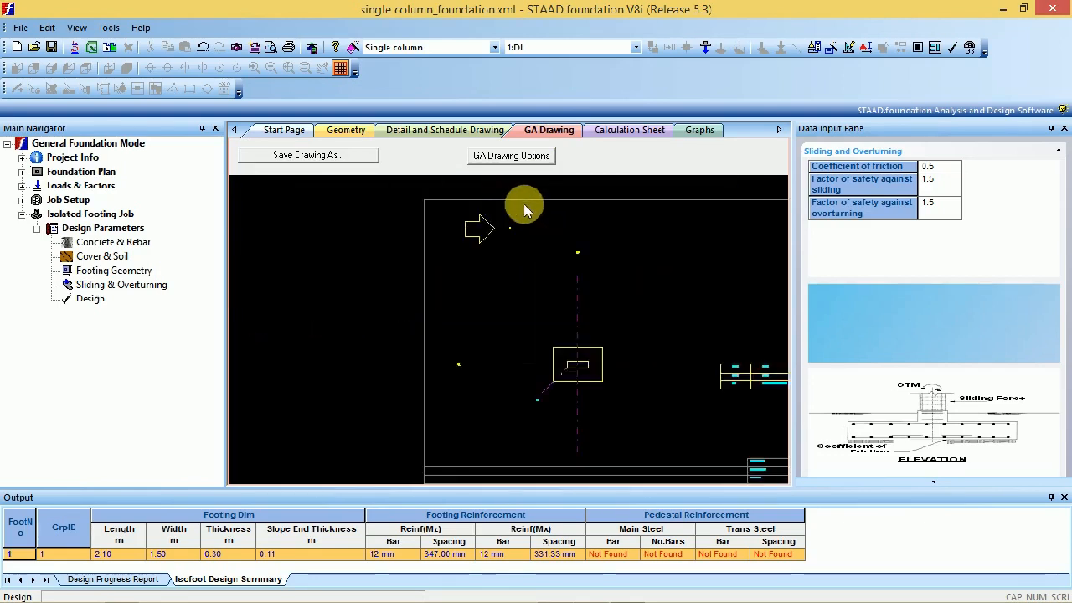
scroll(488, 261, "down", 5)
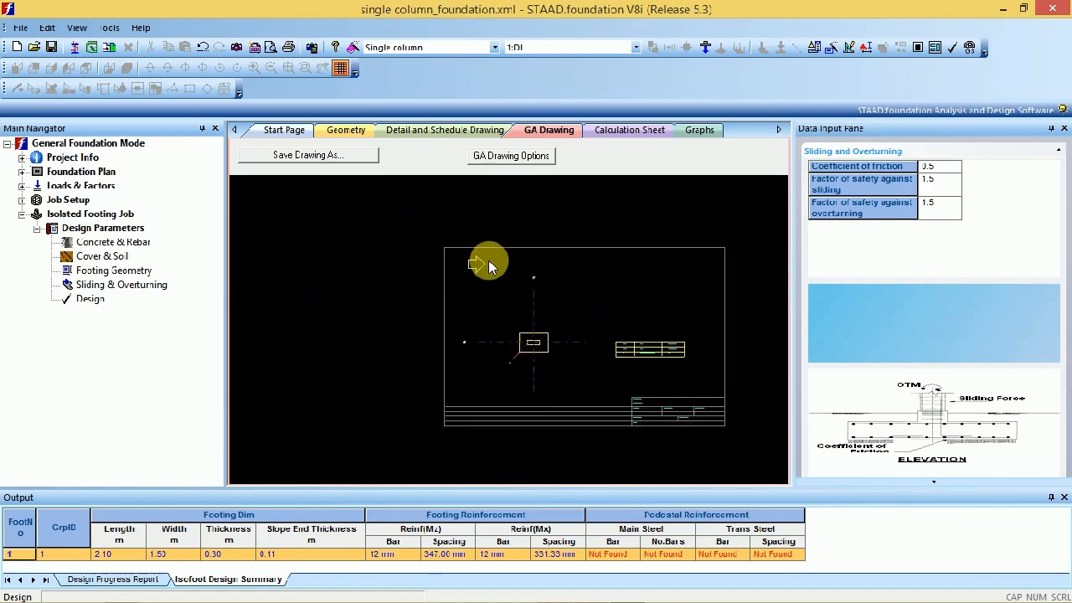
Inspect the MARK, SIZE and Column Nos. entries in the GA drawing's footing table
scroll(478, 311, "up", 6)
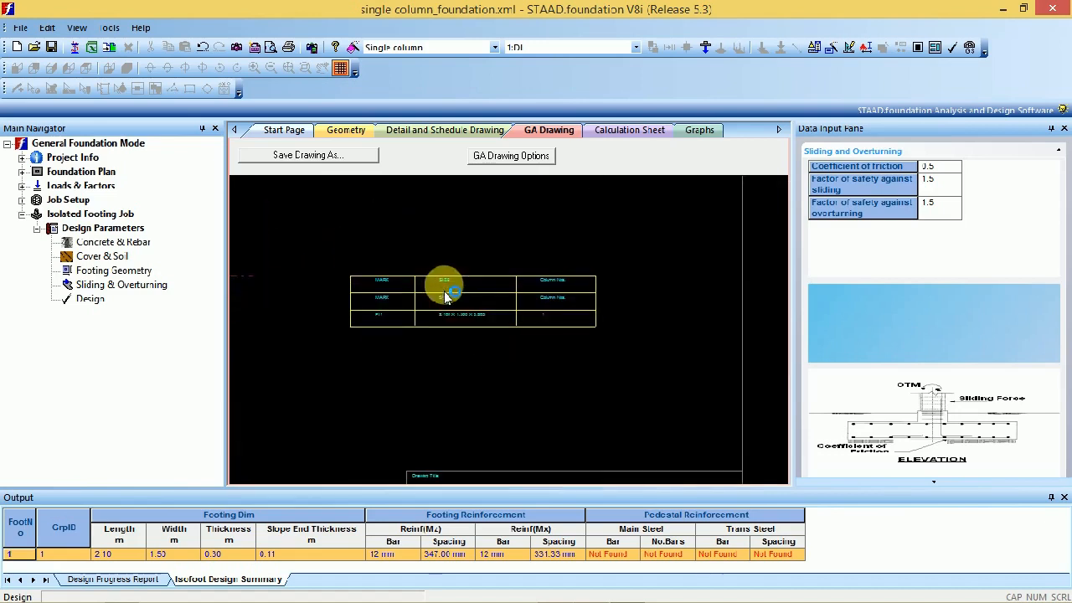
scroll(505, 295, "down", 3)
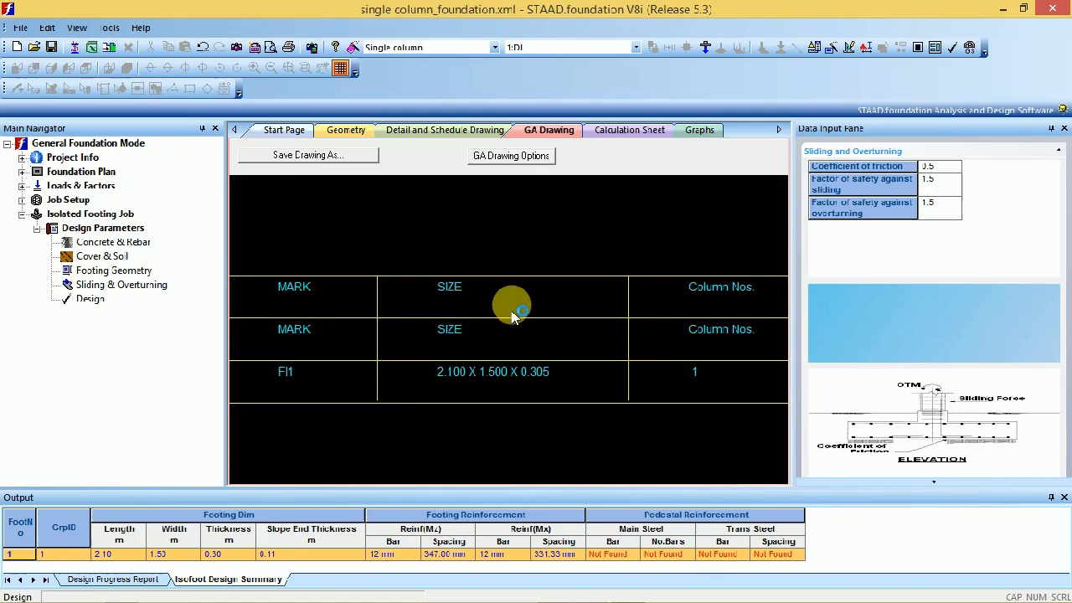
scroll(495, 355, "down", 1)
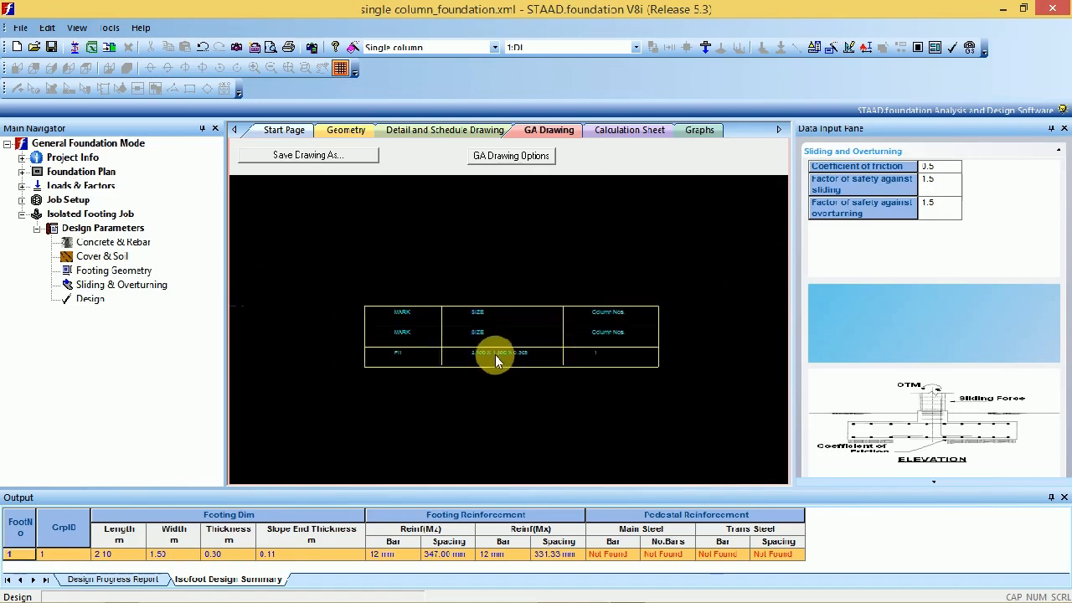
scroll(495, 355, "up", 3)
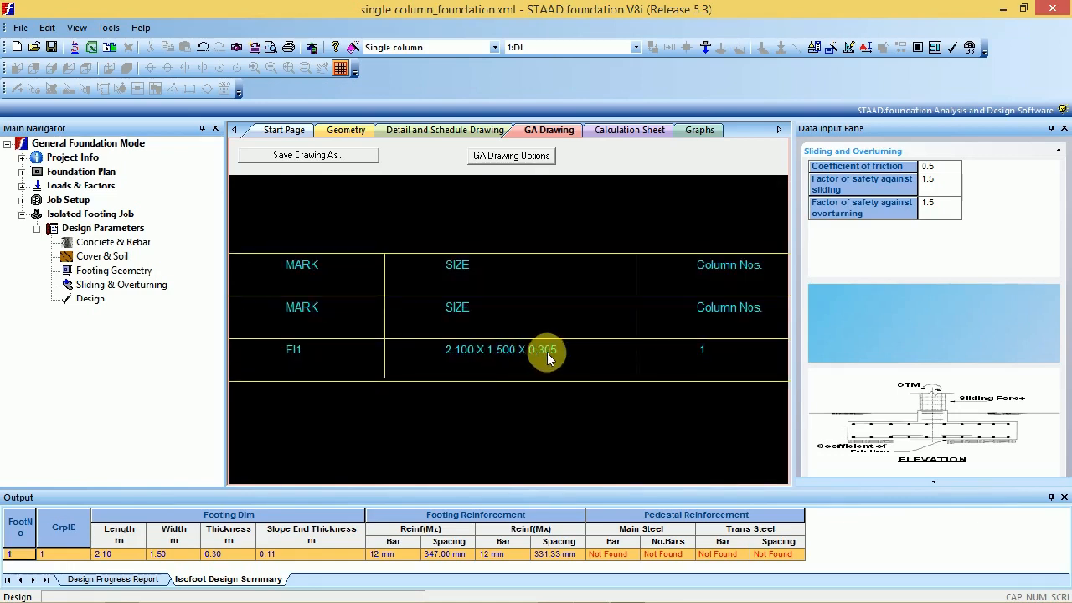
scroll(536, 355, "down", 1)
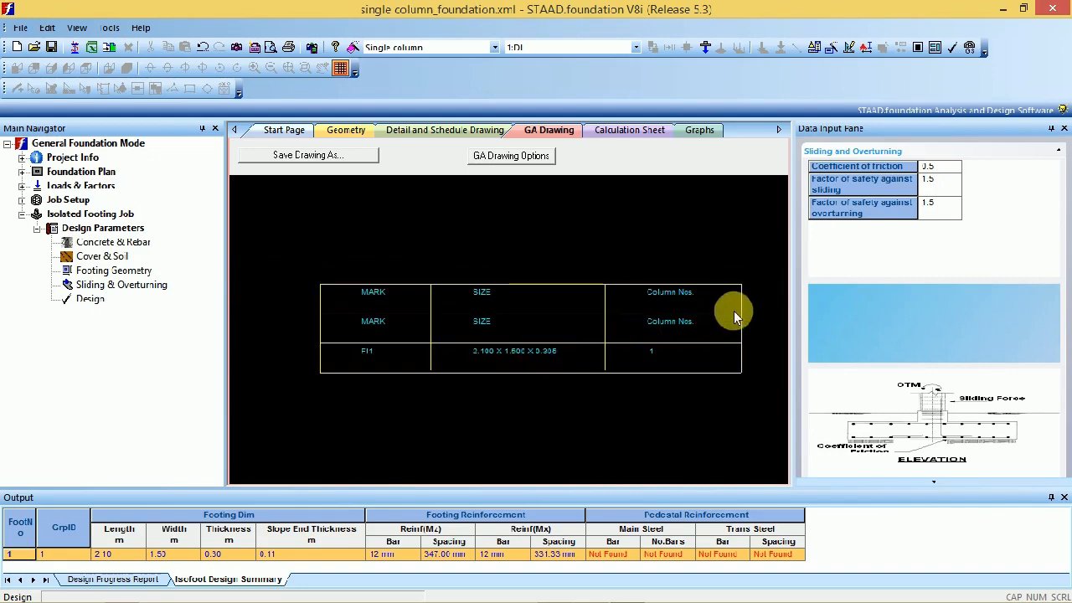
scroll(748, 321, "up", 1)
scroll(754, 325, "up", 1)
scroll(762, 324, "down", 4)
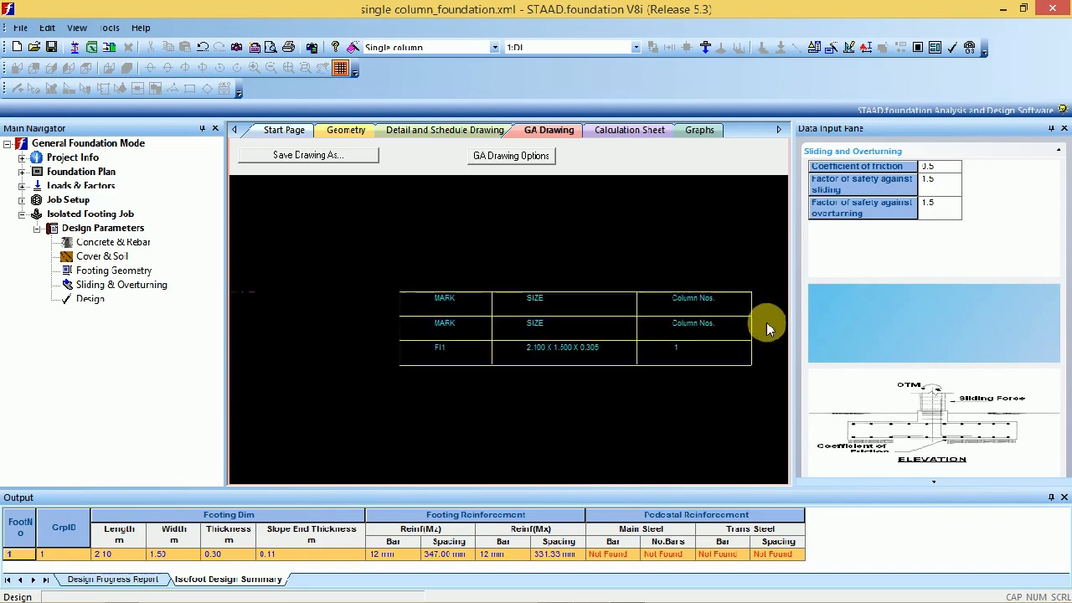
Return to the detail and schedule drawings, set the drawing type to Detail Drawing and view the base of the footing elevation
left_click(624, 130)
left_click(549, 132)
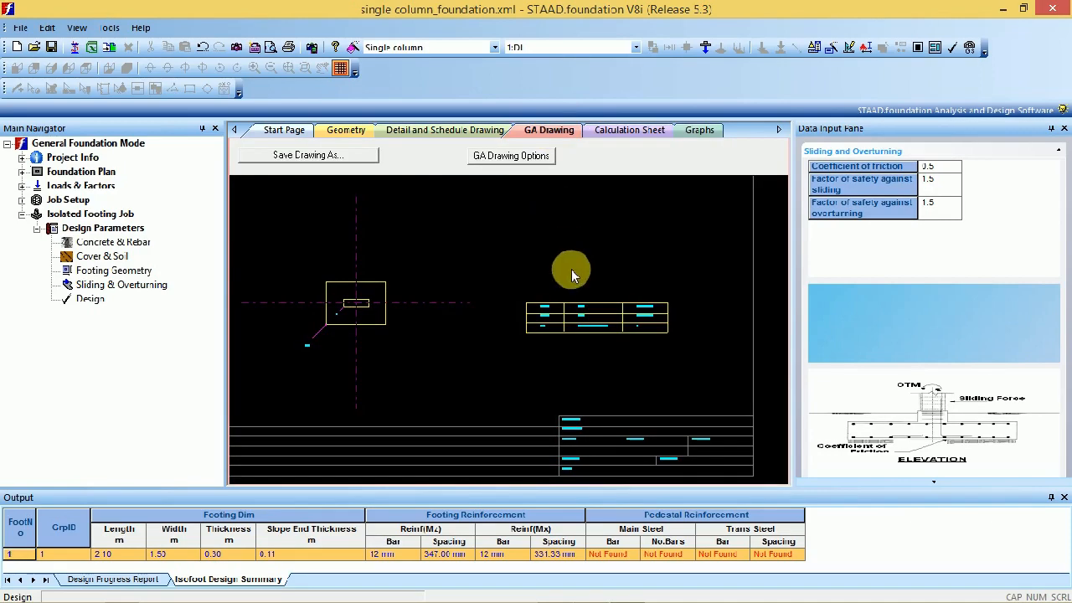
left_click(484, 134)
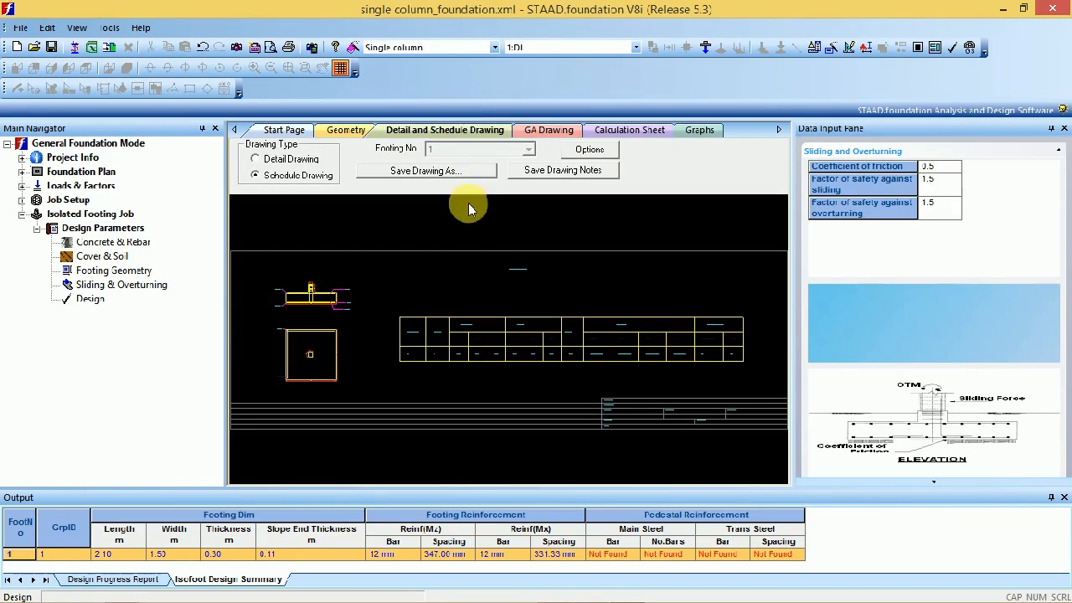
left_click(300, 163)
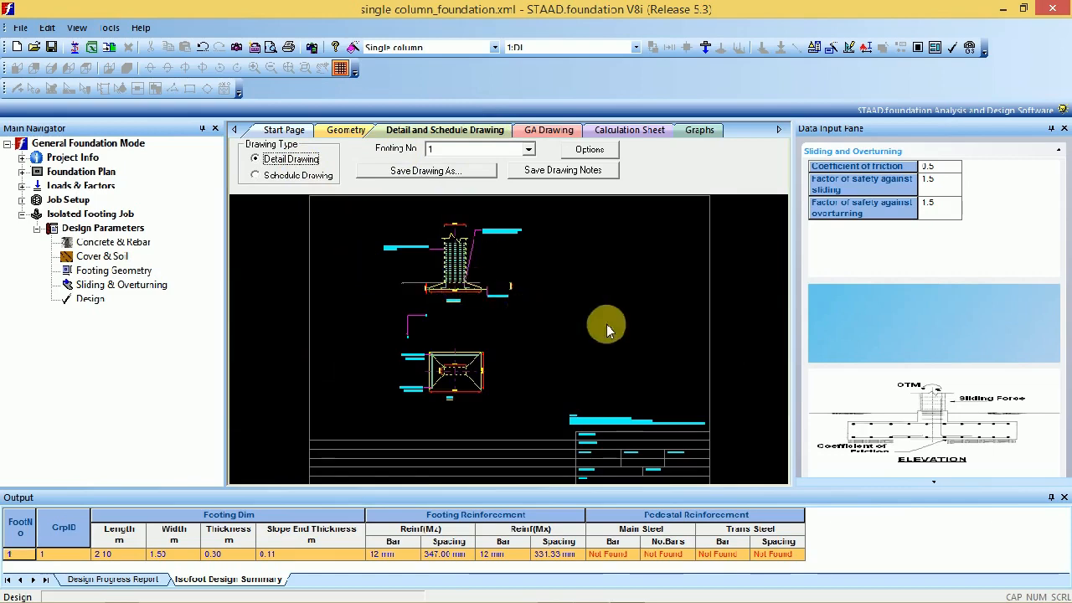
scroll(484, 297, "down", 3)
scroll(484, 297, "up", 5)
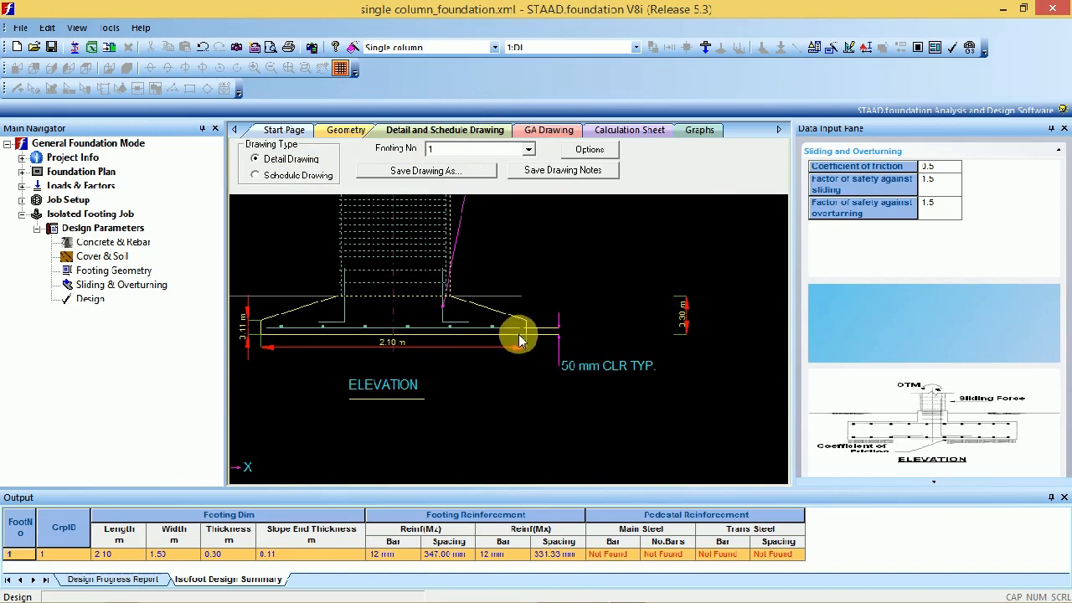
Examine the sloped footing's edge thickness dimension and its overall thickness dimension in the detail drawing's elevation
scroll(426, 342, "up", 3)
scroll(340, 334, "up", 2)
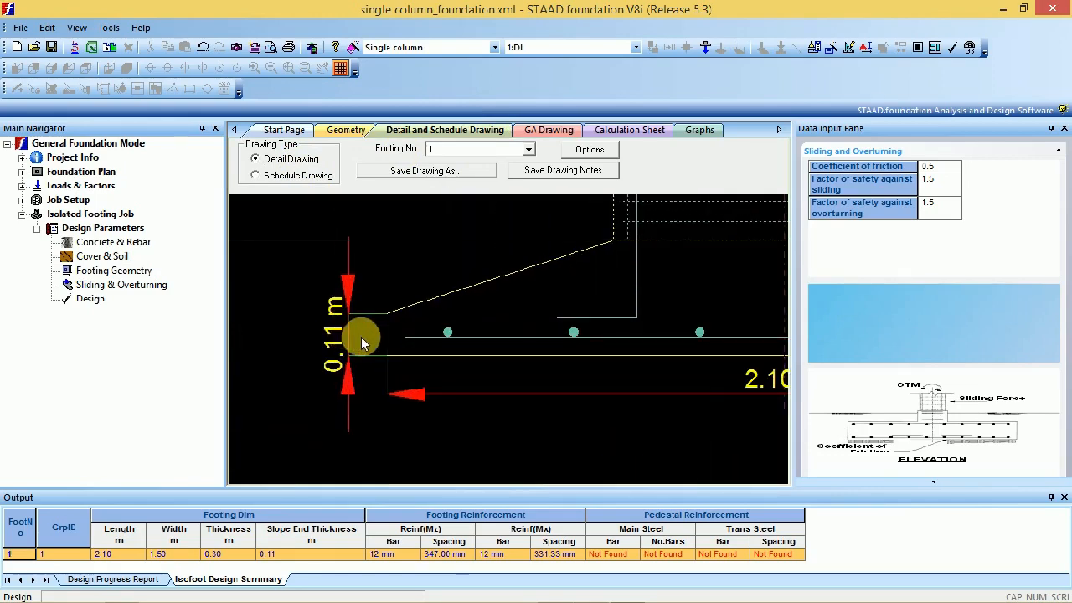
scroll(367, 344, "down", 3)
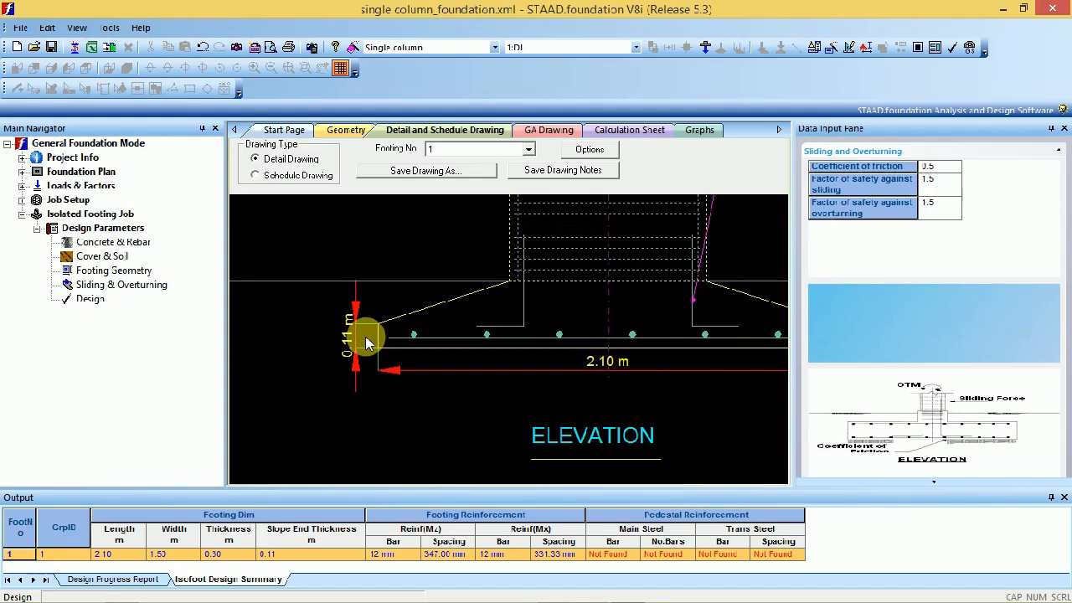
scroll(366, 341, "down", 2)
scroll(366, 341, "up", 4)
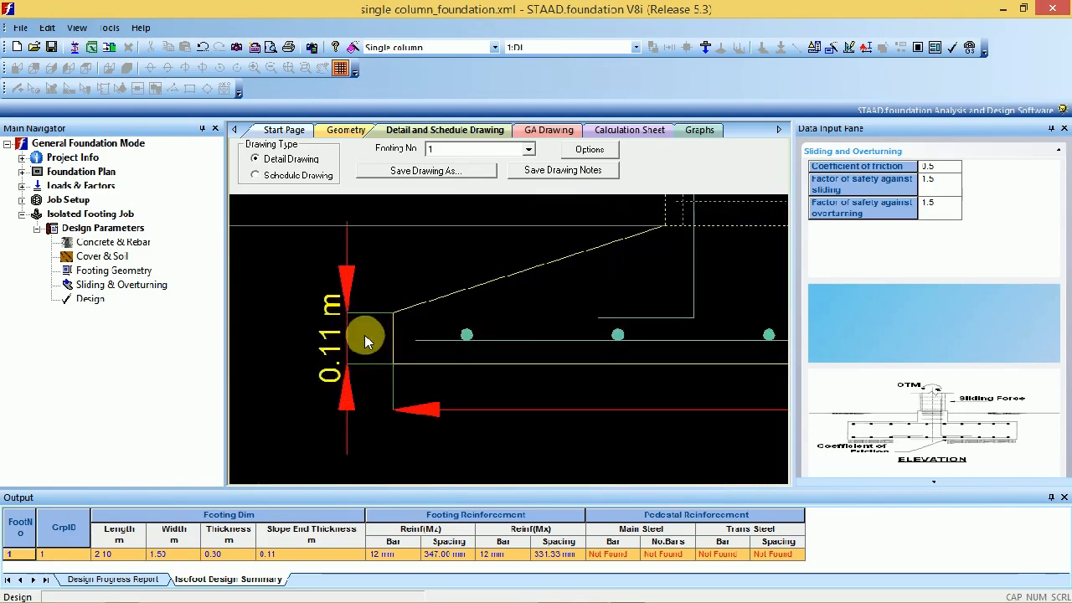
scroll(365, 334, "down", 3)
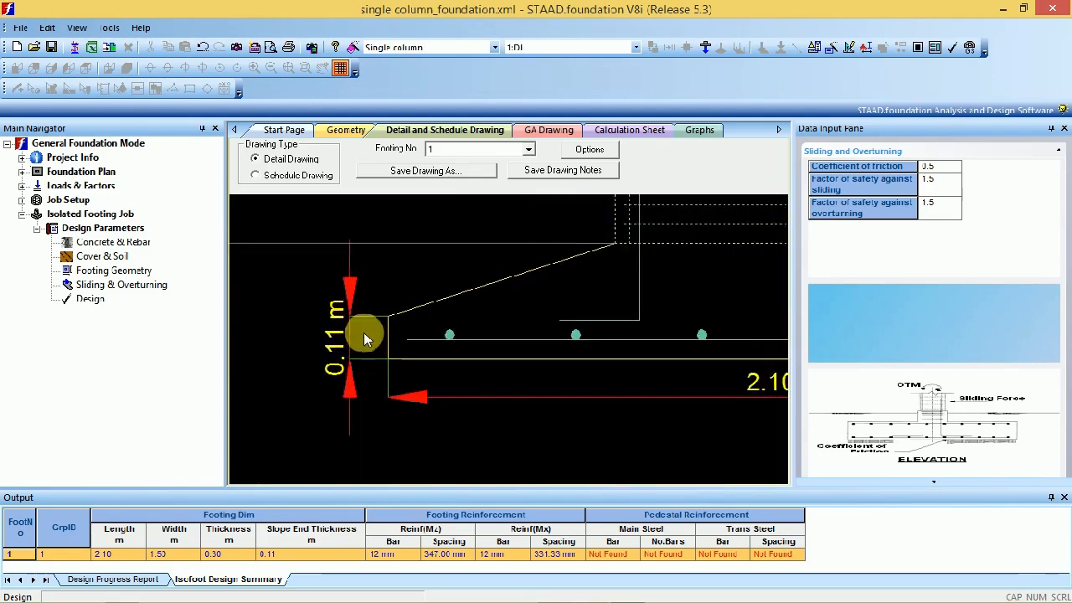
scroll(541, 329, "down", 2)
scroll(698, 309, "up", 2)
scroll(699, 309, "up", 2)
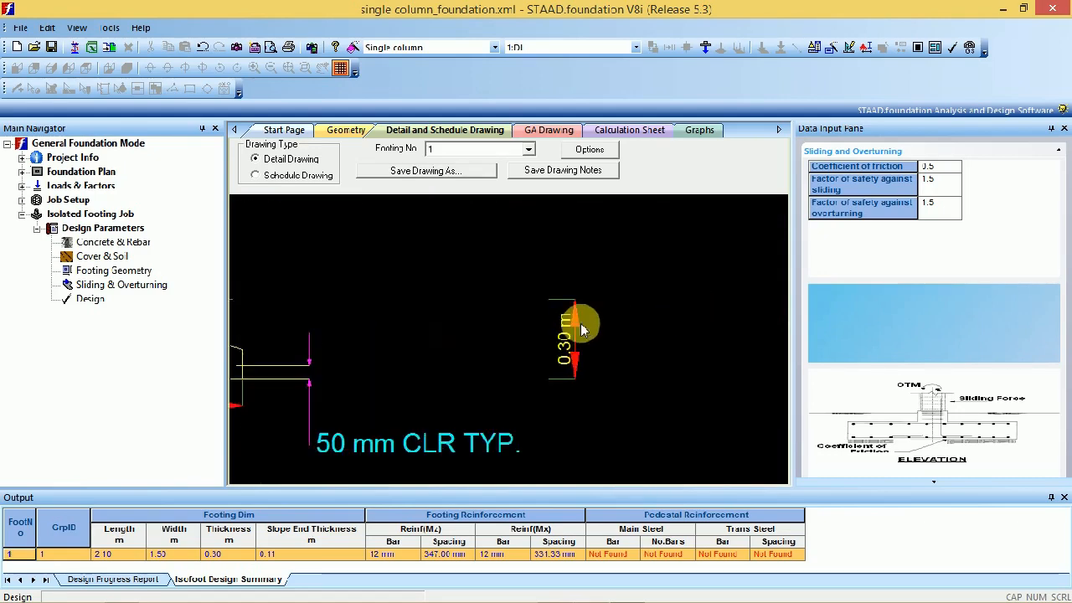
scroll(570, 343, "down", 2)
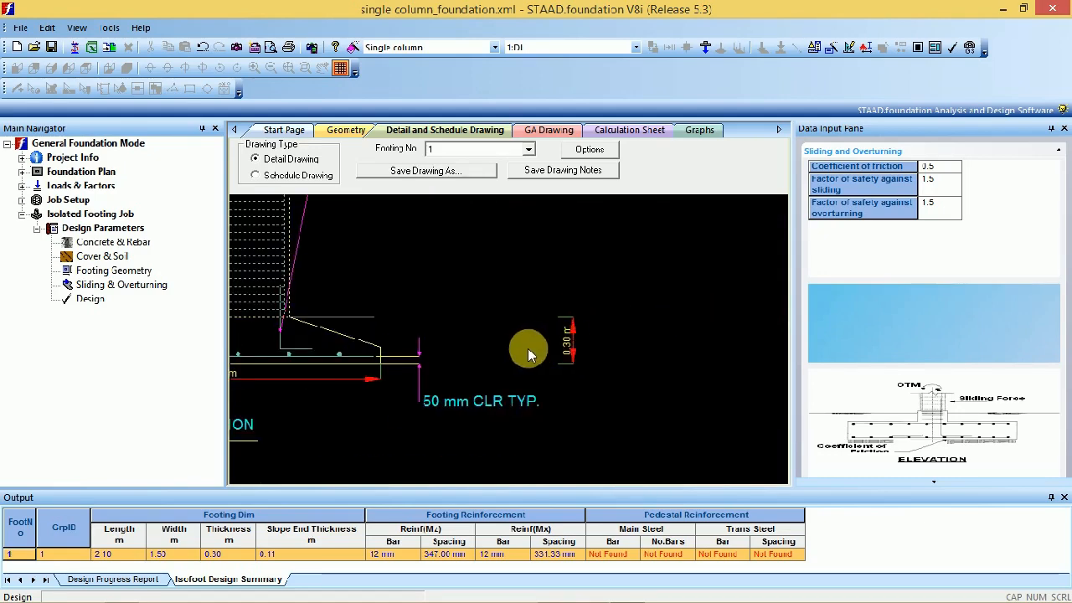
Examine the clear cover note and the overall thickness dimension beside the footing base in the detail drawing's elevation
scroll(636, 338, "up", 1)
scroll(572, 331, "up", 2)
scroll(610, 327, "down", 2)
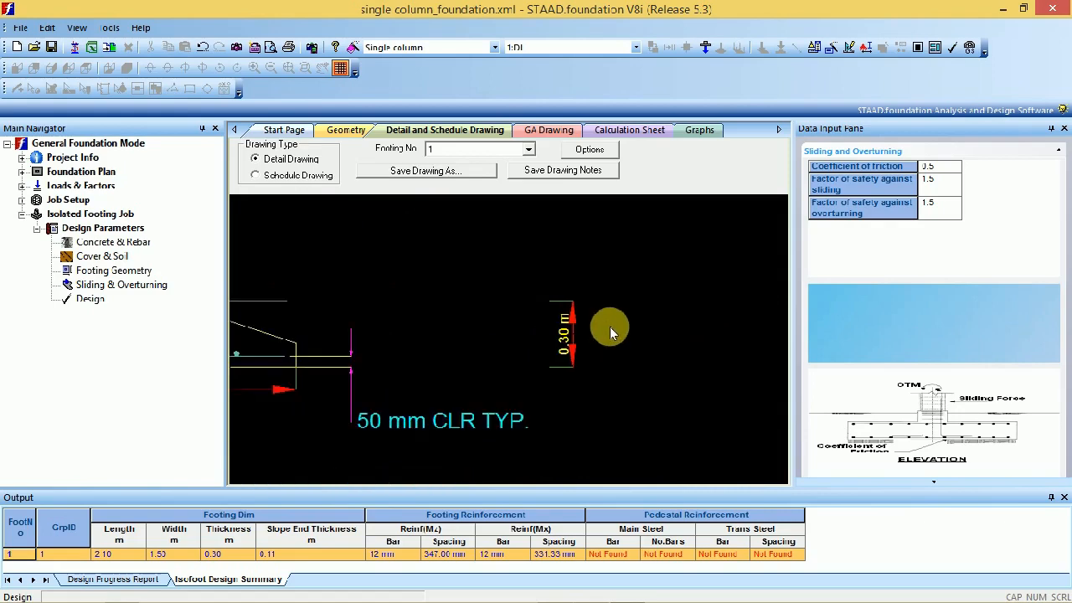
scroll(567, 357, "down", 2)
scroll(398, 368, "down", 1)
scroll(398, 368, "up", 3)
scroll(467, 347, "down", 2)
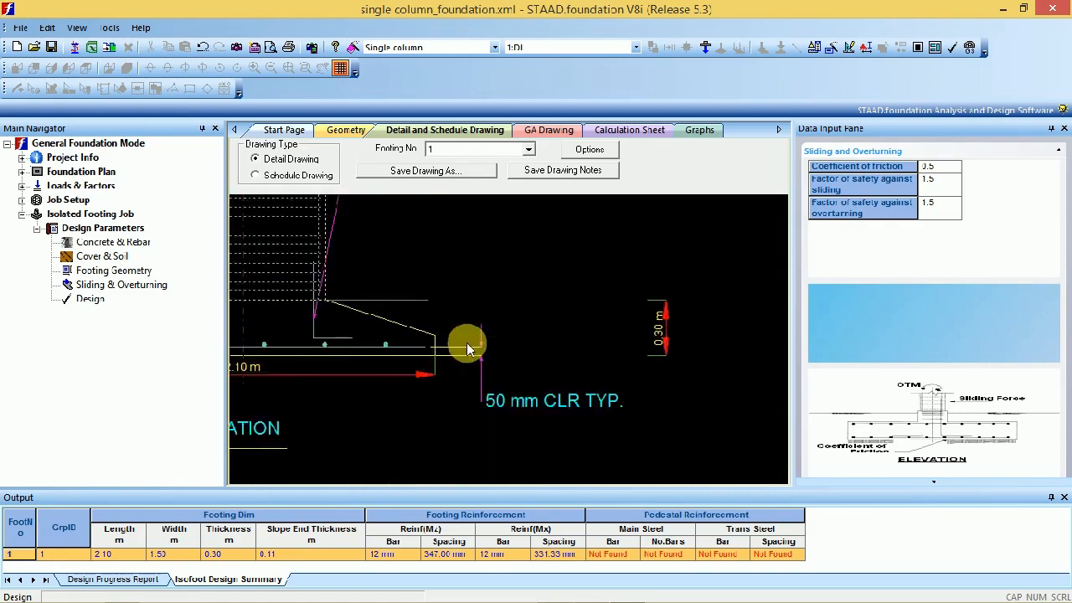
Inspect the column dowel note in the elevation and follow its leader to the bent dowel bars at the column base
scroll(411, 348, "down", 4)
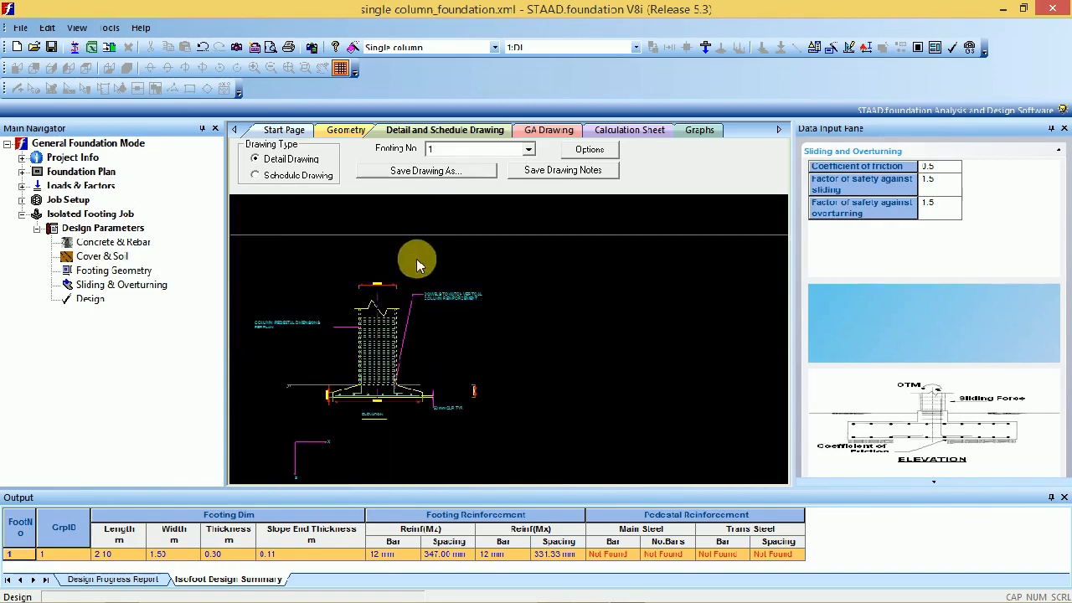
scroll(453, 306, "up", 4)
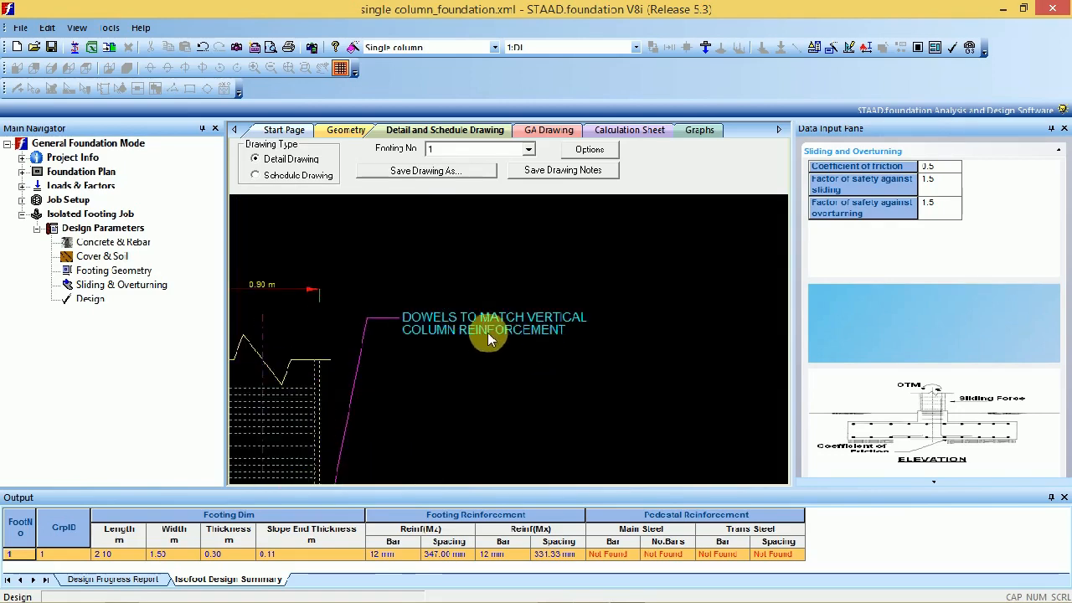
scroll(515, 347, "up", 2)
scroll(507, 344, "down", 6)
scroll(453, 415, "up", 5)
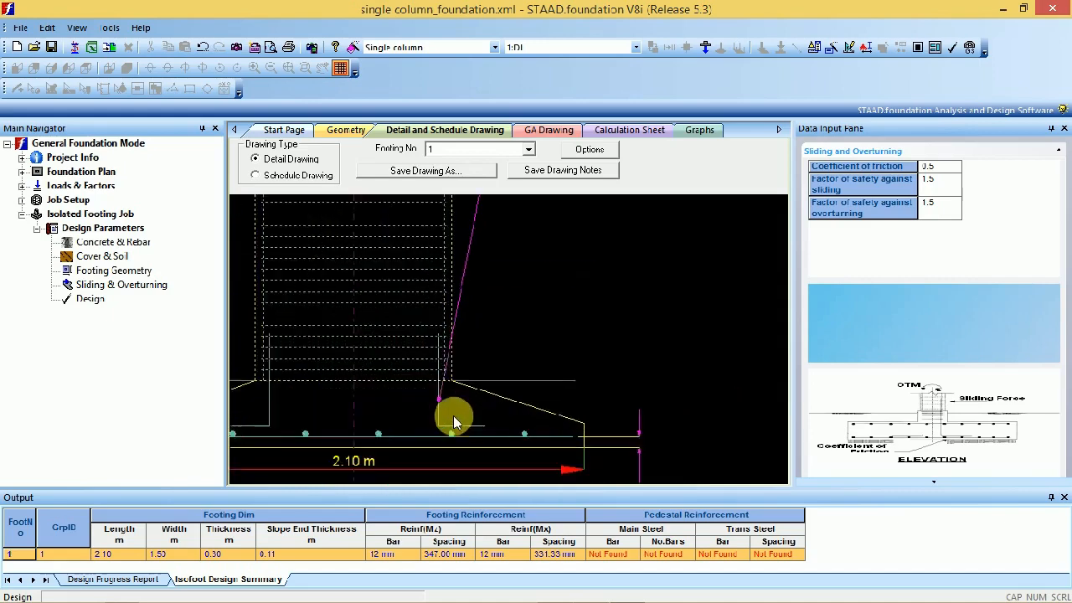
scroll(482, 381, "down", 3)
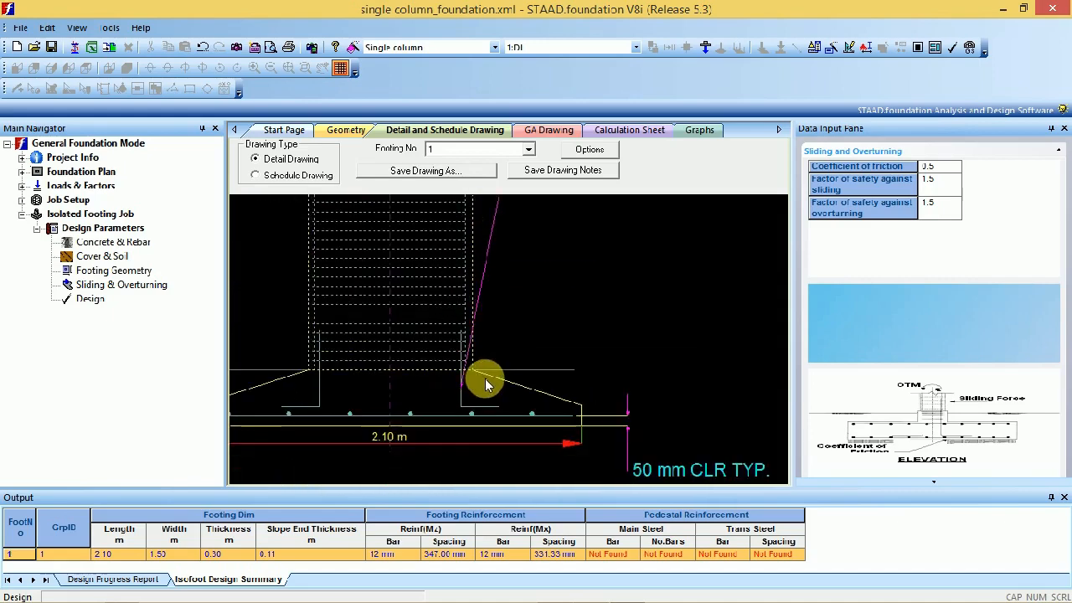
scroll(438, 387, "up", 3)
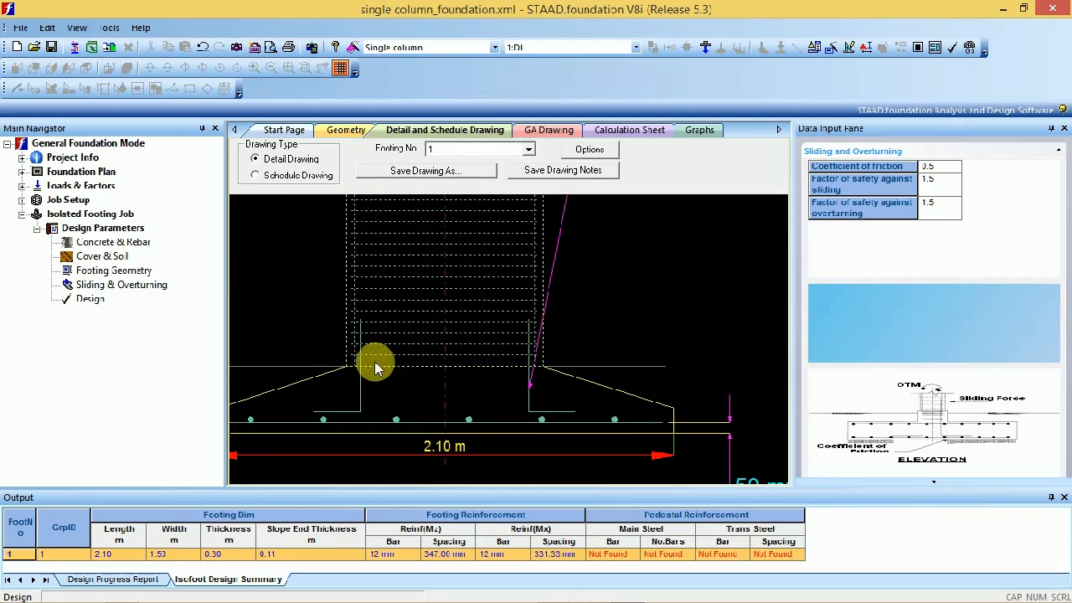
Review the complete footing elevation with its column, sloped base, dimensions and notes in the detail drawing
scroll(402, 360, "down", 5)
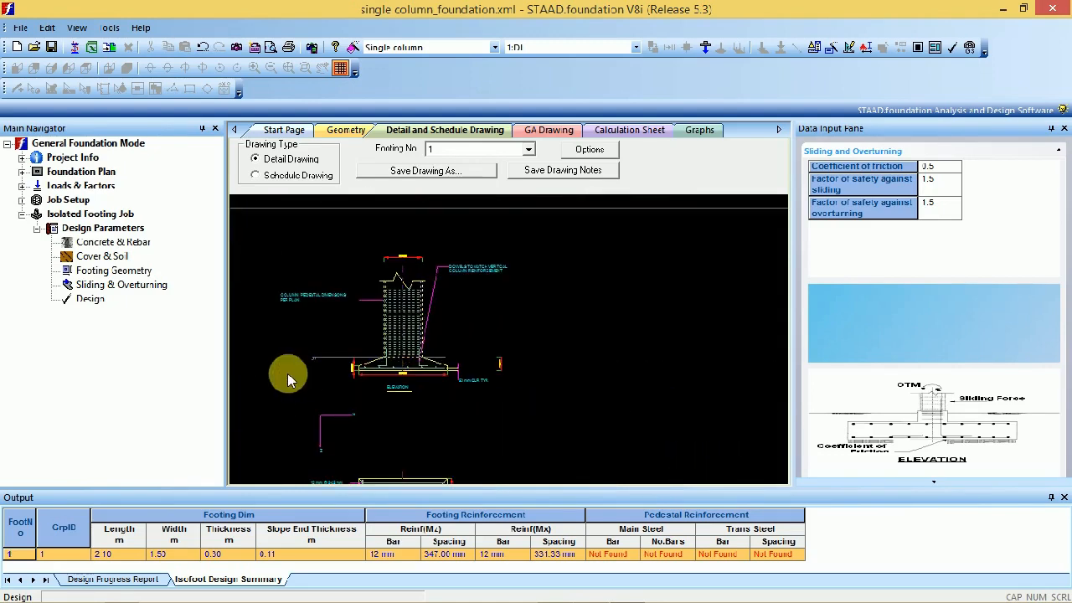
scroll(287, 373, "up", 2)
scroll(346, 333, "down", 1)
scroll(345, 329, "down", 1)
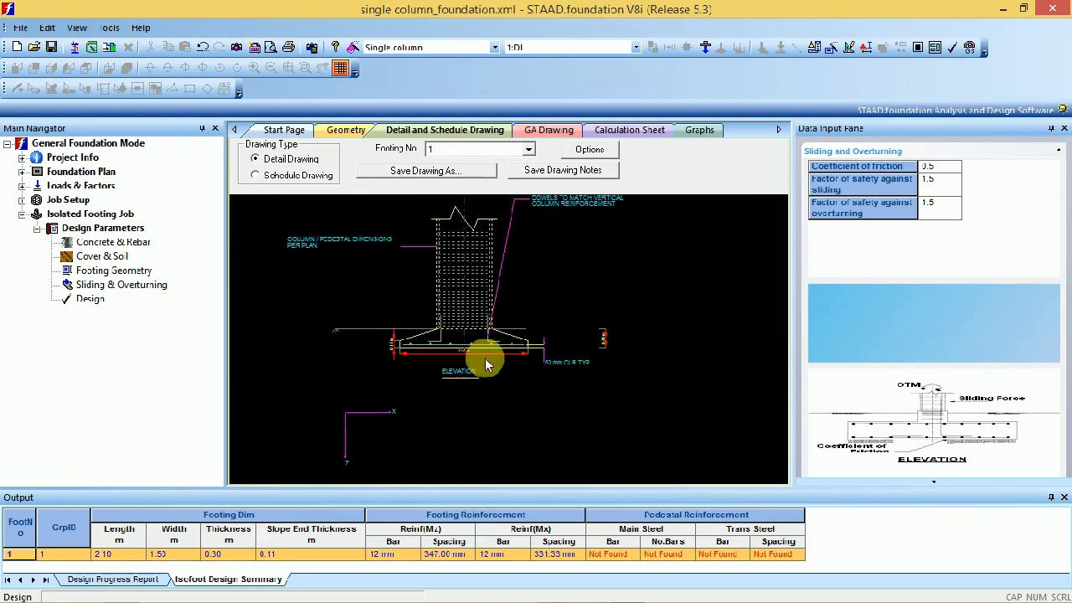
scroll(454, 383, "up", 1)
scroll(412, 393, "down", 3)
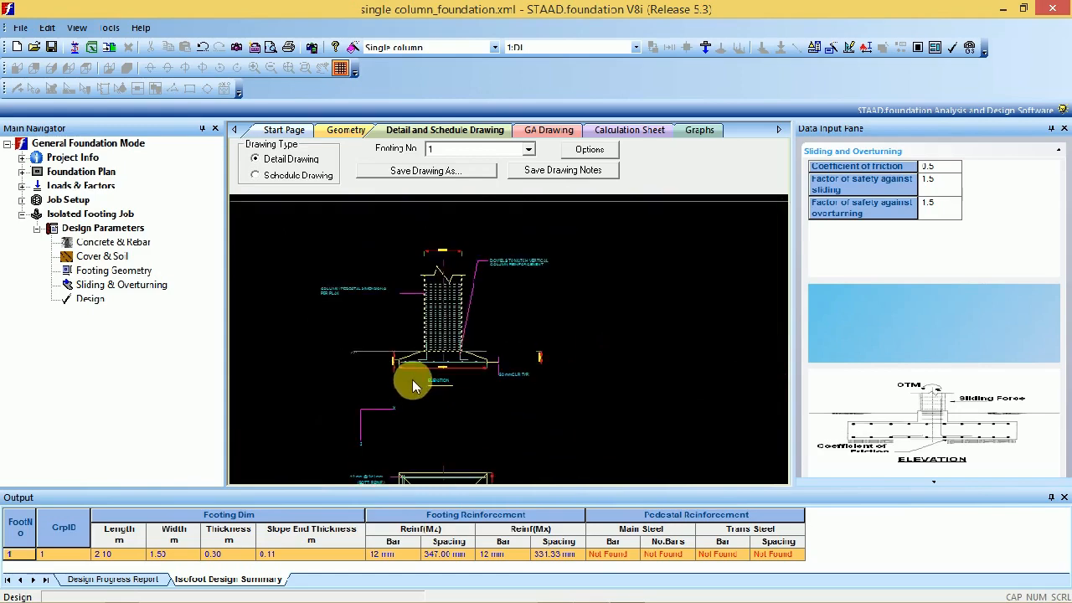
scroll(462, 358, "up", 2)
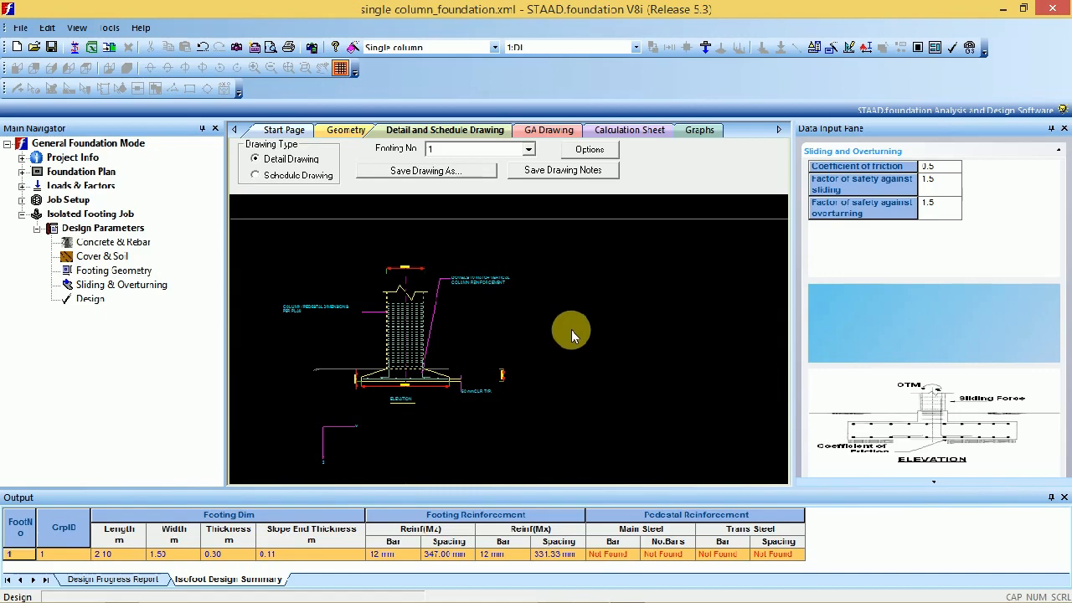
scroll(569, 318, "up", 2)
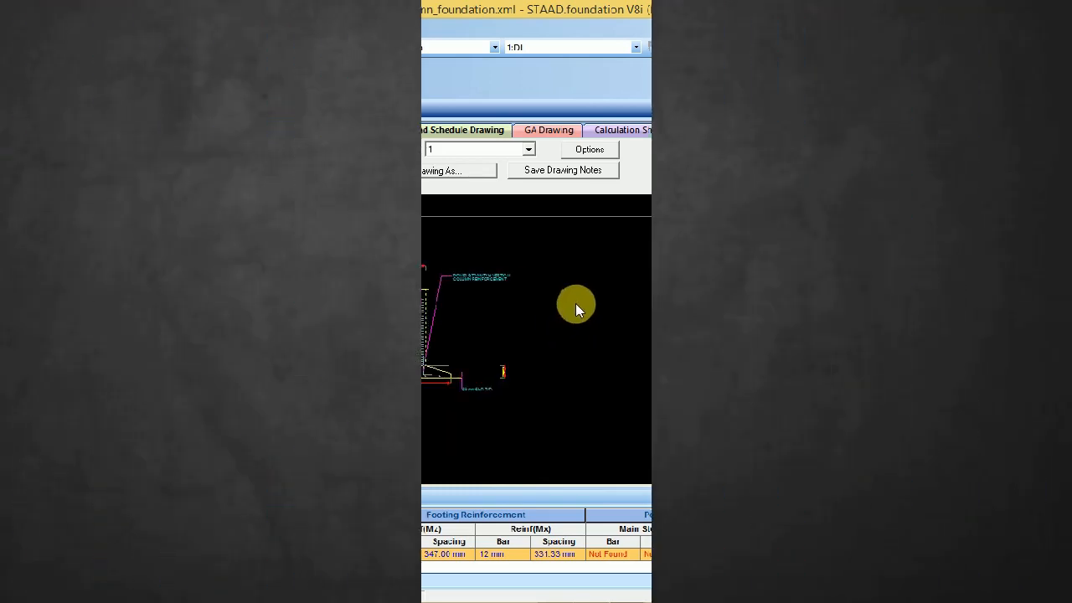